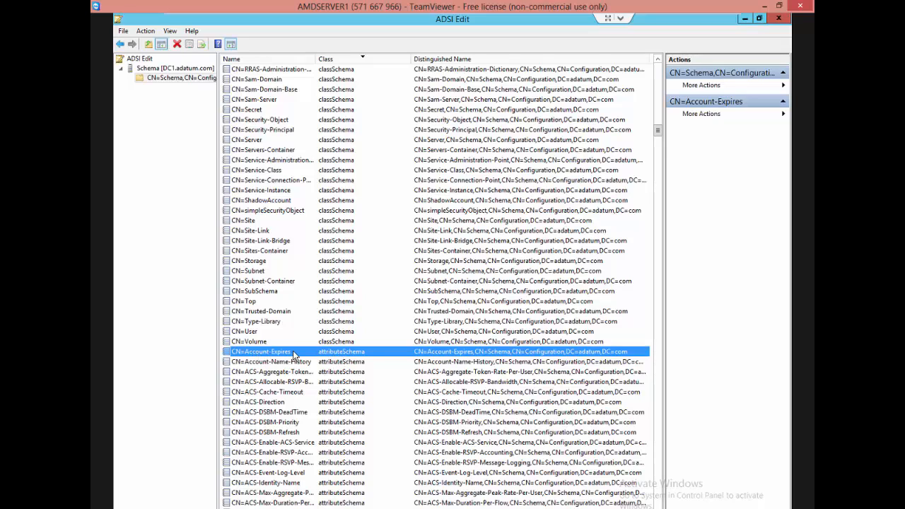
Examine the attributeSchema entries in the schema partition list, from CN=Account-Expires through the CN=ACS attributes.
click(258, 362)
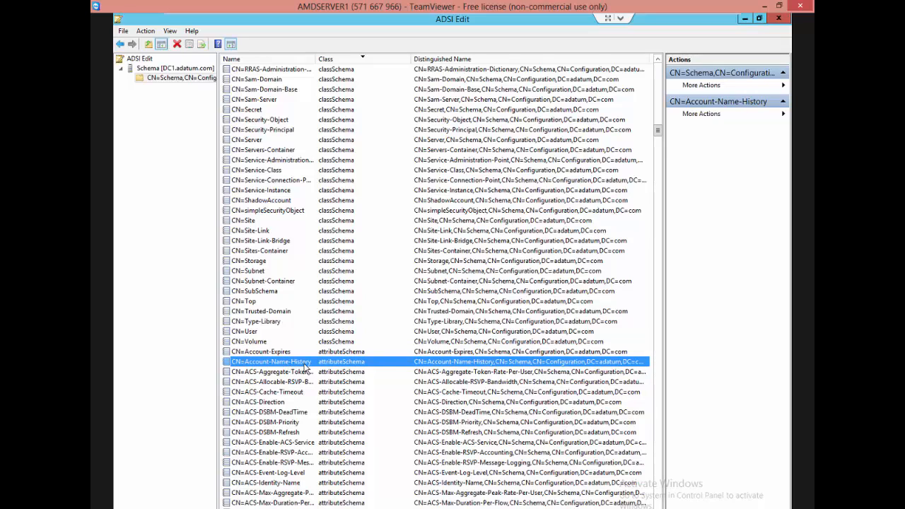
click(290, 451)
scroll(290, 449, down, 3)
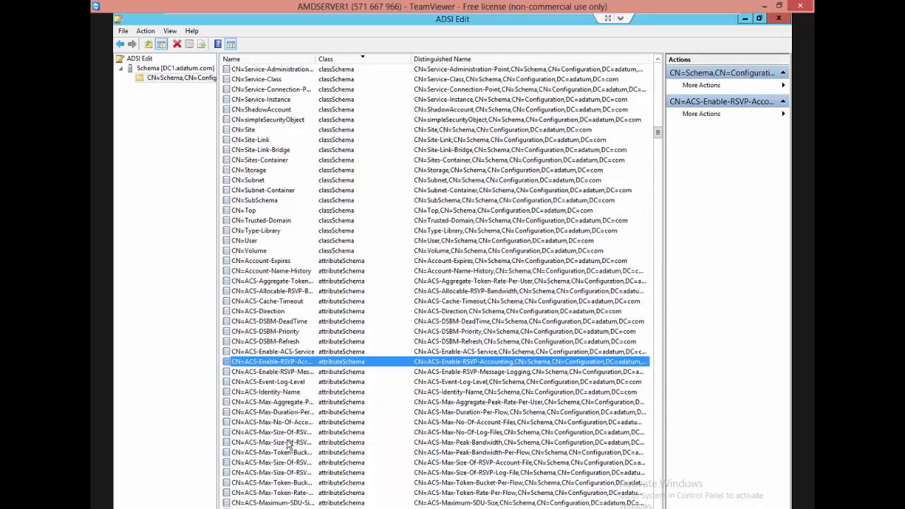
scroll(287, 443, down, 4)
click(286, 433)
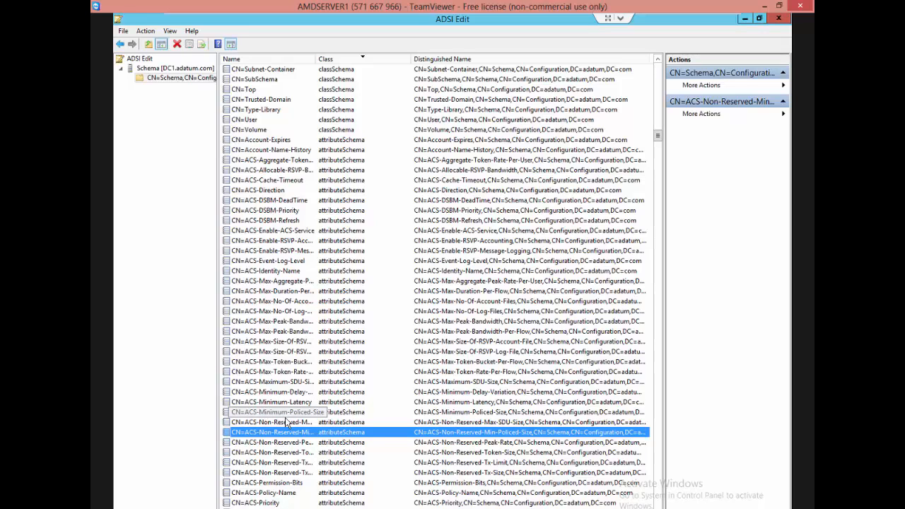
click(344, 140)
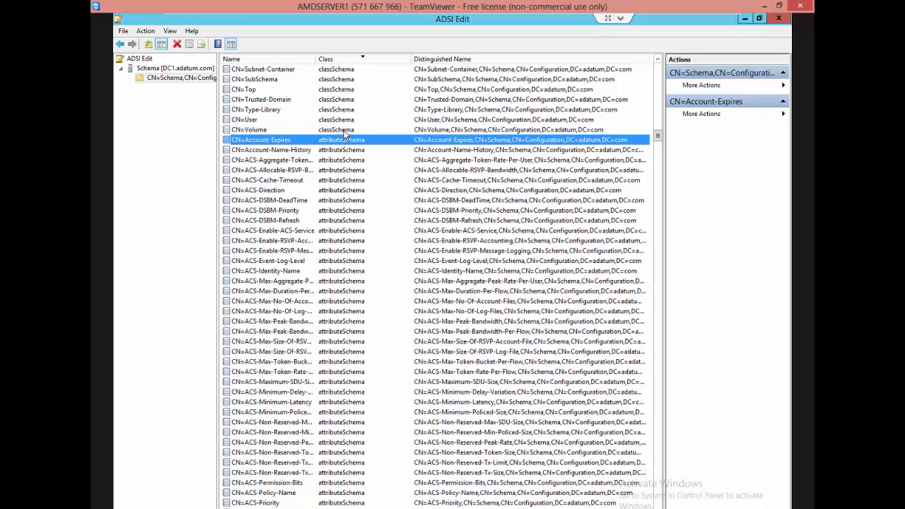
click(291, 163)
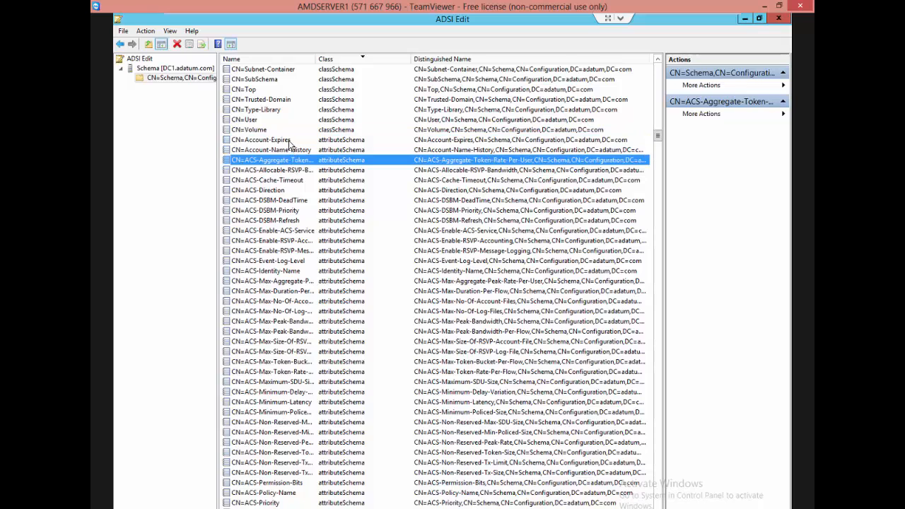
click(289, 141)
click(305, 161)
click(321, 190)
click(345, 240)
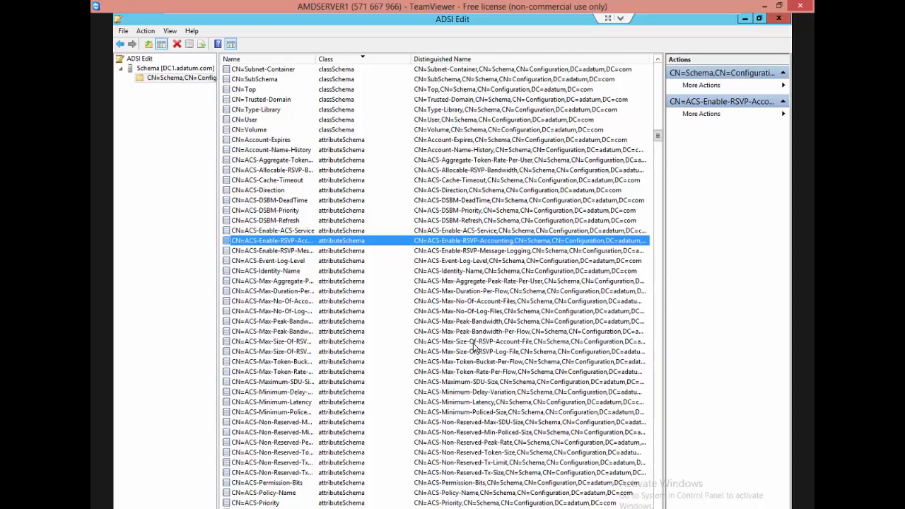
click(299, 351)
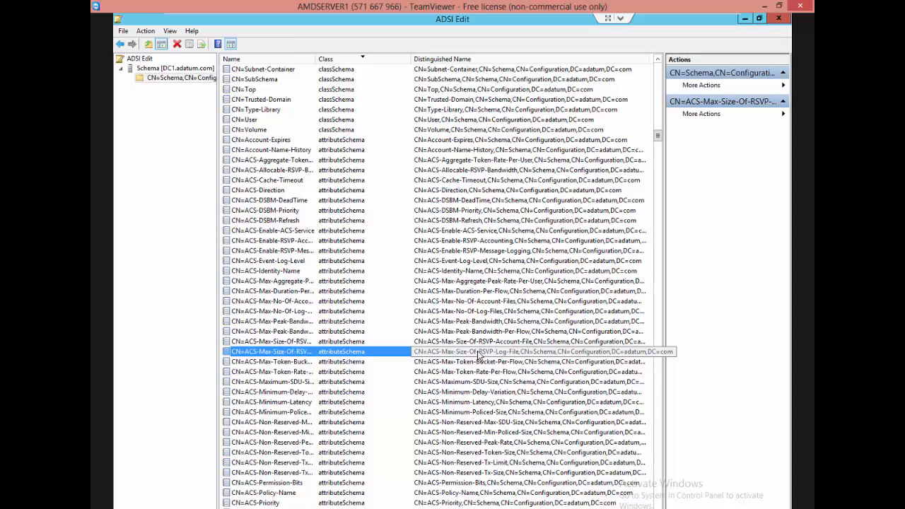
key(super+c)
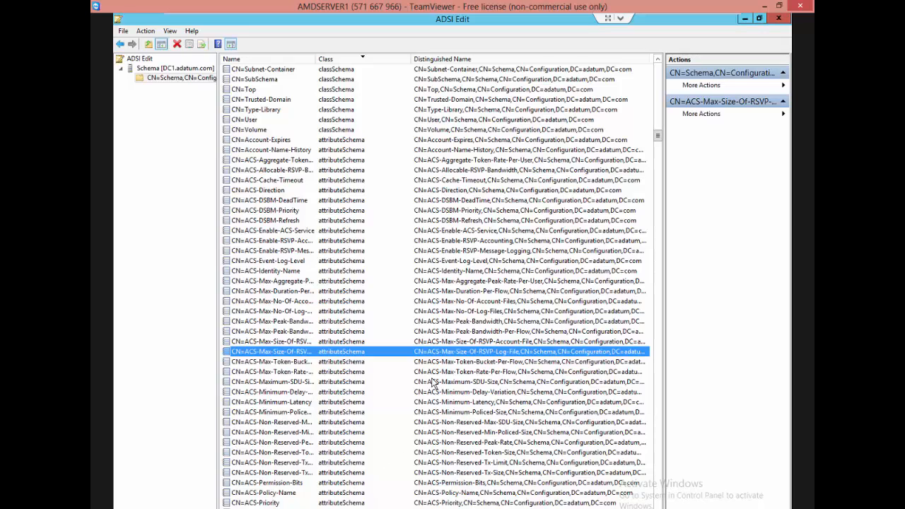
Widen the Name column to fit the full attribute names and select CN=ACS-Identity-Name.
drag(315, 62, 368, 62)
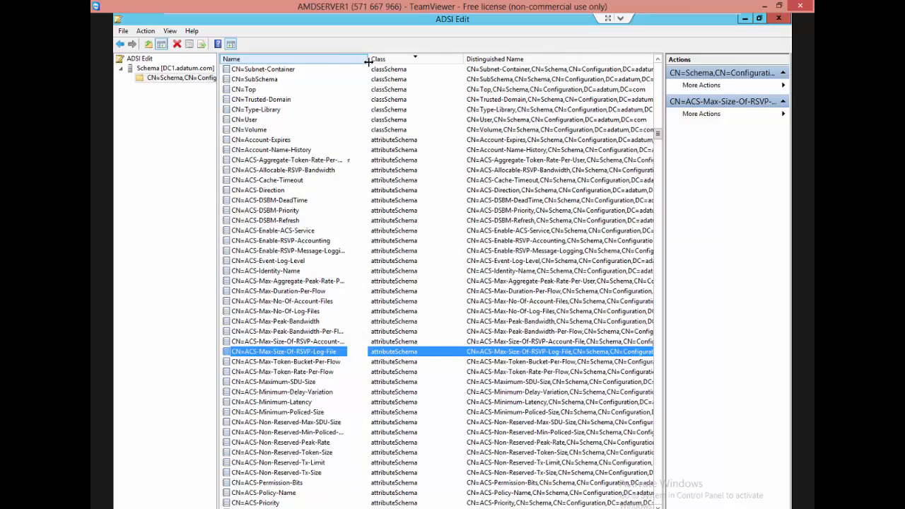
click(341, 271)
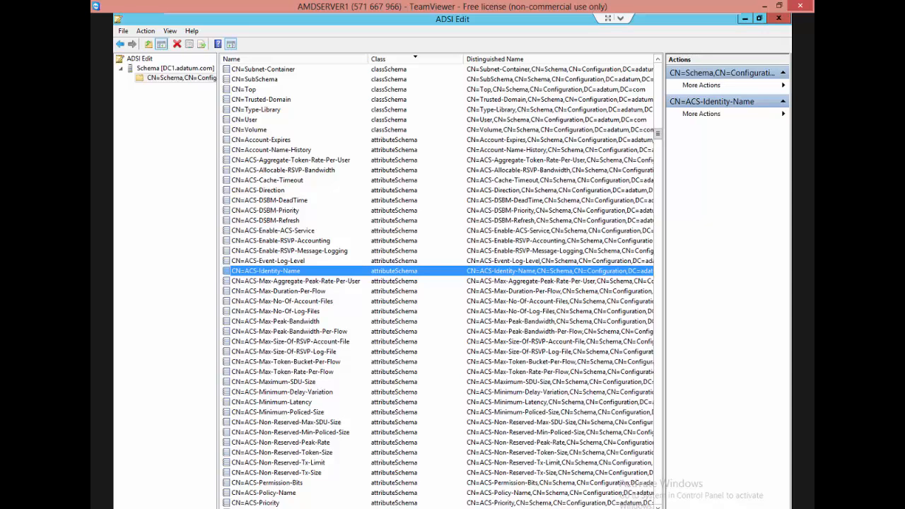
Check the Google+ Hangouts group chat, then return to ADSI Edit and compare its classSchema and attributeSchema entries.
drag(91, 219, 628, 2)
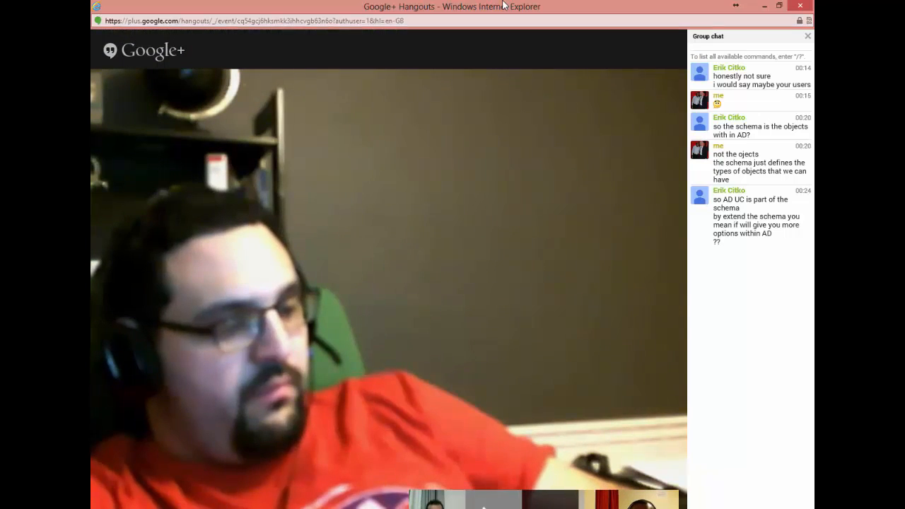
click(764, 6)
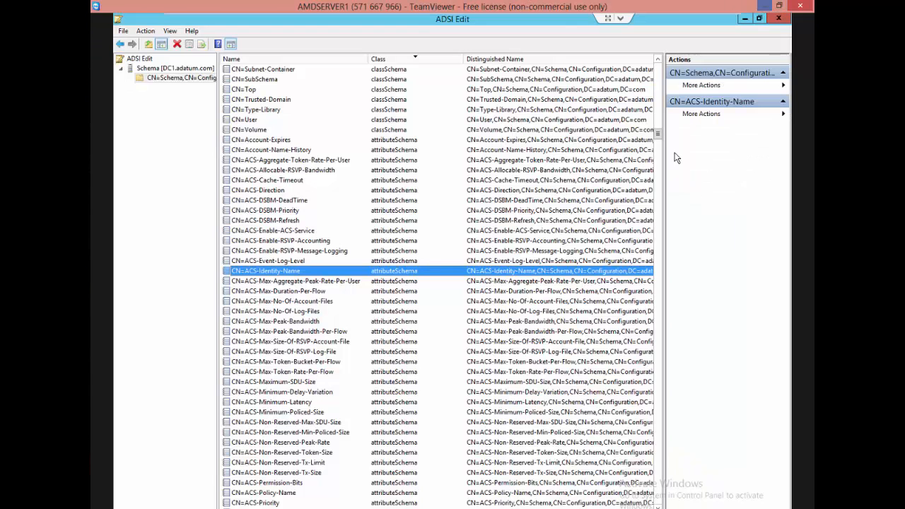
click(292, 230)
click(255, 169)
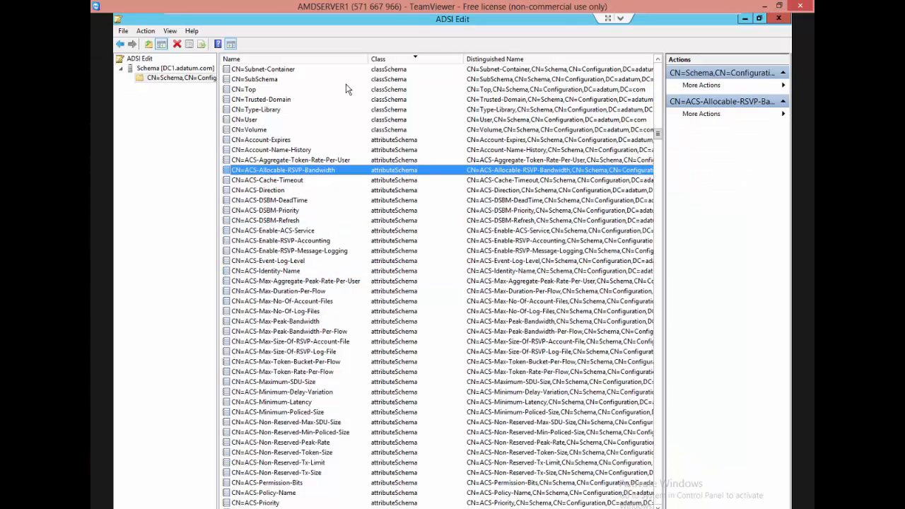
click(399, 99)
click(395, 190)
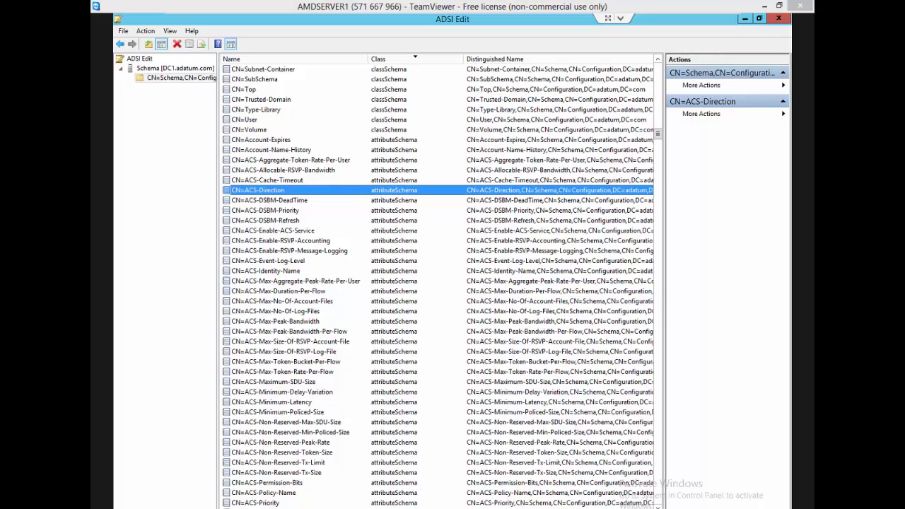
Switch to the Paint notes and start item "2." after a blank line below the schema definition text.
key(alt+Tab)
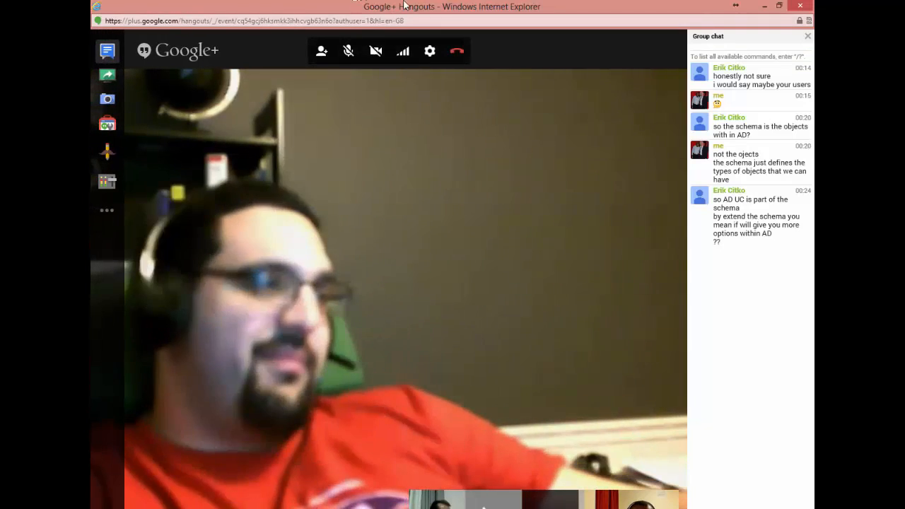
key(alt+Tab)
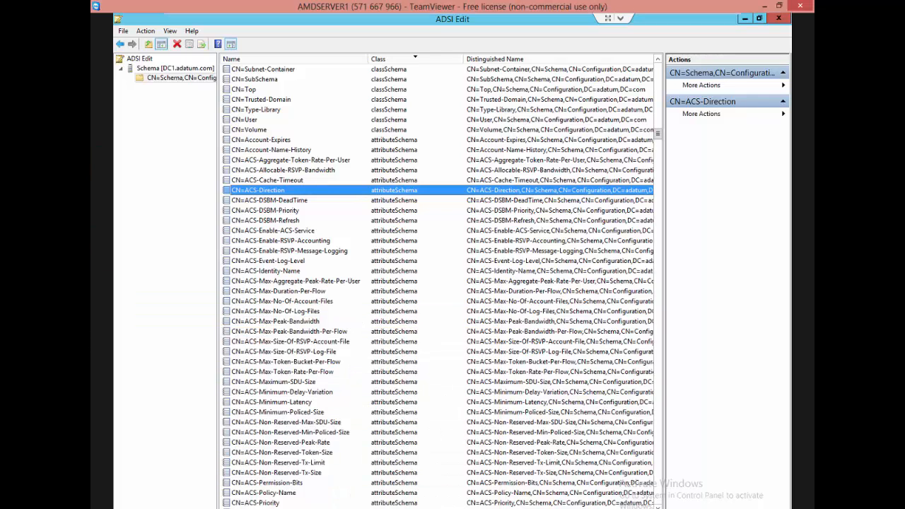
key(alt+Tab)
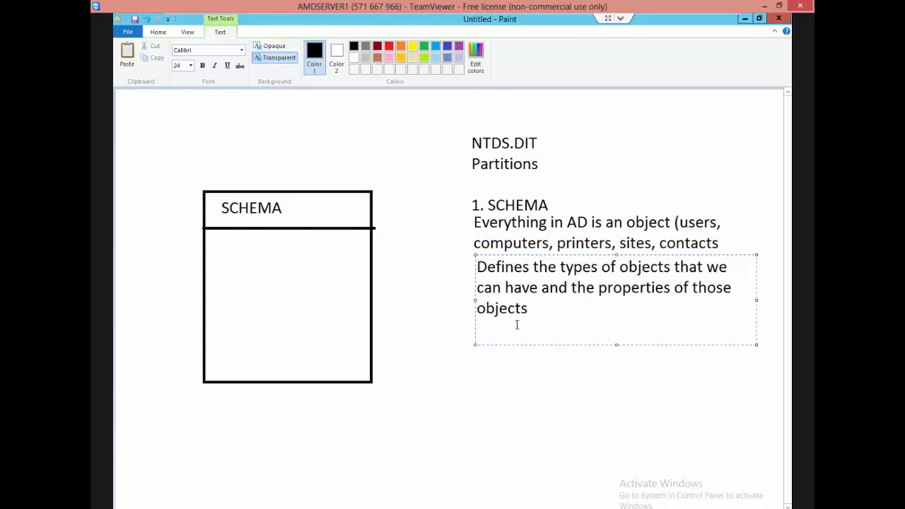
key(Return)
key(Return)
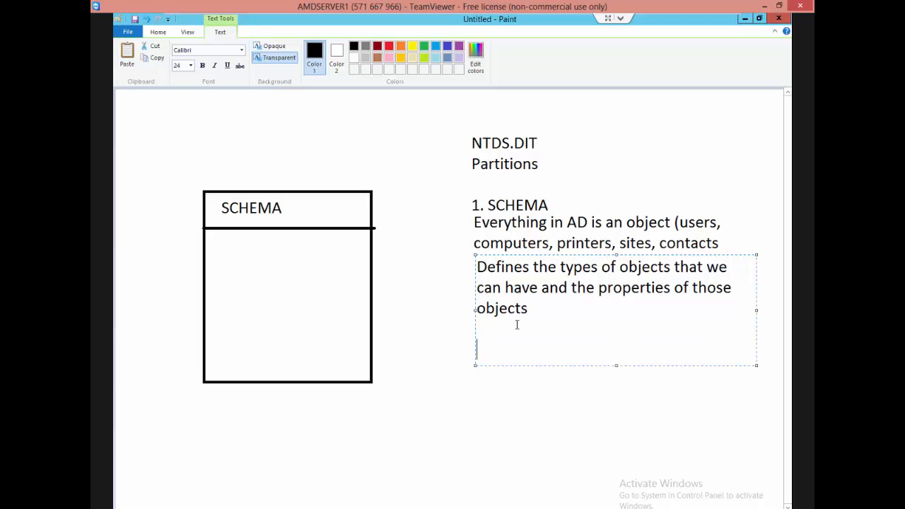
text(2.)
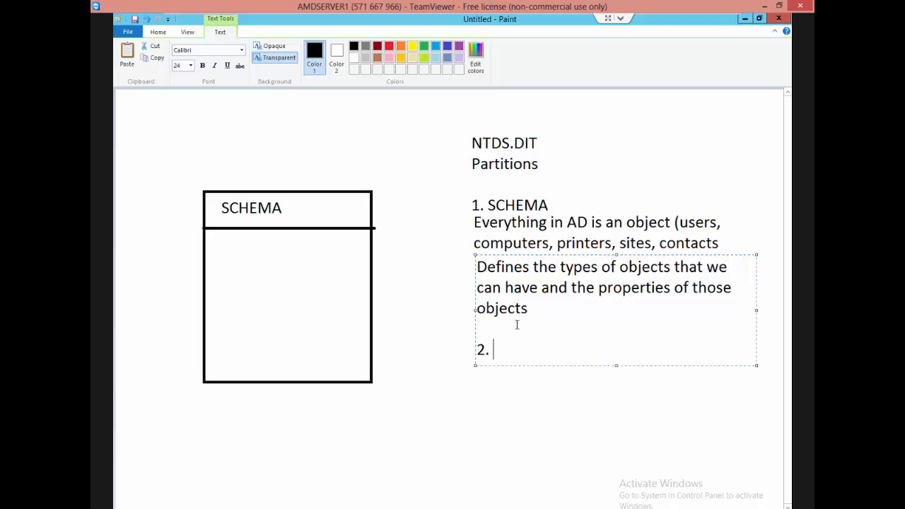
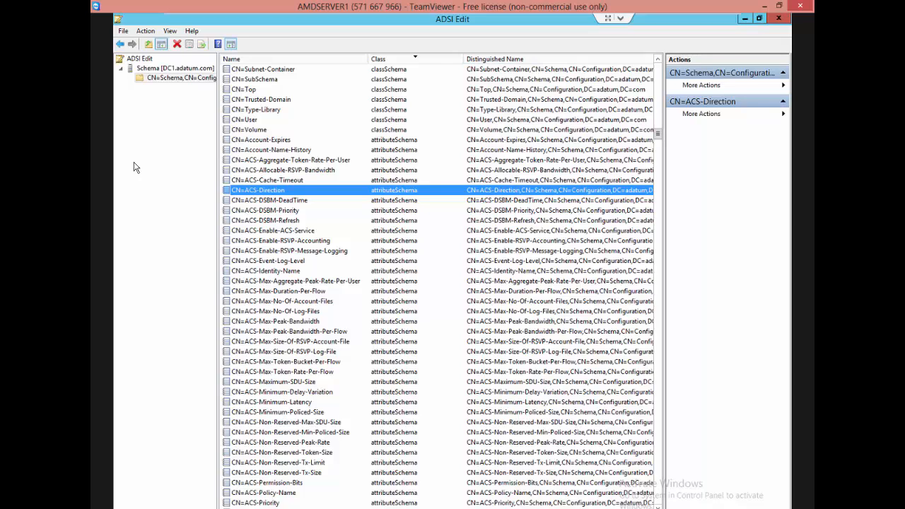
right_click(500, 148)
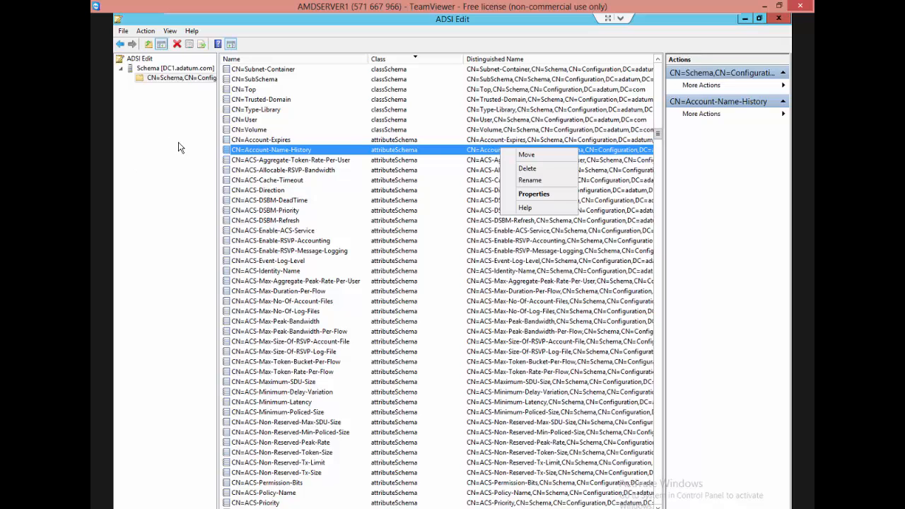
click(255, 163)
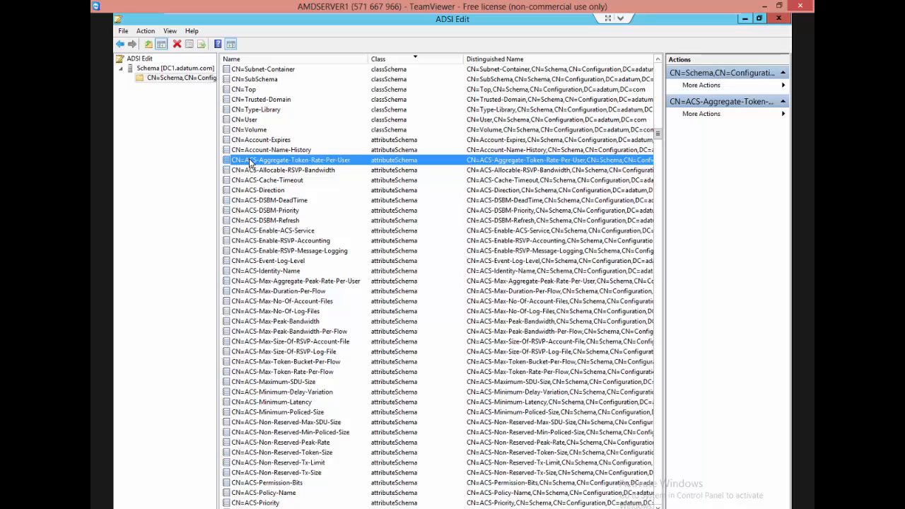
right_click(158, 78)
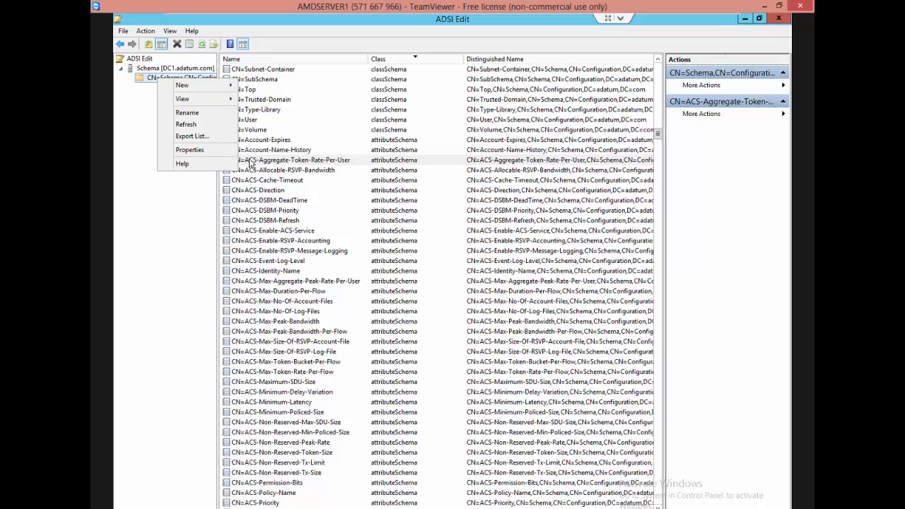
key(Escape)
mouse_move(394, 15)
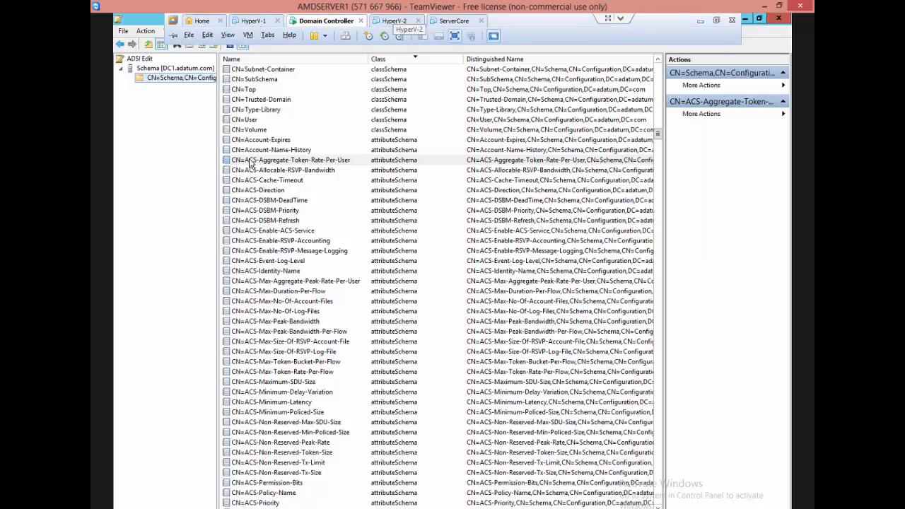
Remove the Schema [DC1.adatum.com] connection from ADSI Edit and confirm the removal.
right_click(164, 69)
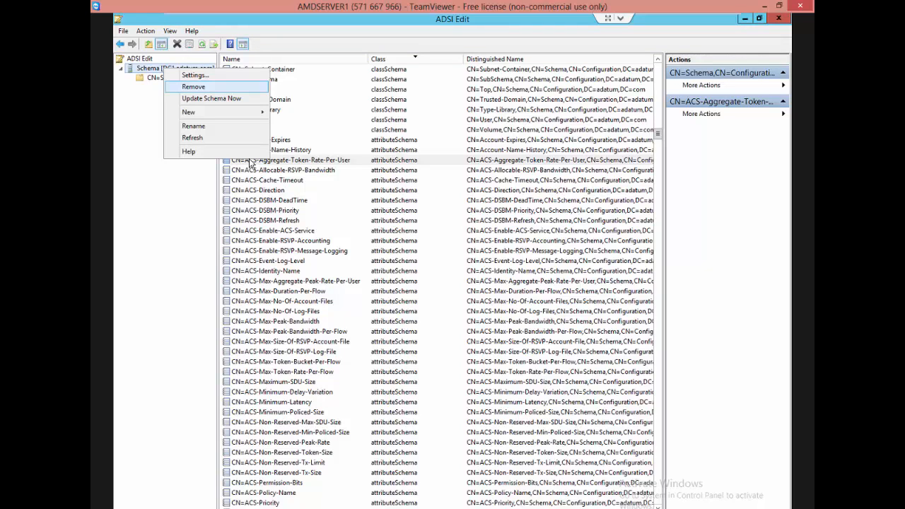
click(194, 86)
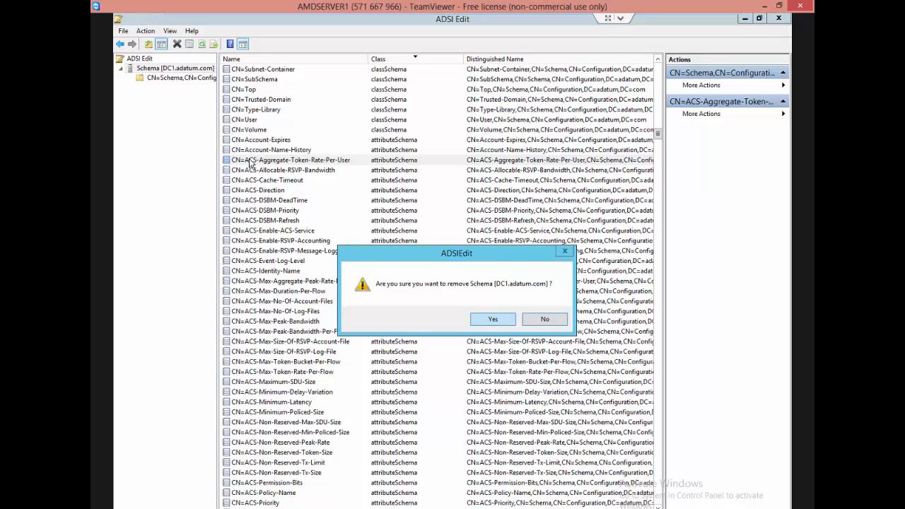
key(Return)
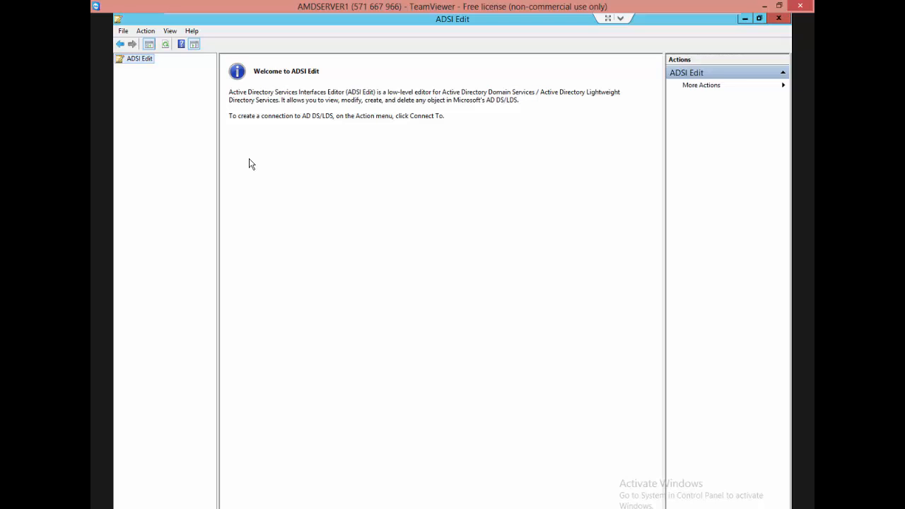
Connect ADSI Edit to the well-known Configuration naming context on the default server.
key(shift+F10)
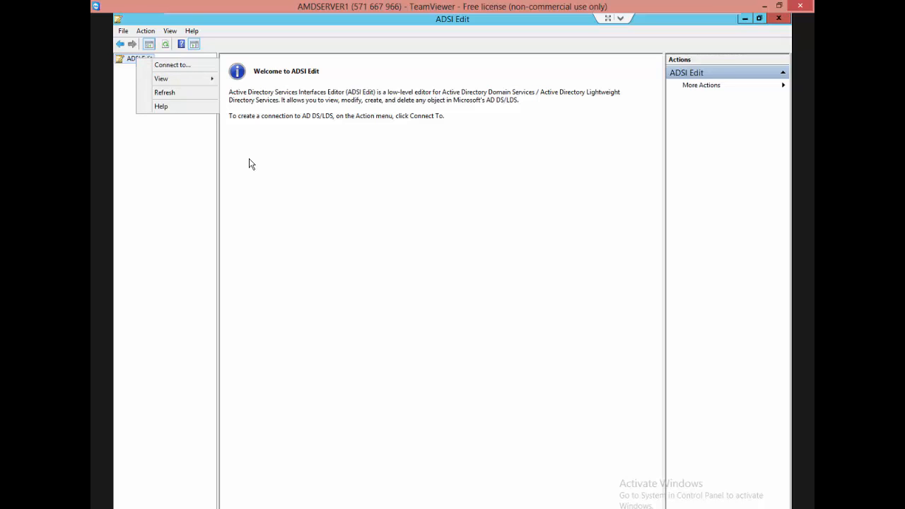
key(Down)
key(Return)
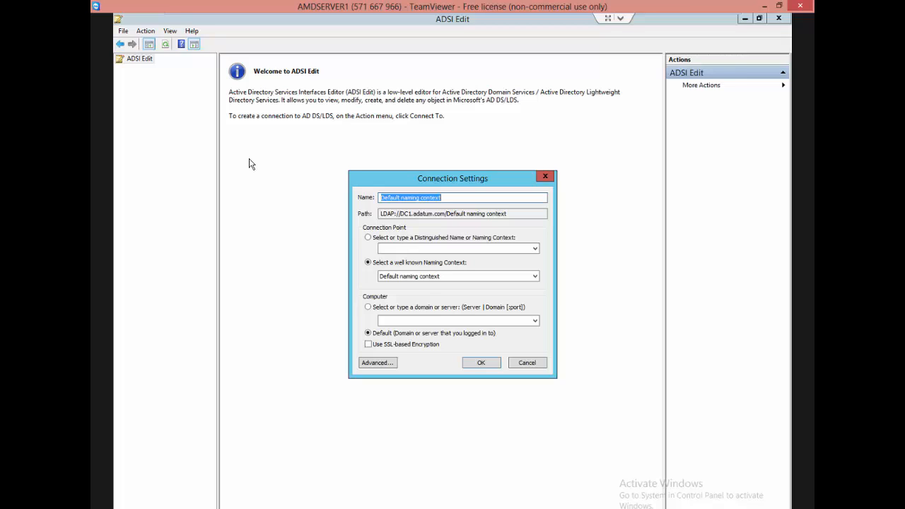
click(535, 276)
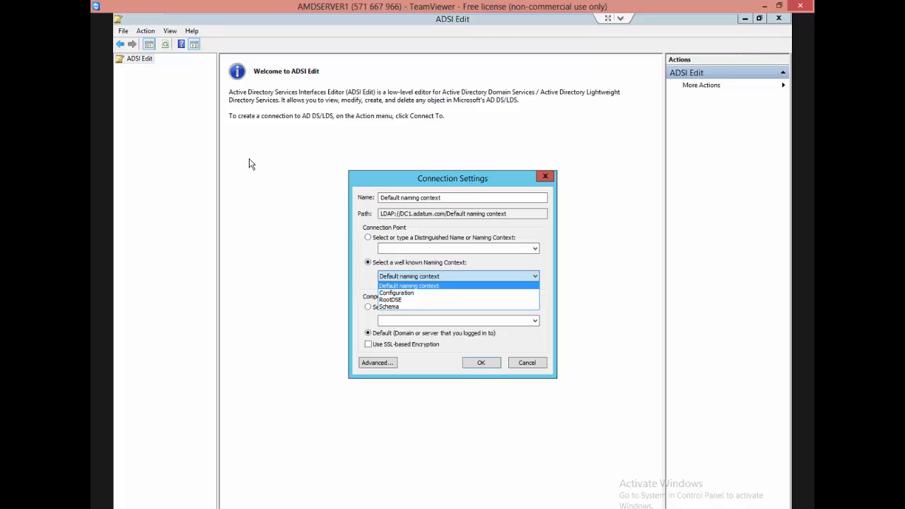
click(397, 293)
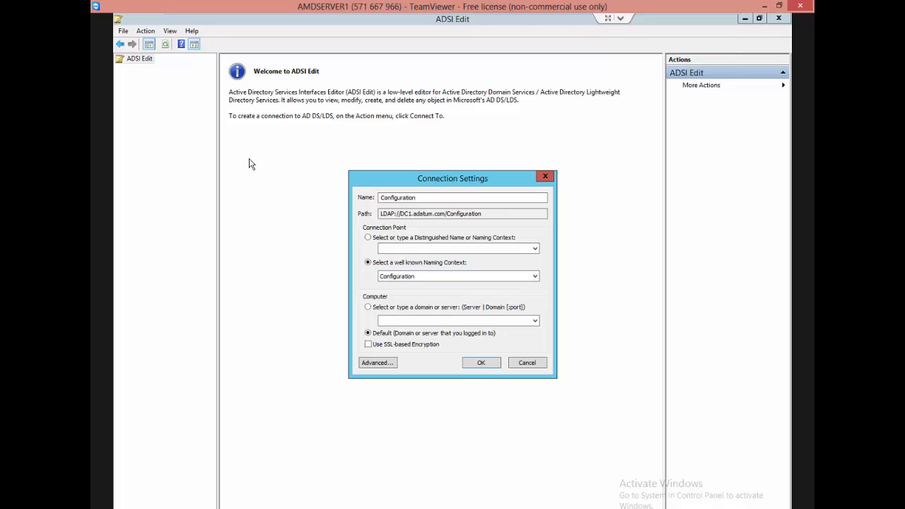
click(480, 362)
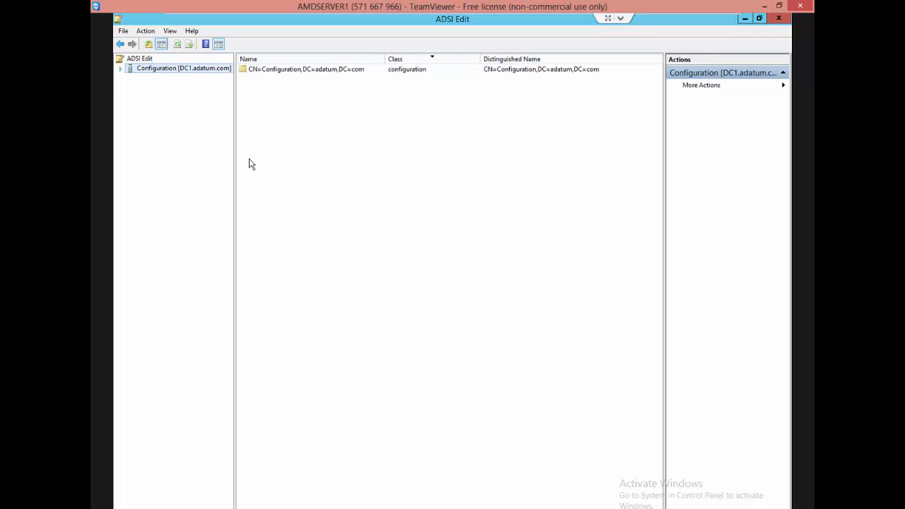
Expand the Configuration connection down to CN=Configuration,DC=adatum,DC=com and open its CN=Partitions container.
click(120, 69)
click(189, 78)
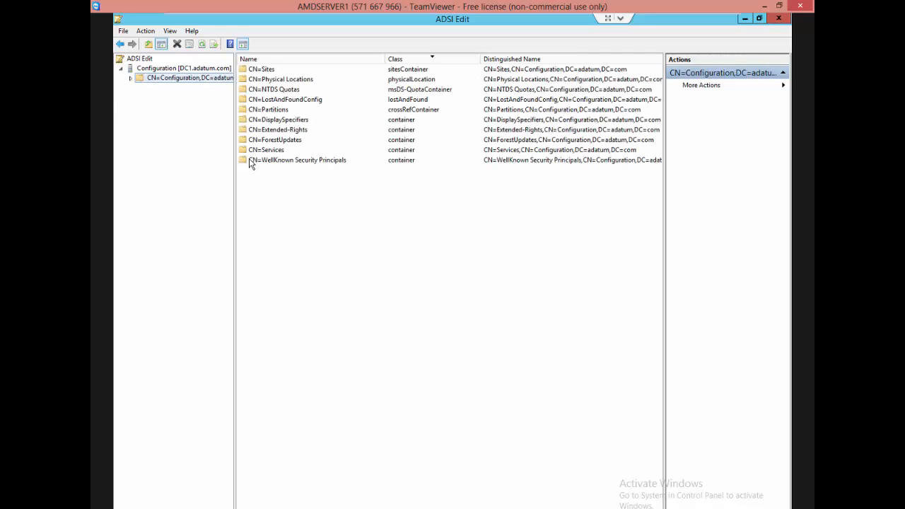
click(131, 78)
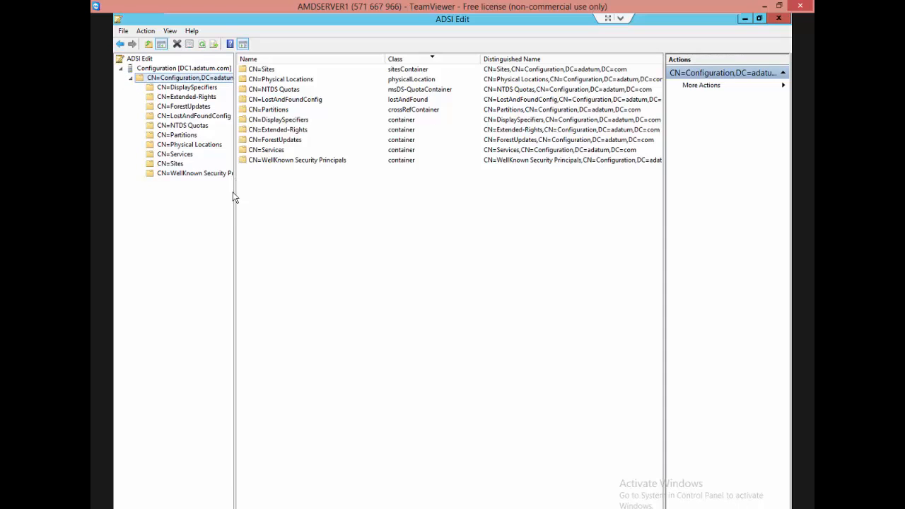
click(177, 135)
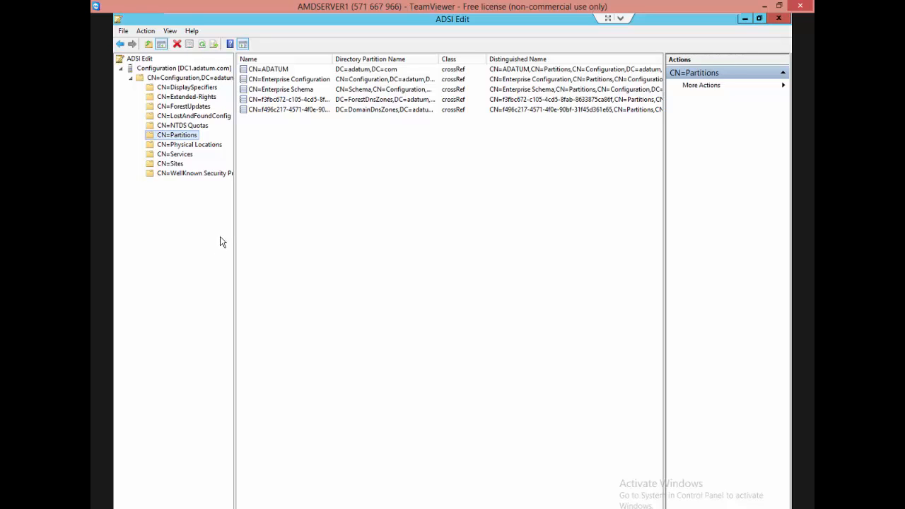
drag(488, 19, 610, 62)
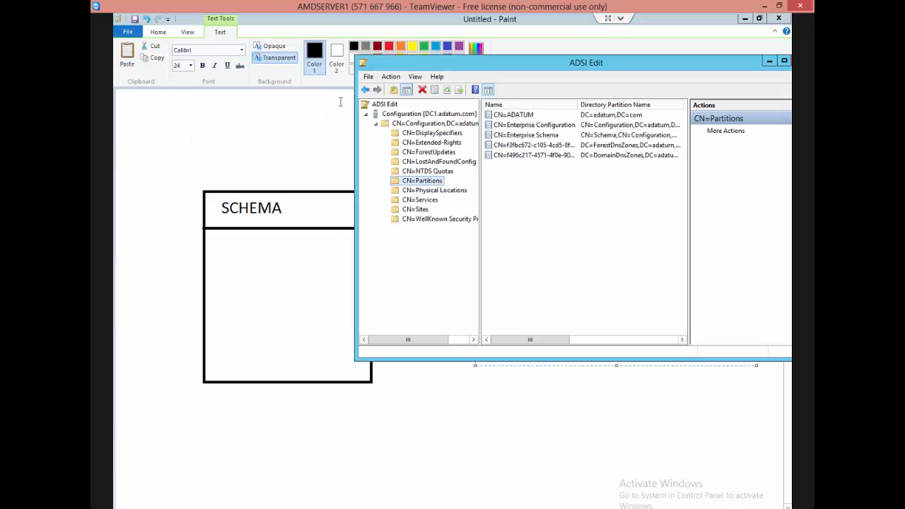
double_click(635, 62)
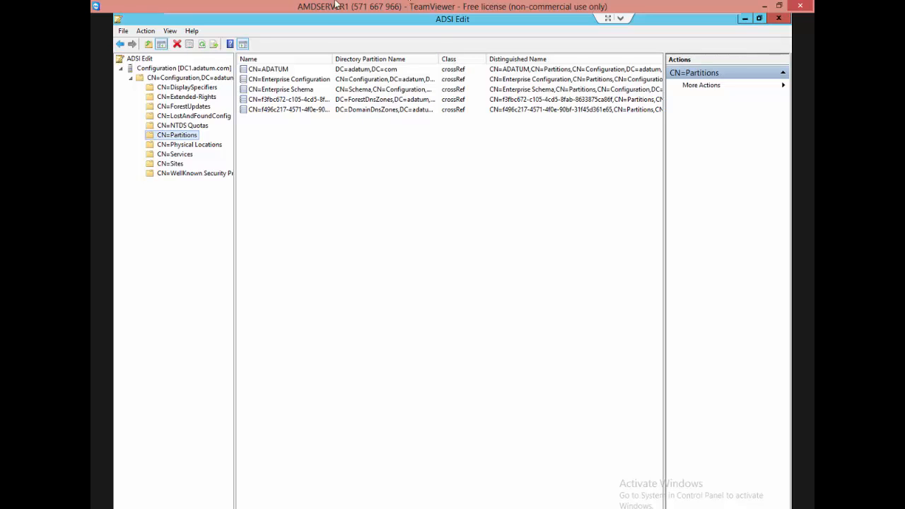
Switch to the Paint diagram, draw a horizontal divider across the box below the SCHEMA row, and label the new row "Configuration".
key(alt+Tab)
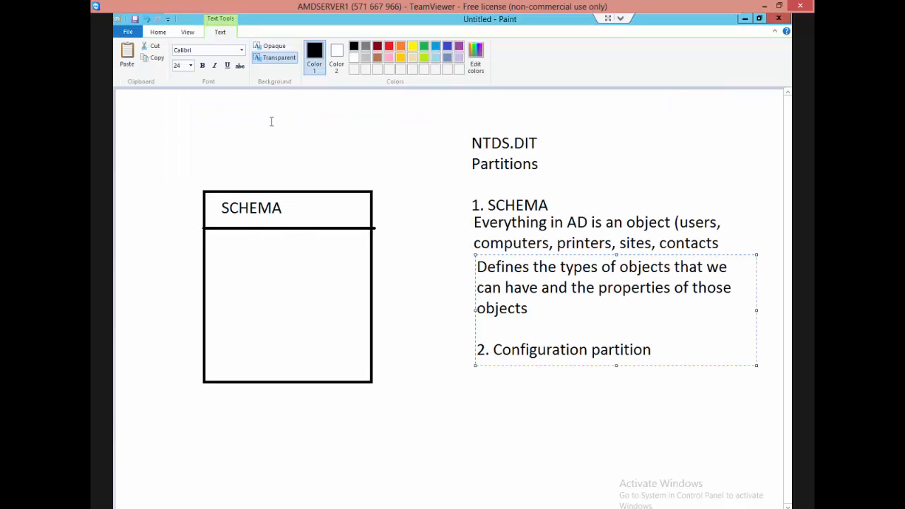
click(154, 31)
click(316, 48)
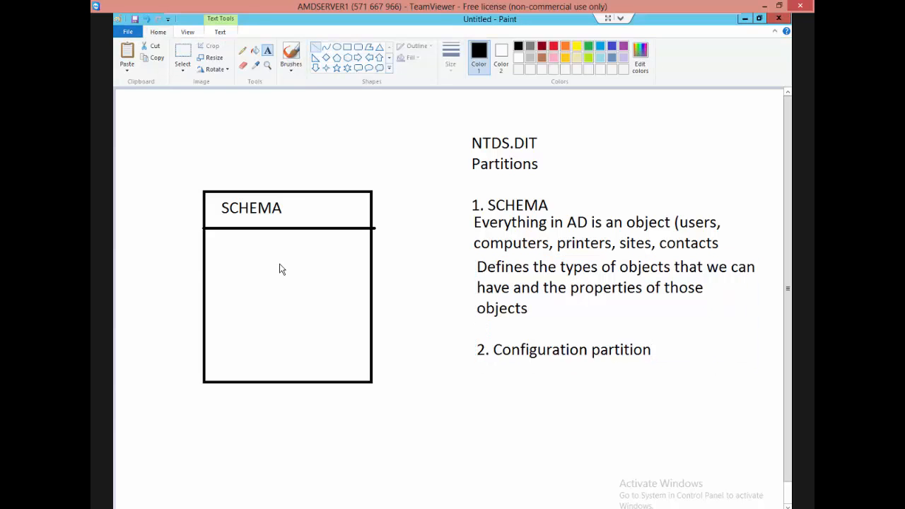
mouse_move(209, 268)
mouse_down()
mouse_move(344, 277)
mouse_move(372, 269)
mouse_up()
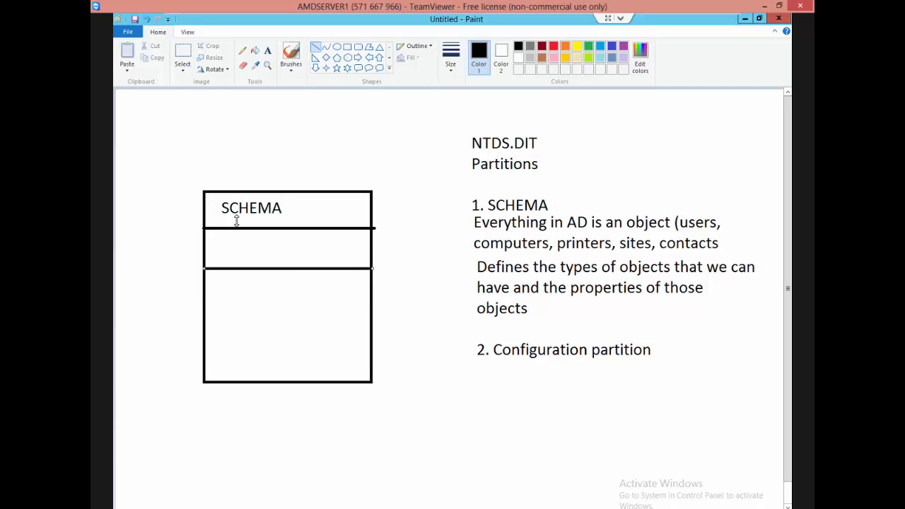
click(268, 53)
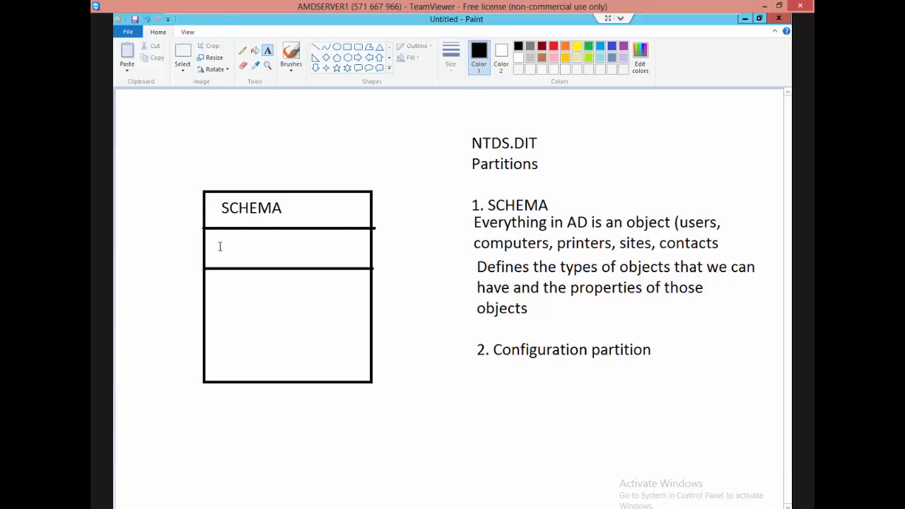
click(217, 244)
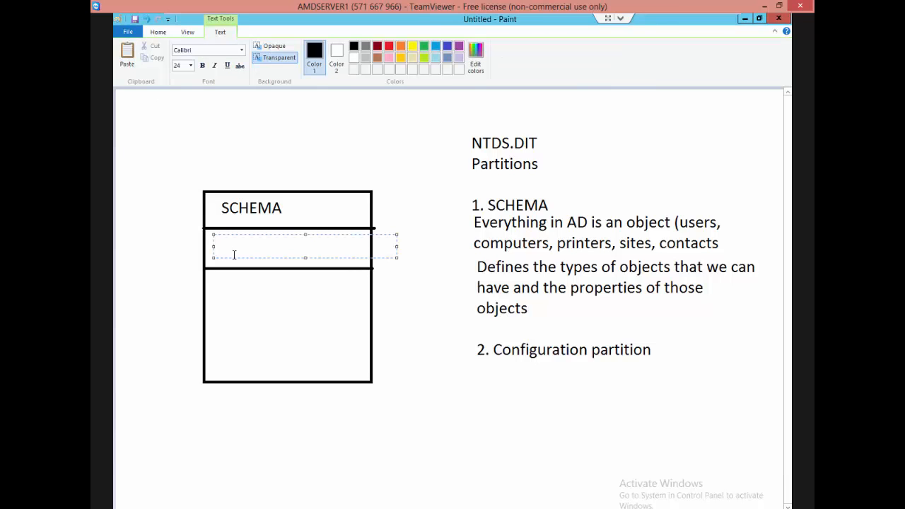
text(Configuration)
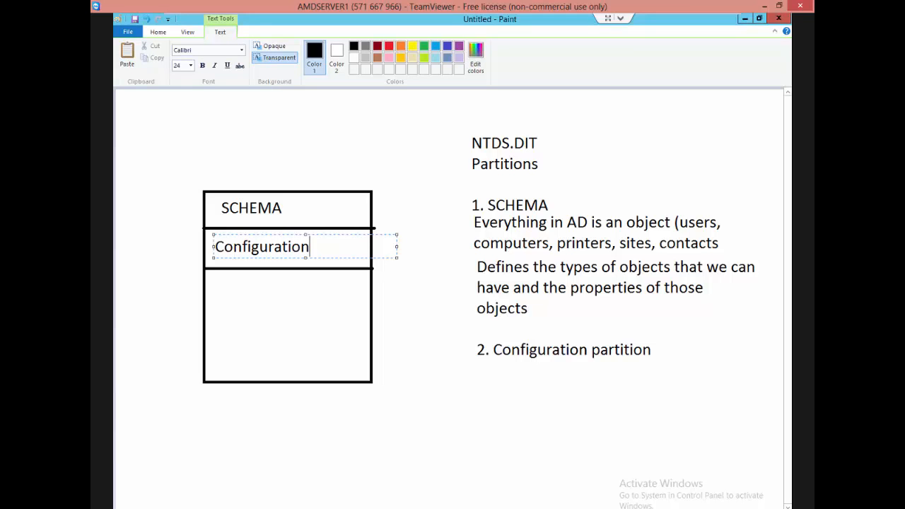
Draw another horizontal divider across the box below the Configuration row and label the new row "Domain".
click(152, 31)
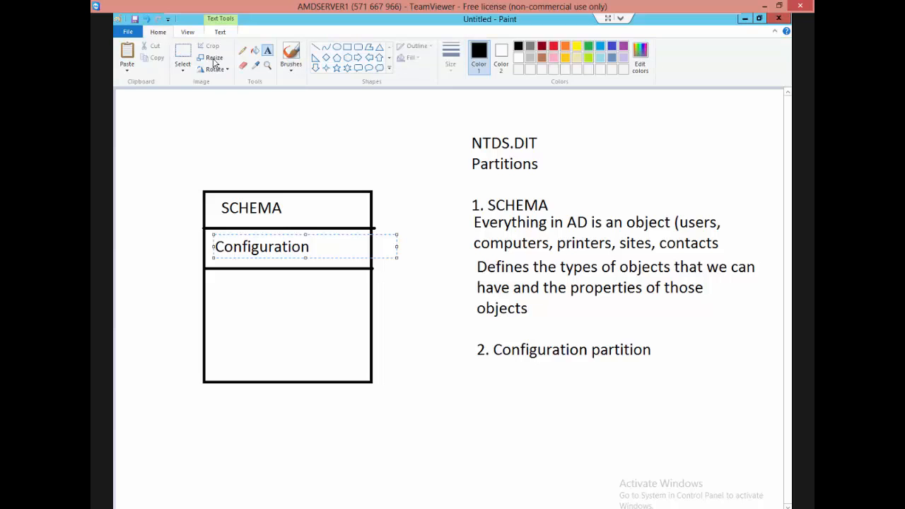
click(315, 47)
drag(204, 307, 372, 308)
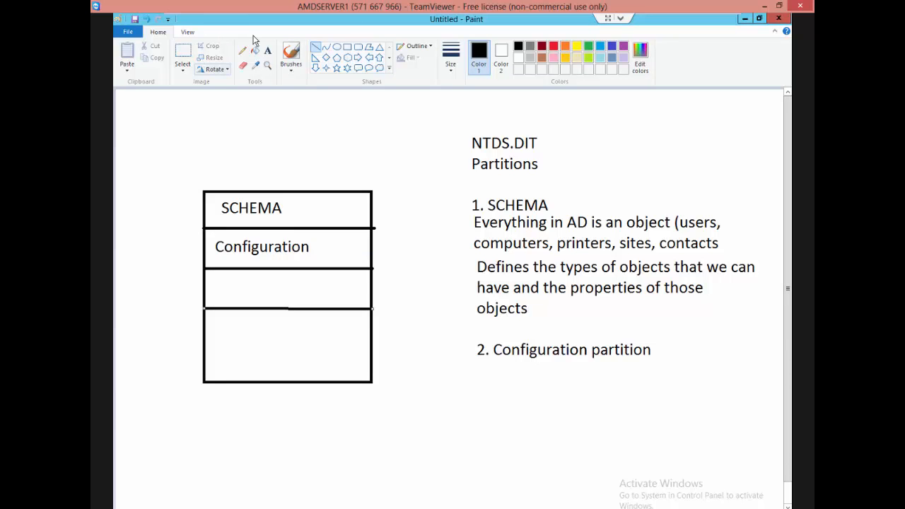
click(267, 52)
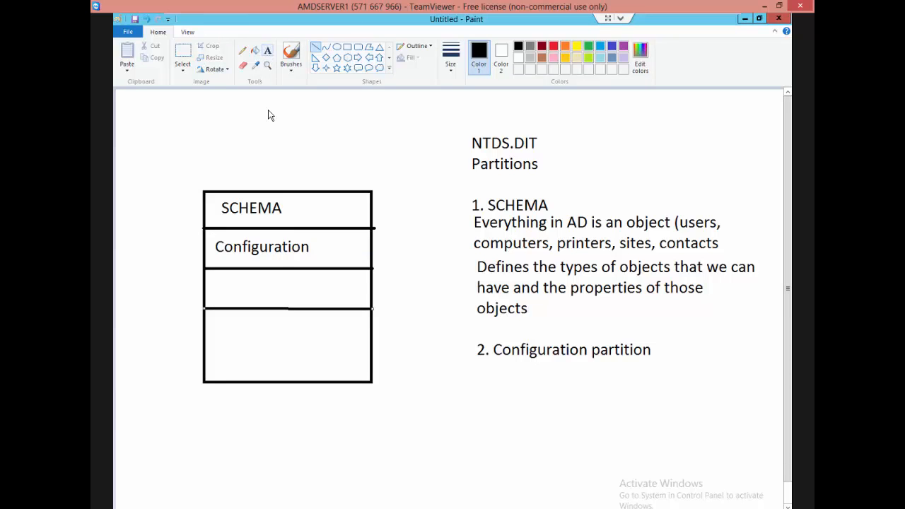
click(219, 282)
text(D)
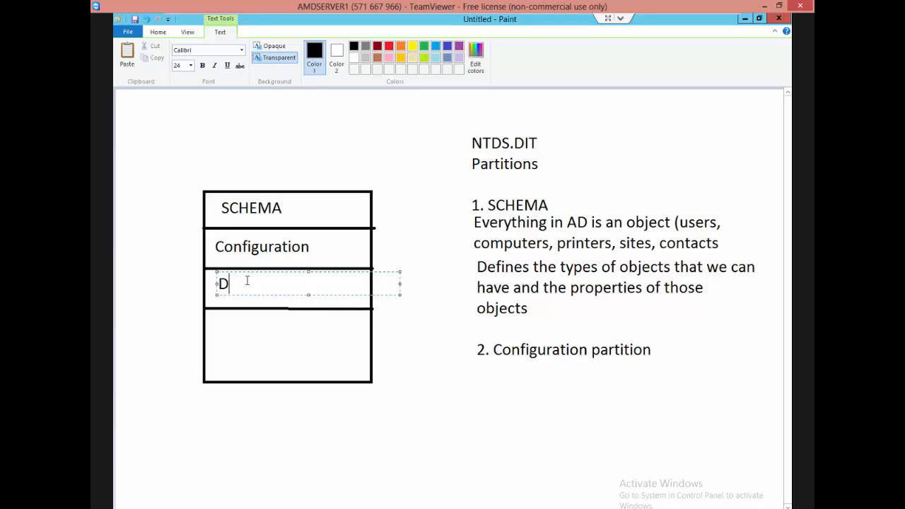
text(omain)
Draw a horizontal divider across the box below the Domain row and label the new row "Application Partition".
click(158, 33)
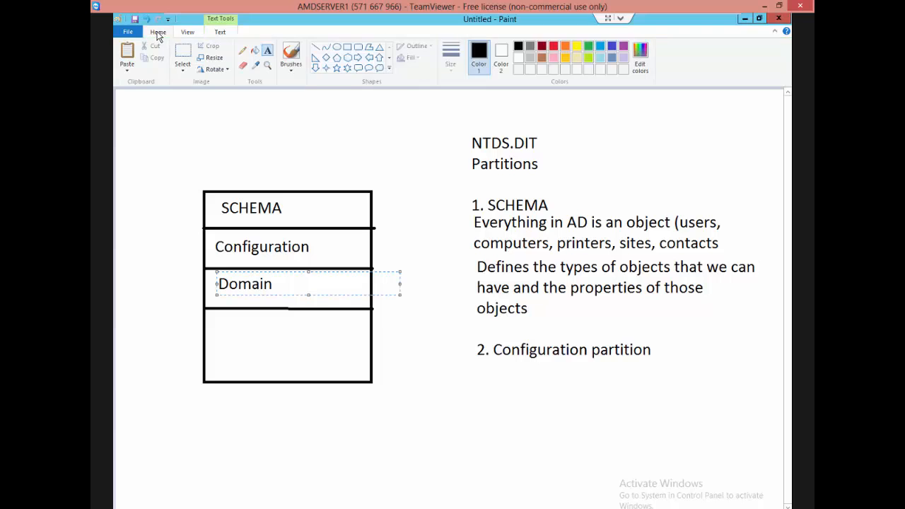
click(316, 47)
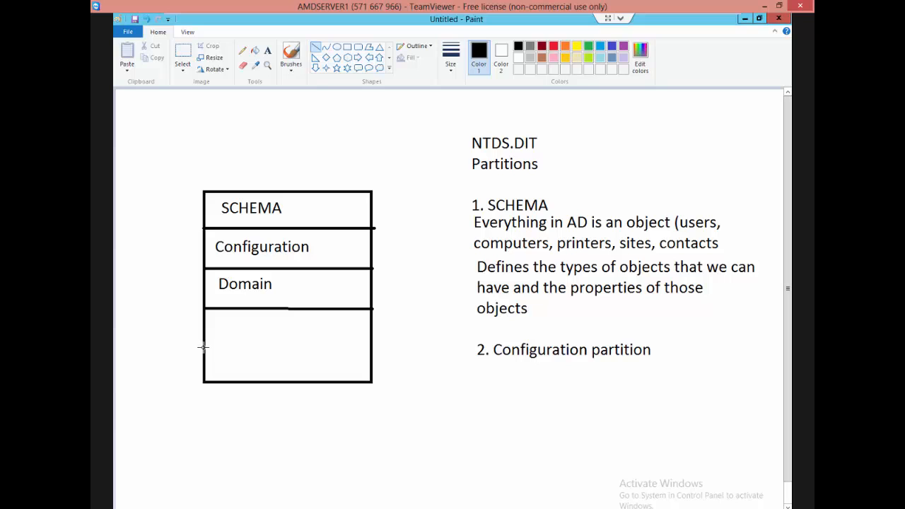
drag(204, 347, 372, 346)
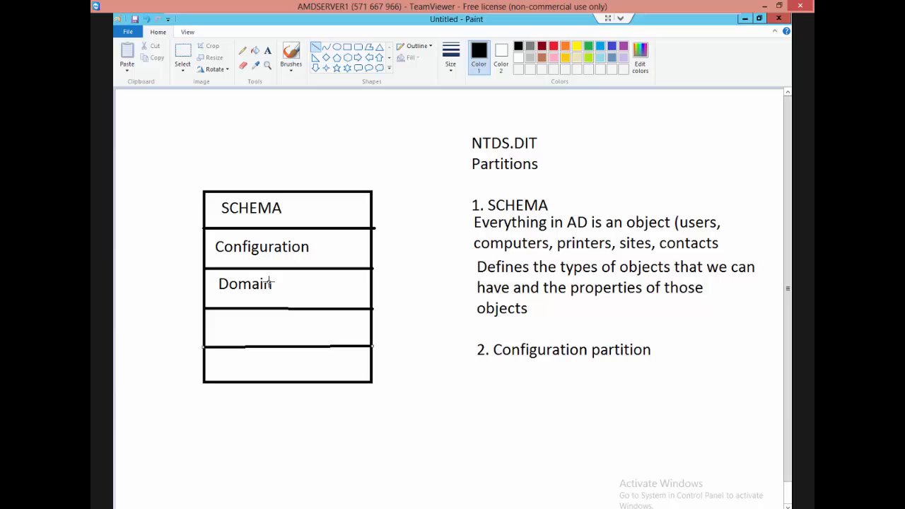
click(267, 50)
click(222, 328)
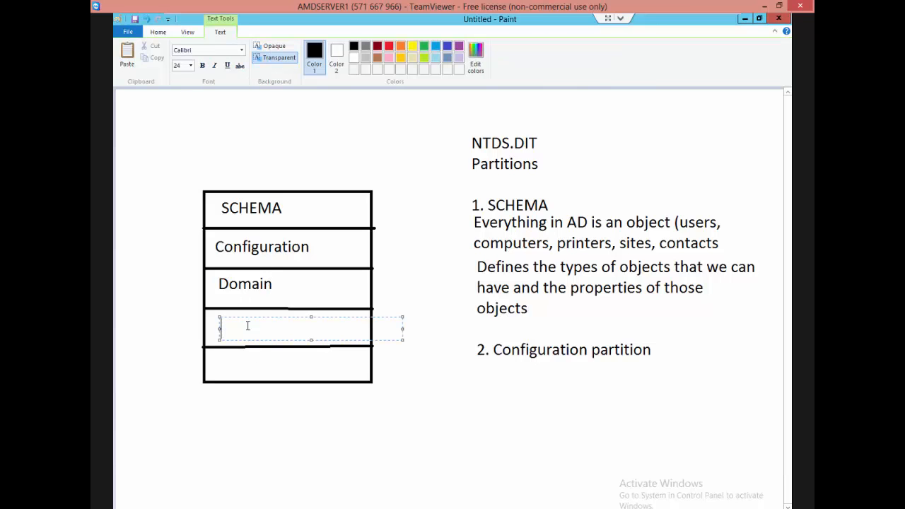
text(Application Partition)
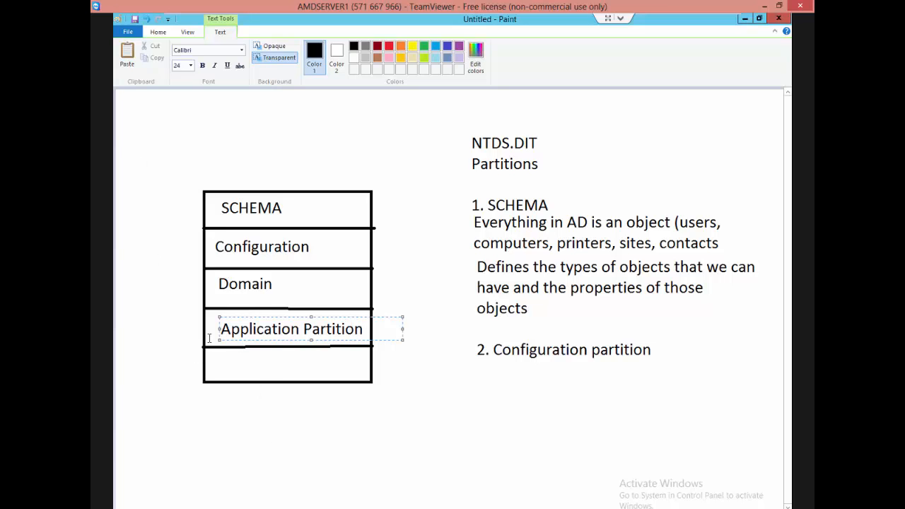
click(296, 324)
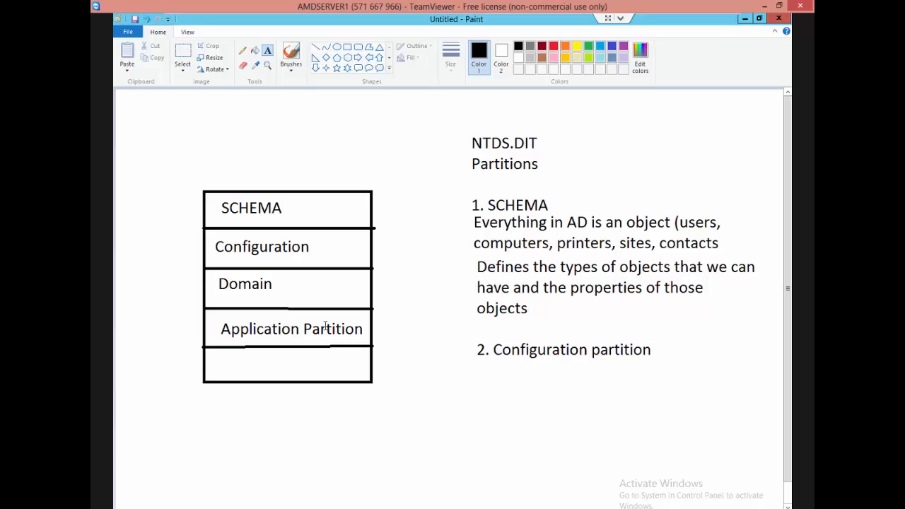
Switch to ADSI Edit, widen the Name column of CN=Partitions, and examine each crossRef entry in turn.
key(ctrl+alt)
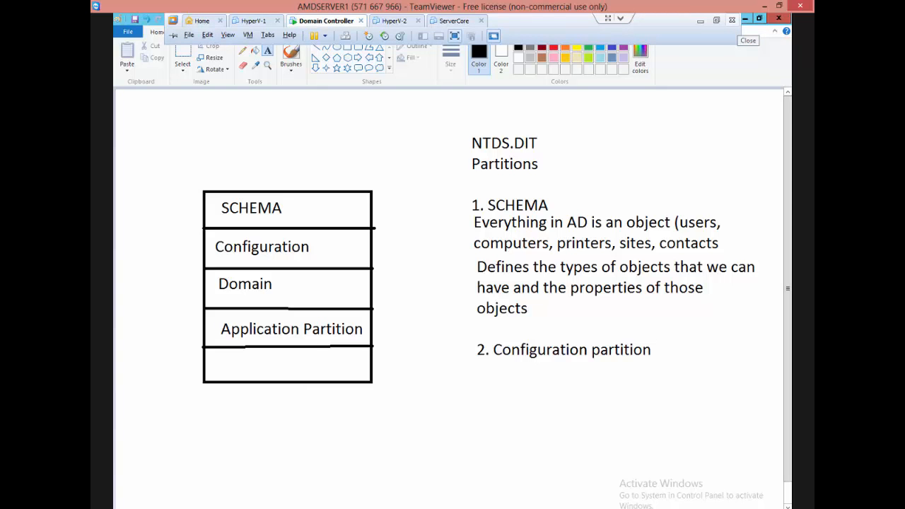
key(alt+Tab)
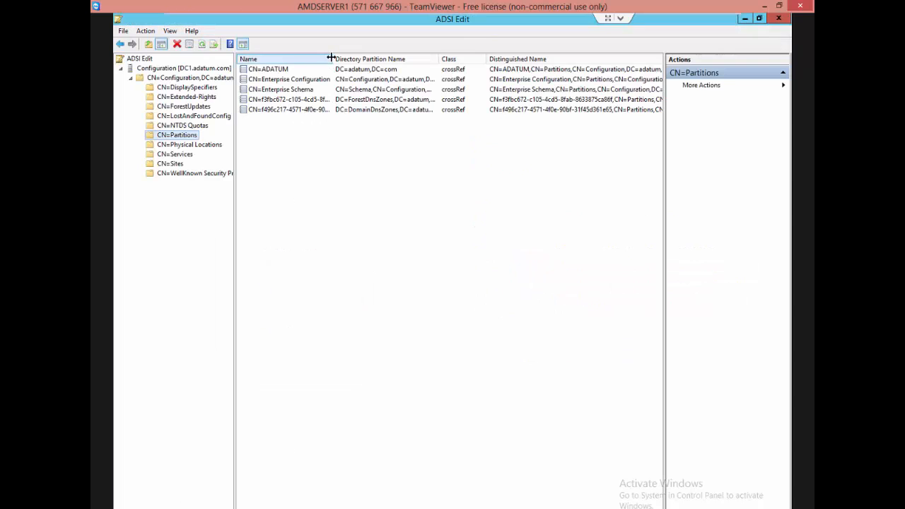
drag(332, 59, 365, 55)
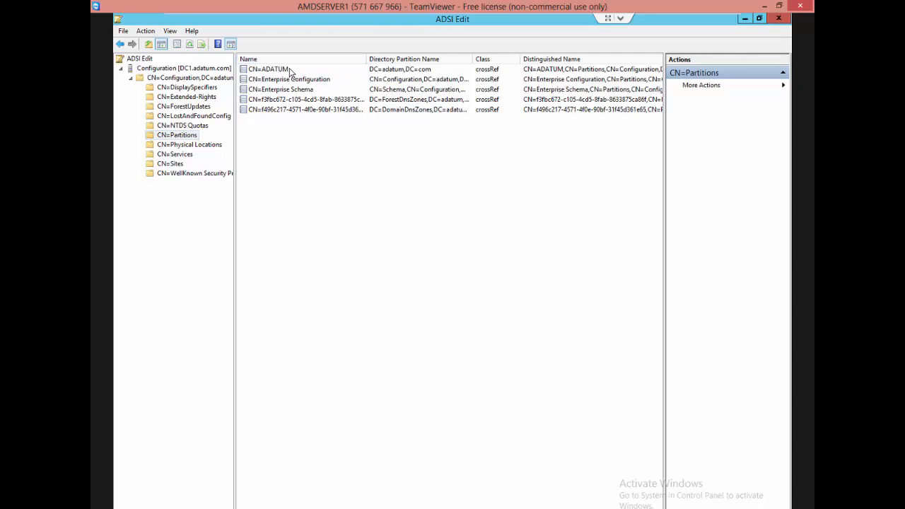
click(284, 69)
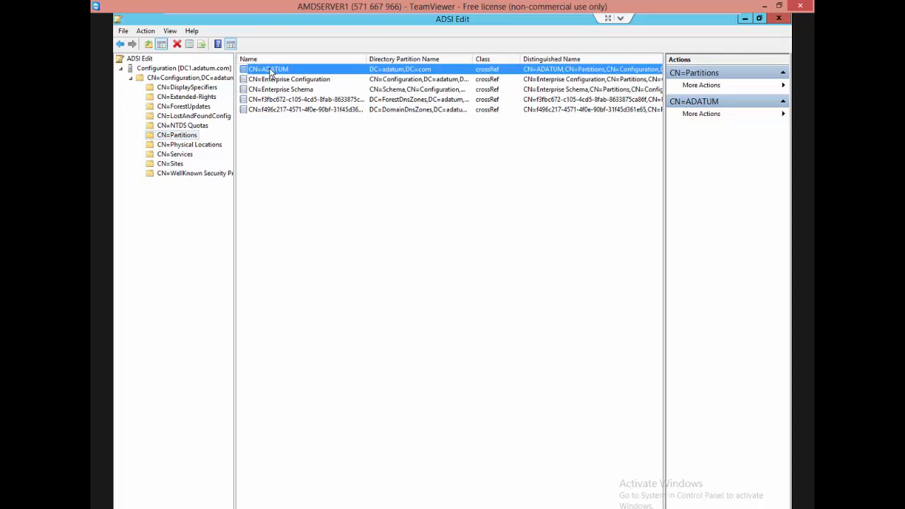
click(283, 79)
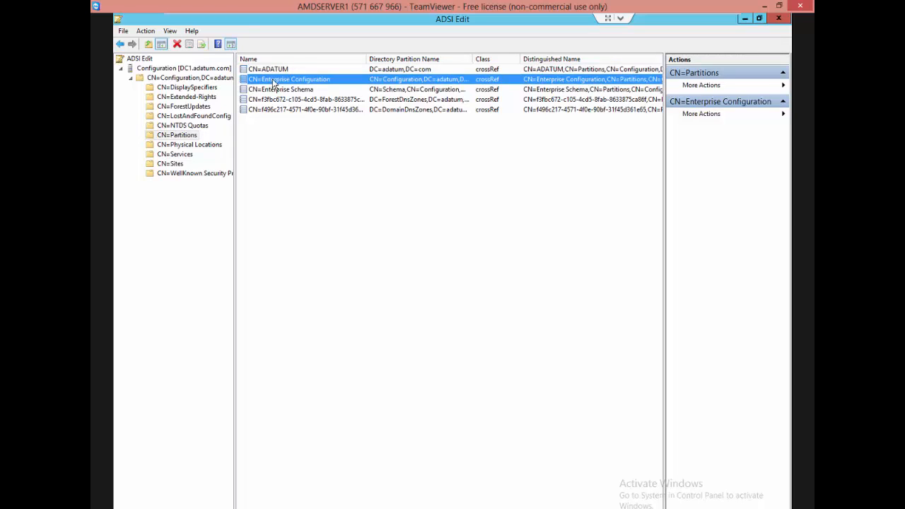
click(321, 90)
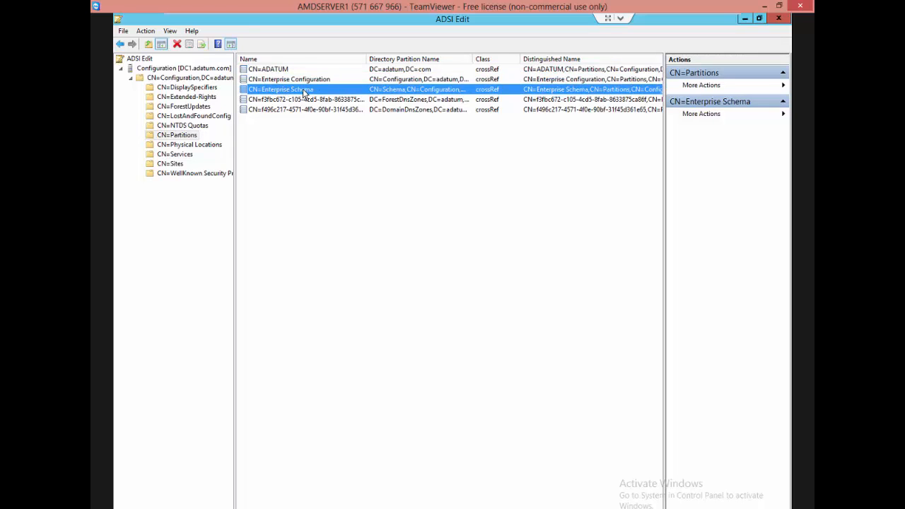
click(336, 101)
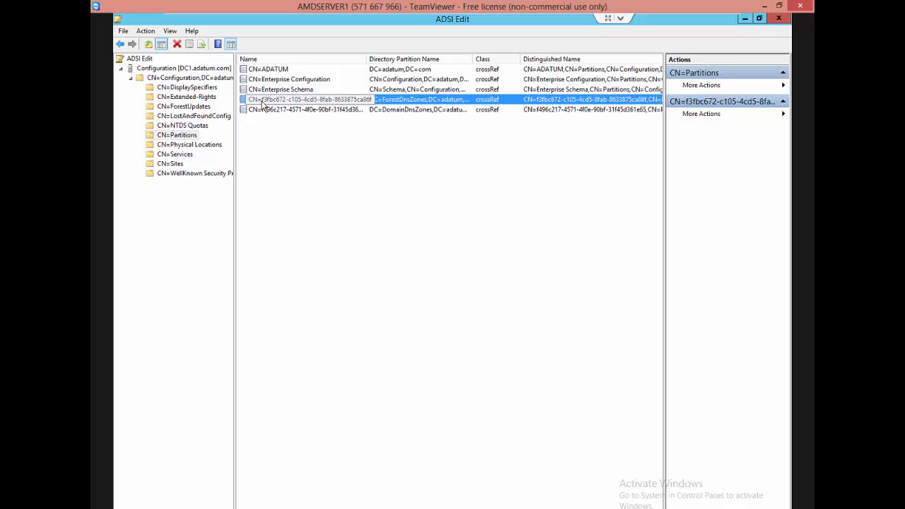
click(306, 111)
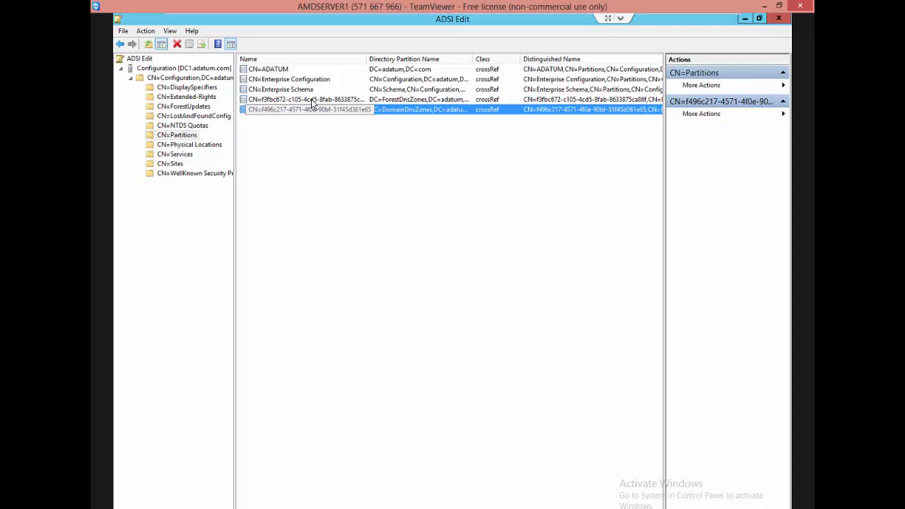
Compare the two GUID-named partition entries with CN=ADATUM, CN=Enterprise Configuration and CN=Enterprise Schema.
click(311, 99)
click(313, 110)
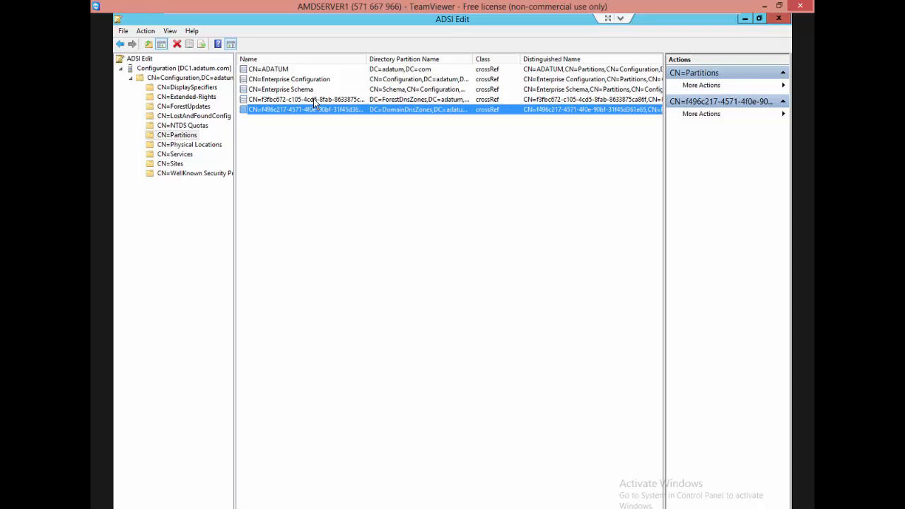
click(313, 99)
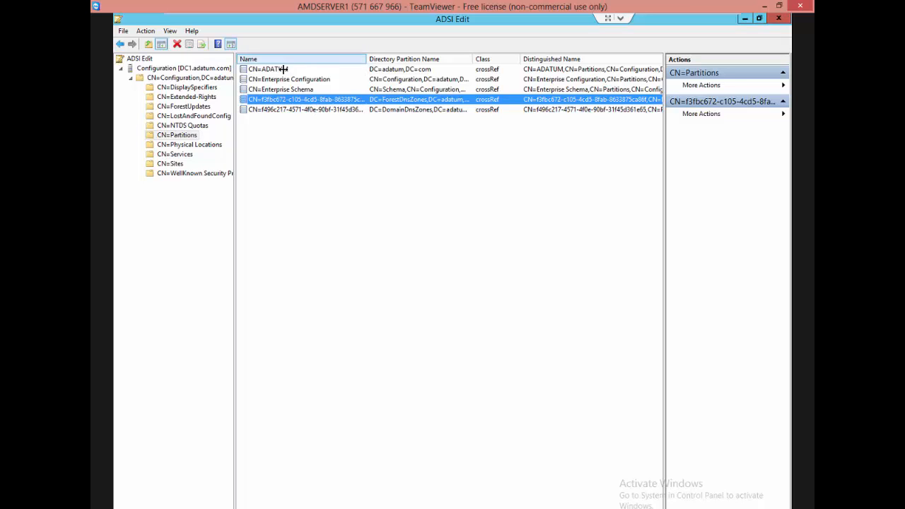
click(284, 70)
click(289, 80)
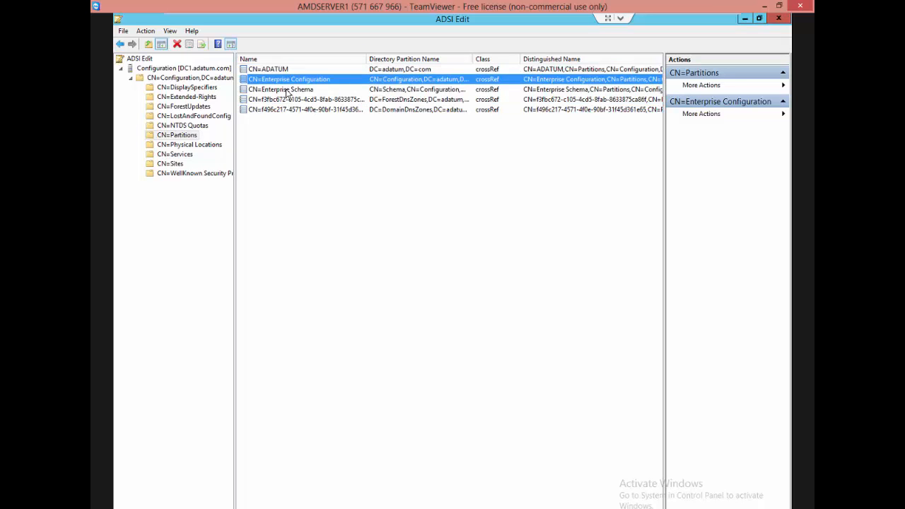
click(286, 90)
click(281, 100)
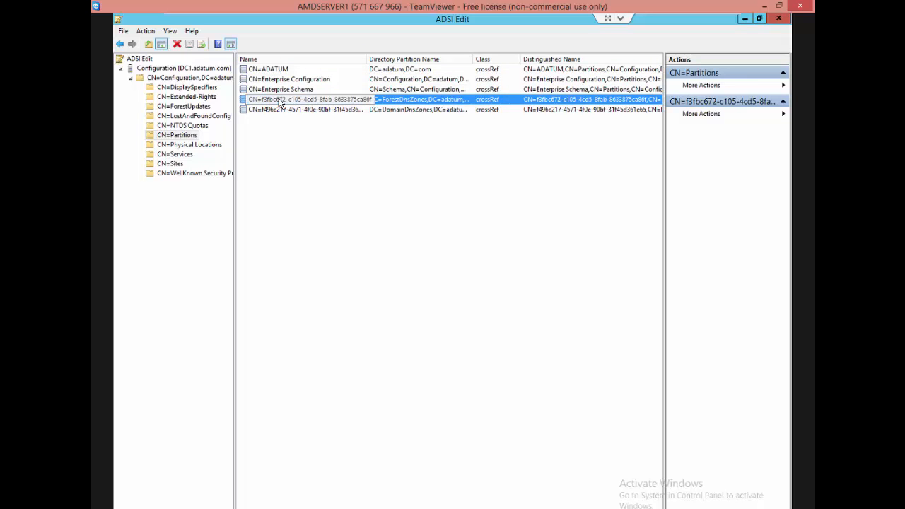
click(302, 111)
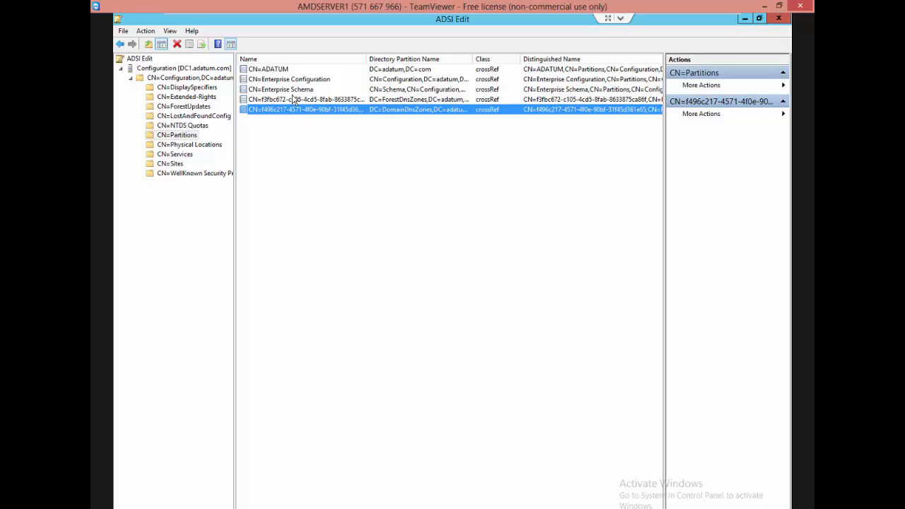
click(266, 89)
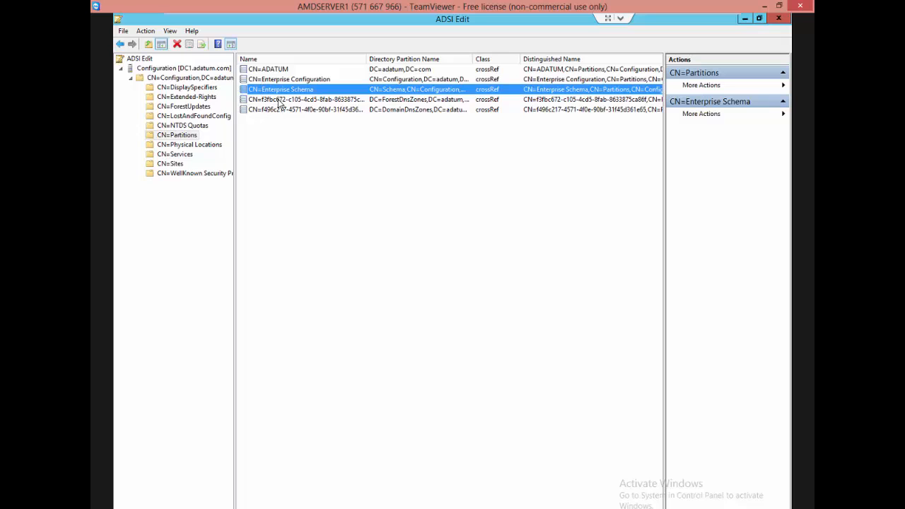
click(281, 101)
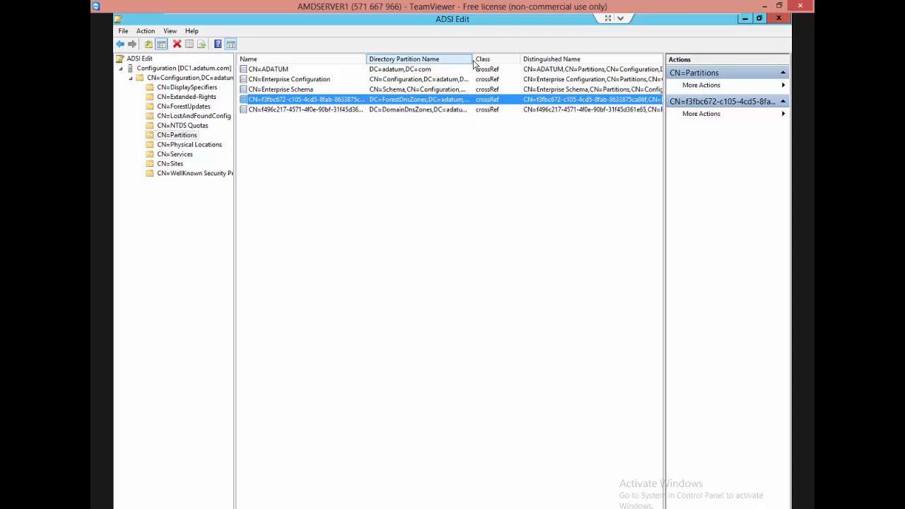
Widen the Directory Partition Name column and examine the full names of the DomainDnsZones and ForestDnsZones entries.
drag(473, 59, 507, 61)
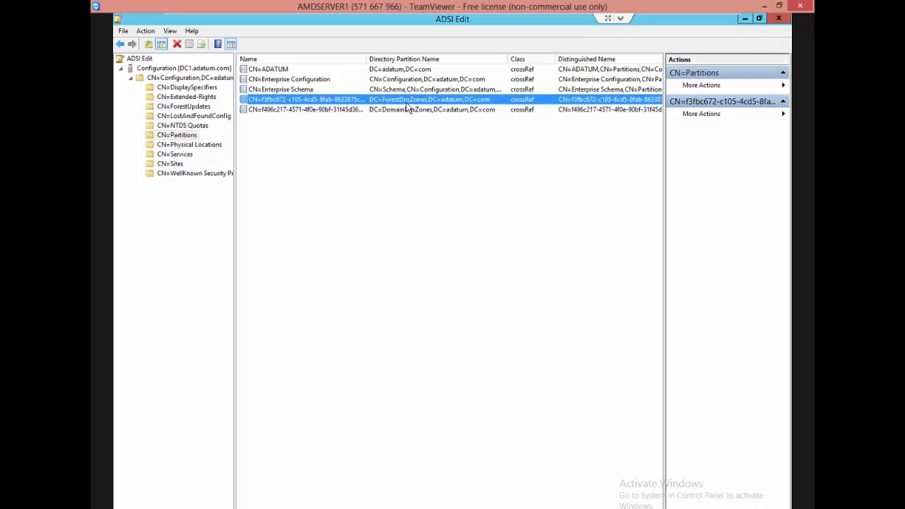
click(400, 111)
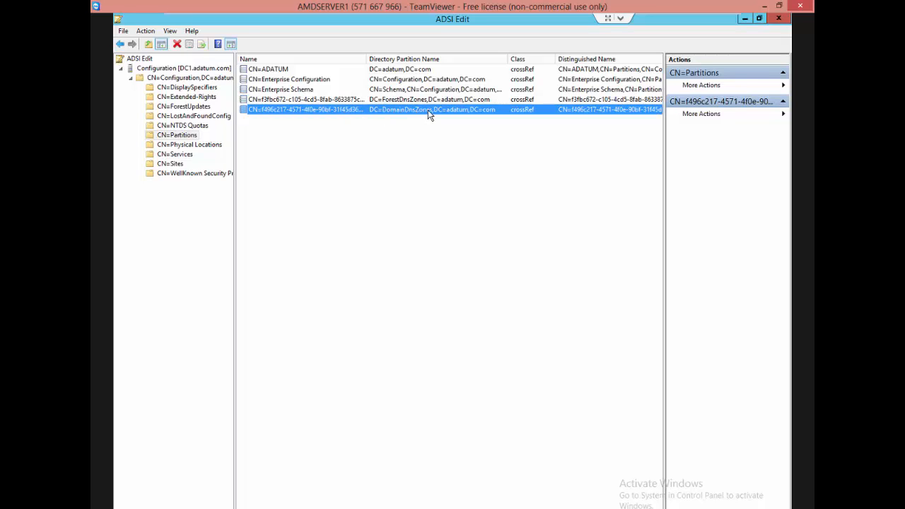
click(427, 103)
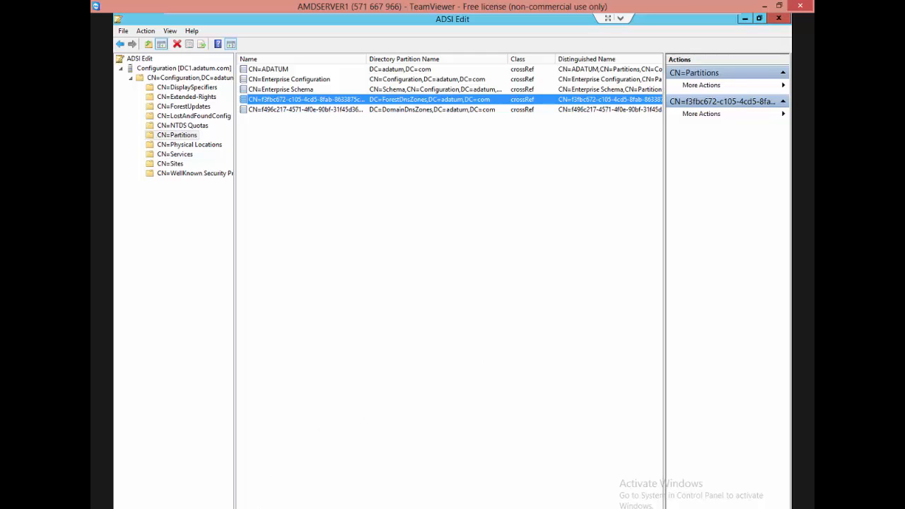
Leave ADSI Edit, open DNS Manager from Server Manager, and expand DC1 down to its Forward Lookup Zones.
click(779, 20)
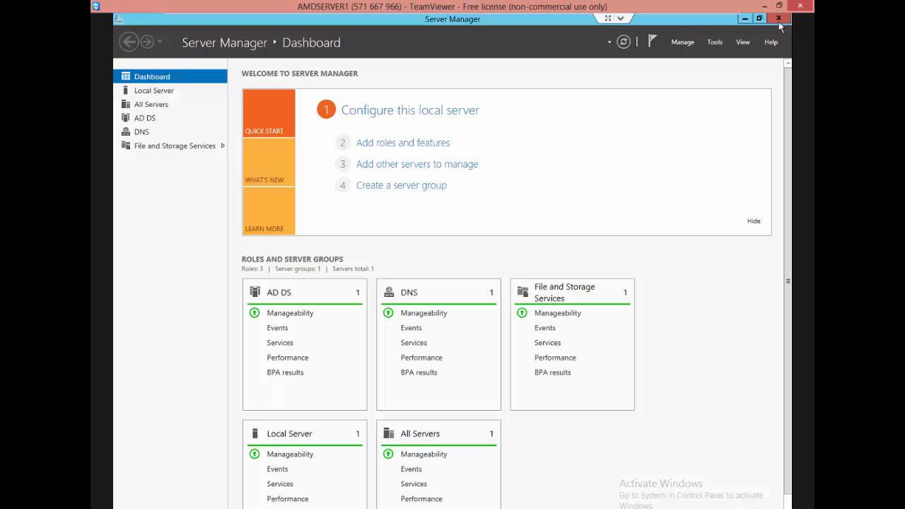
click(712, 46)
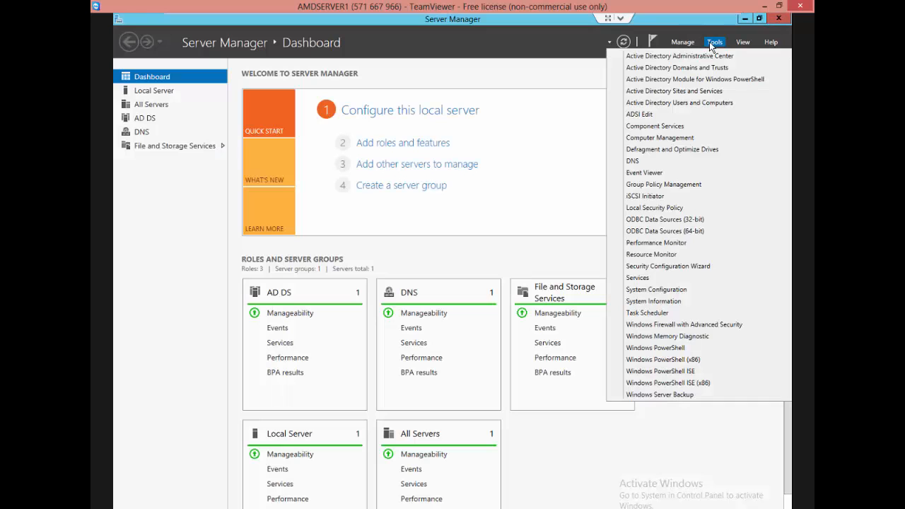
click(640, 167)
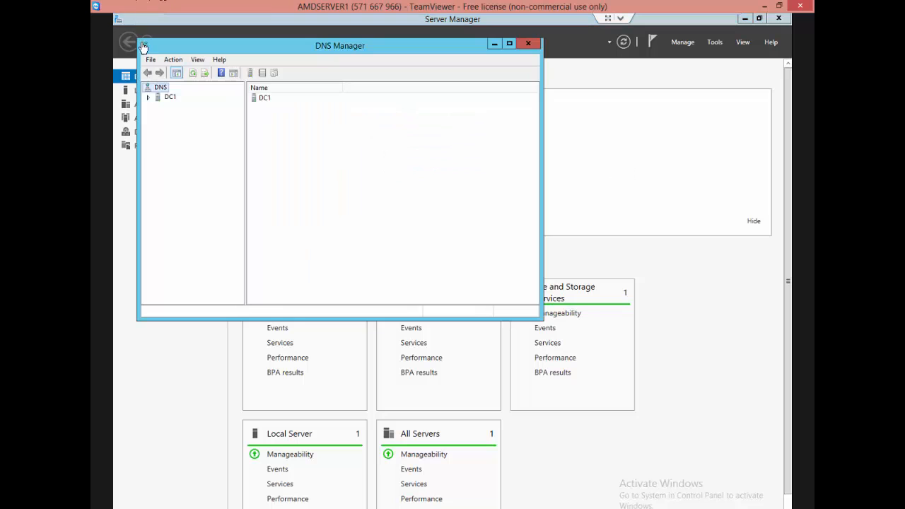
double_click(157, 97)
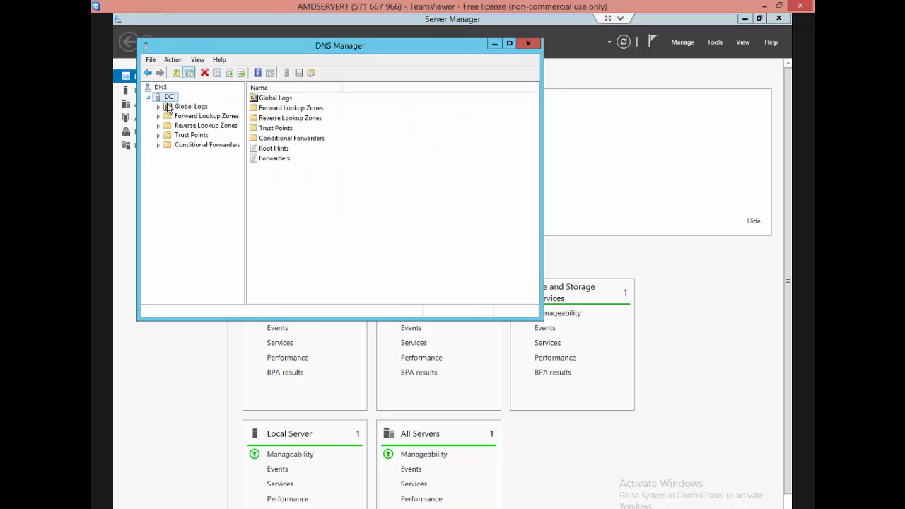
double_click(162, 116)
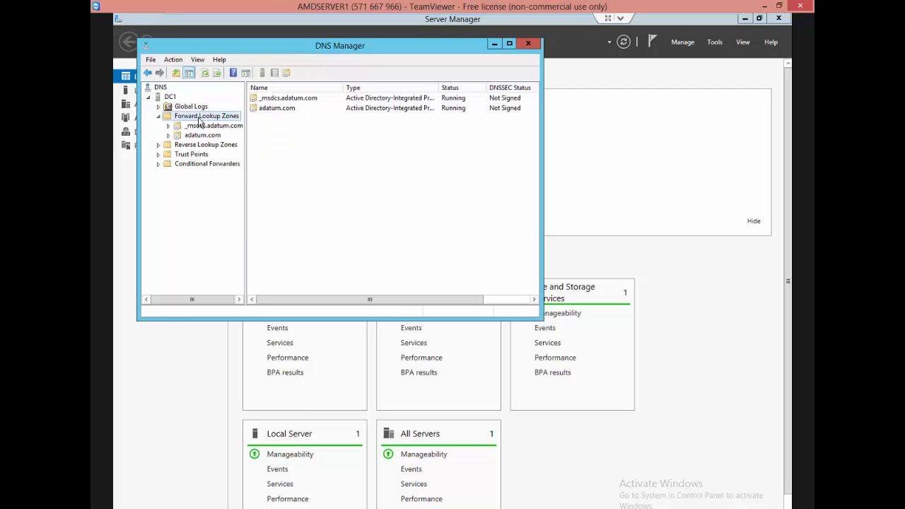
Start a new forward lookup zone with the primary zone type and the option to store it in Active Directory.
right_click(198, 117)
click(232, 124)
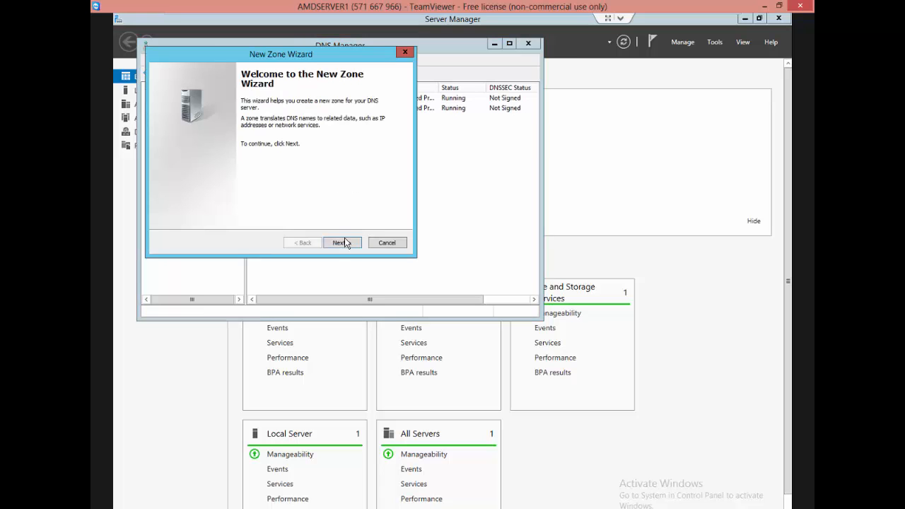
click(346, 244)
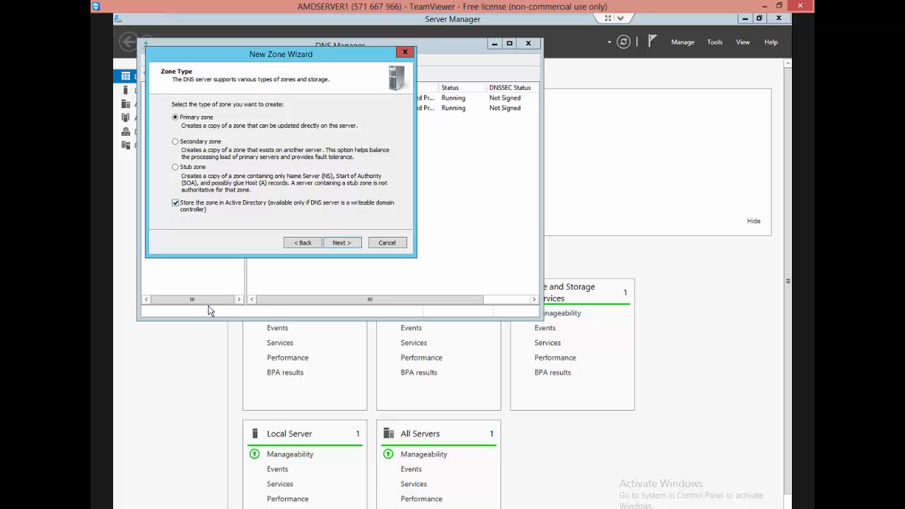
click(175, 204)
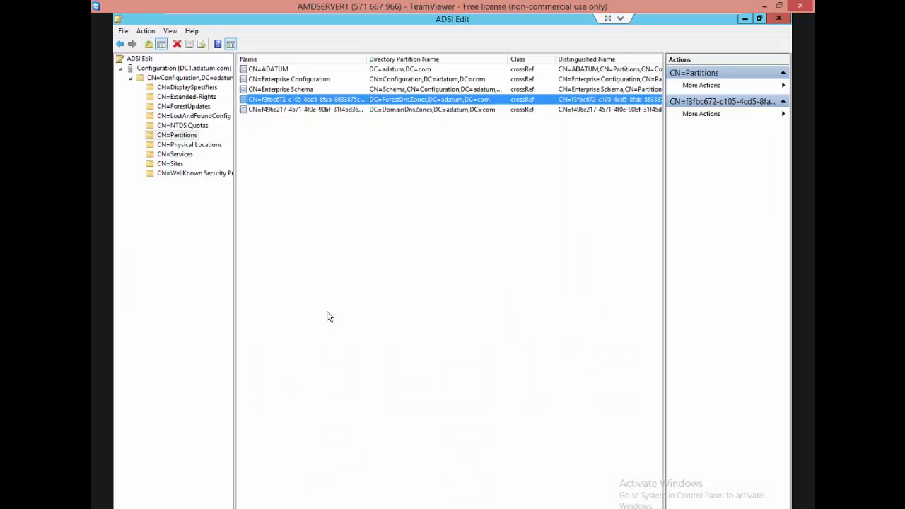
Compare the DomainDnsZones and ForestDnsZones entries in ADSI Edit with the Domain and Application Partition rows of the Paint diagram.
click(399, 110)
click(401, 99)
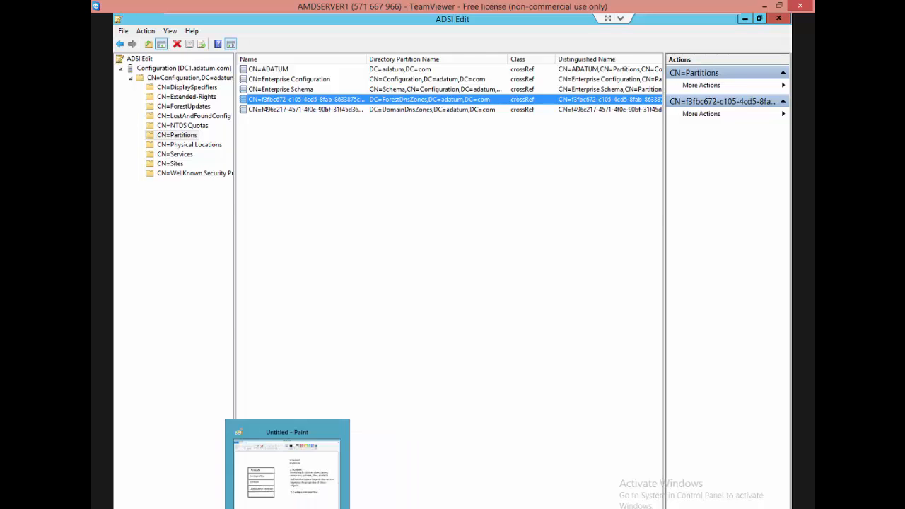
click(287, 435)
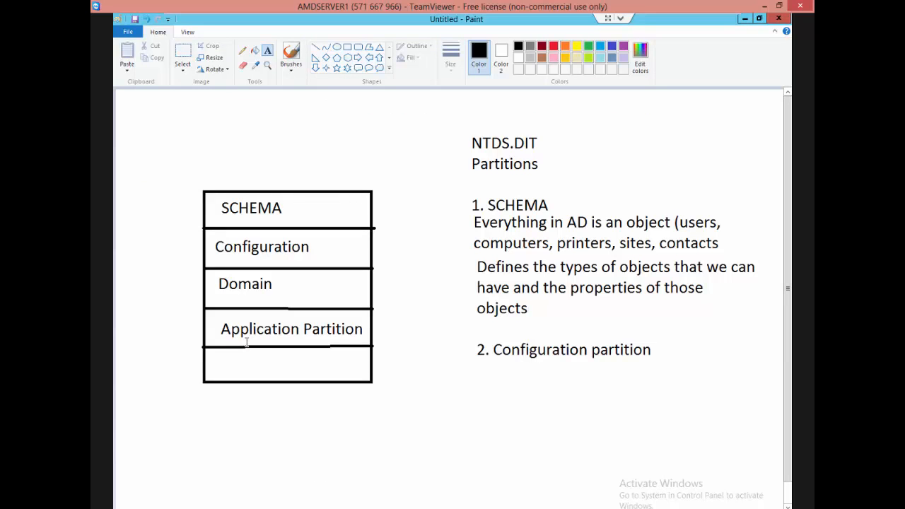
mouse_move(280, 285)
mouse_down()
mouse_move(252, 270)
mouse_move(271, 288)
mouse_up()
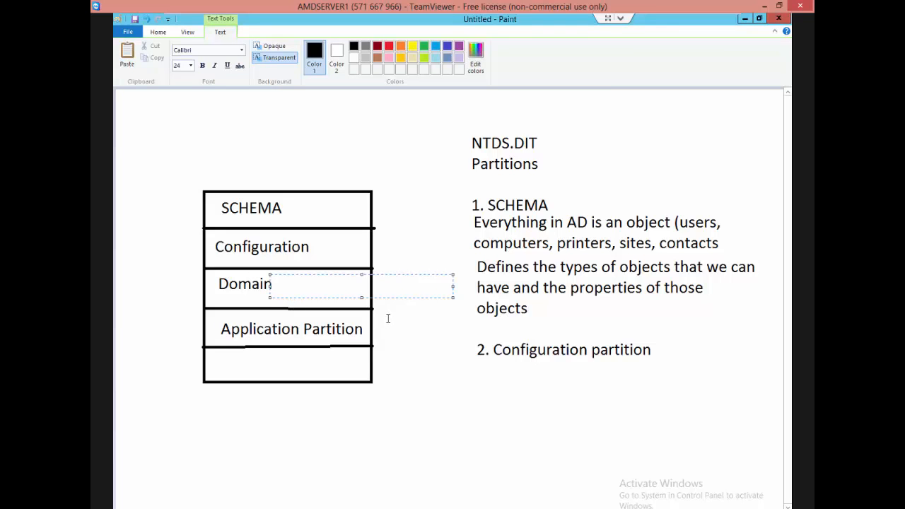
click(439, 459)
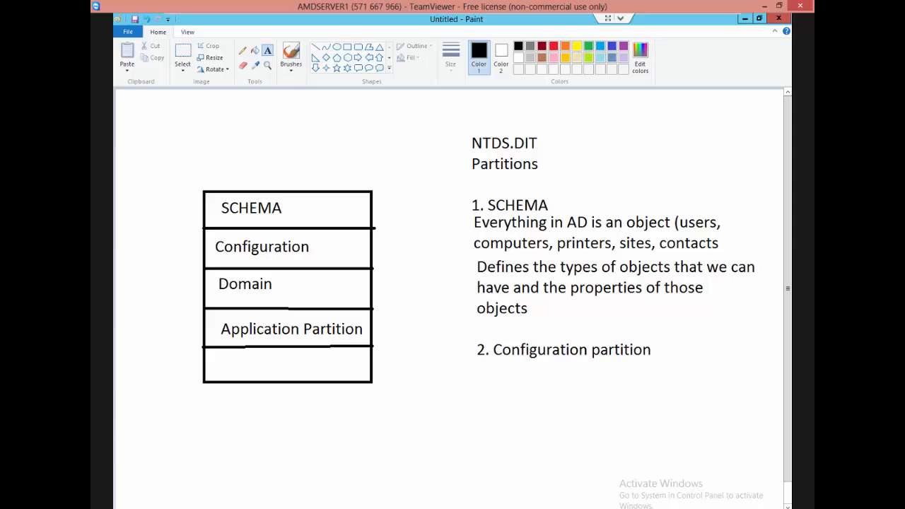
Return to the New Zone Wizard in DNS Manager and advance to the Active Directory zone replication scope options.
mouse_move(320, 508)
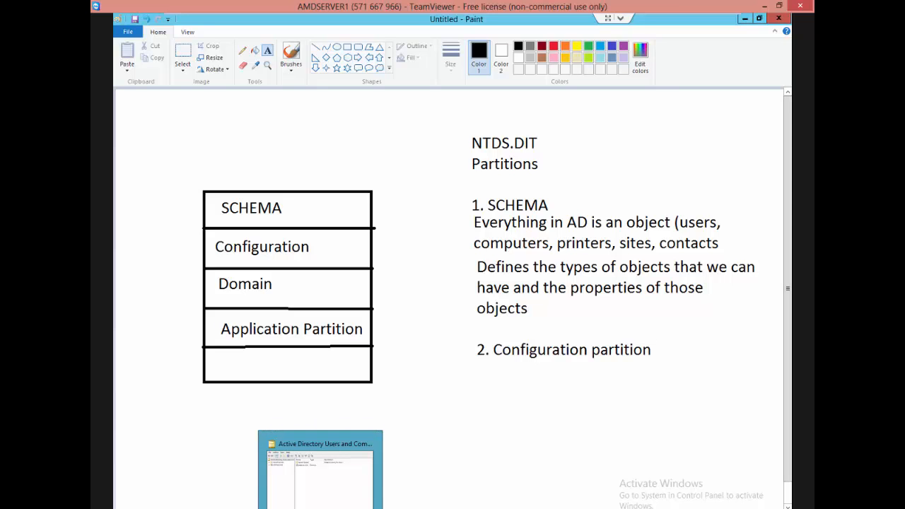
click(288, 507)
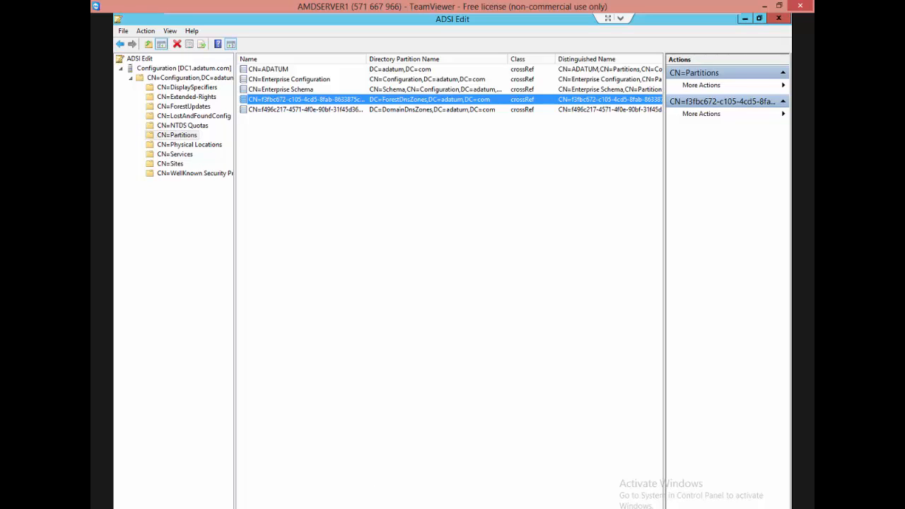
mouse_move(386, 508)
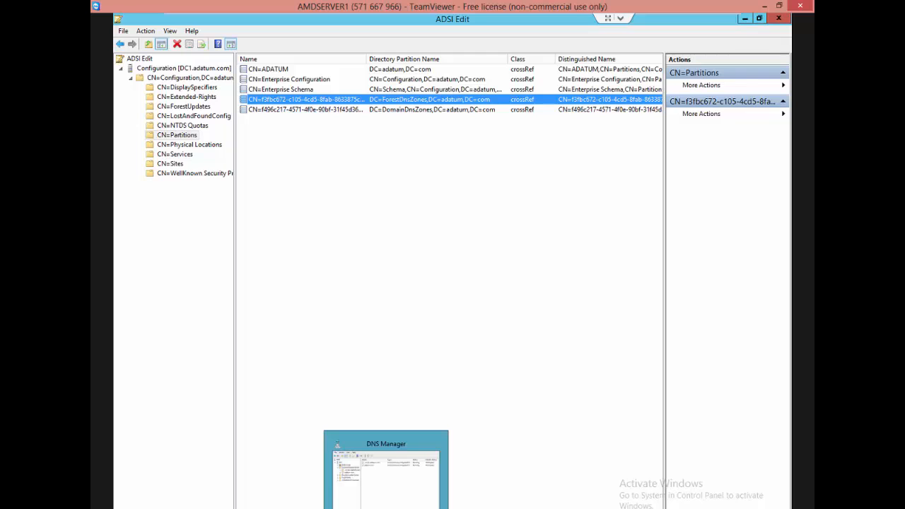
click(386, 470)
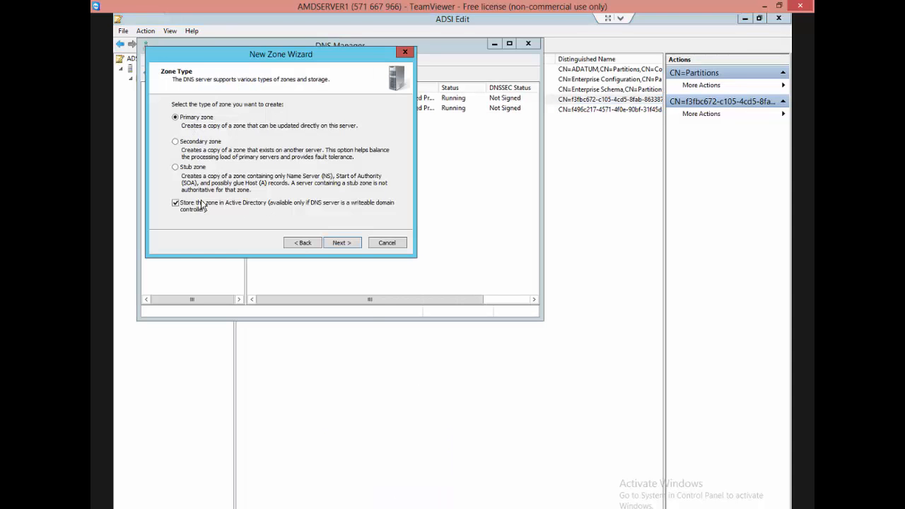
click(356, 245)
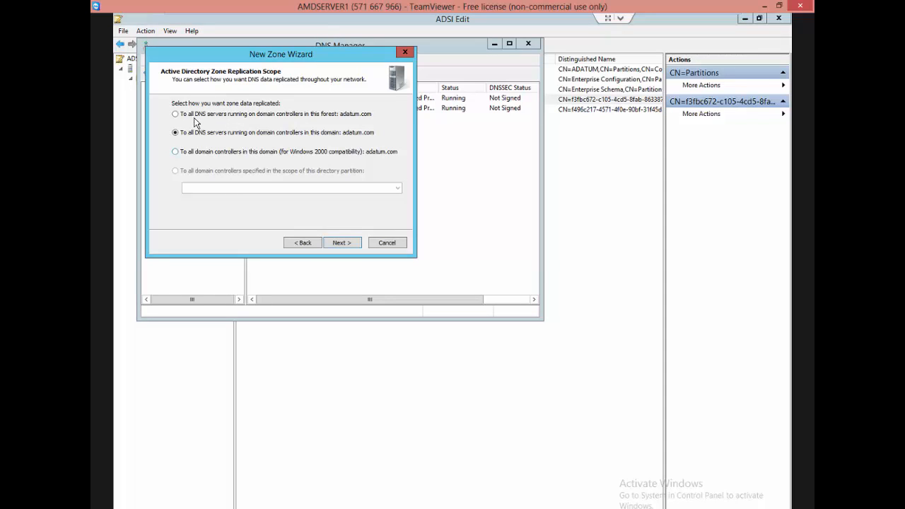
Create the test.com zone, replicated to all DNS servers in this domain with only secure dynamic updates, and open its records.
click(335, 244)
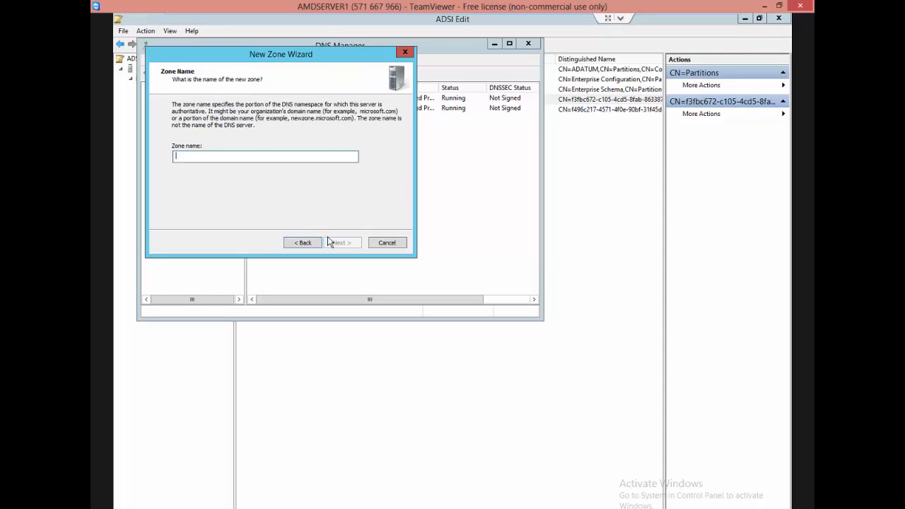
text(test.com)
click(357, 251)
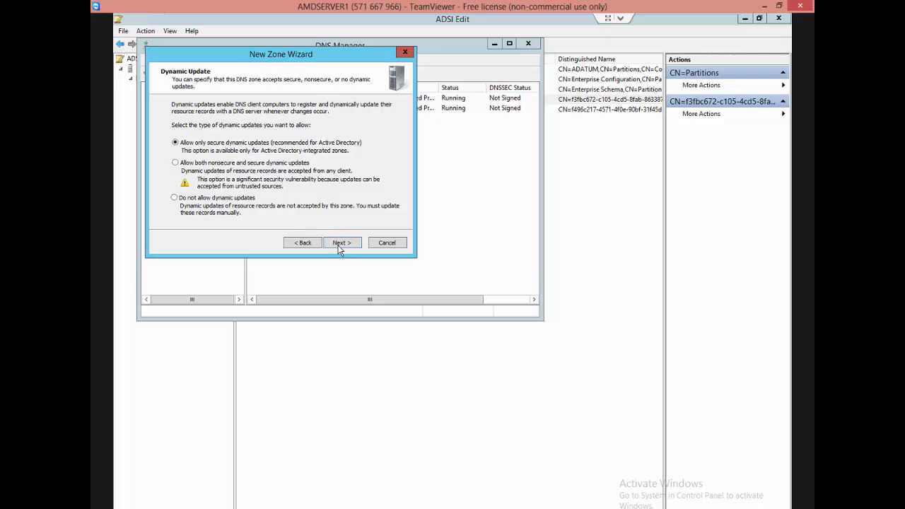
click(337, 243)
click(339, 244)
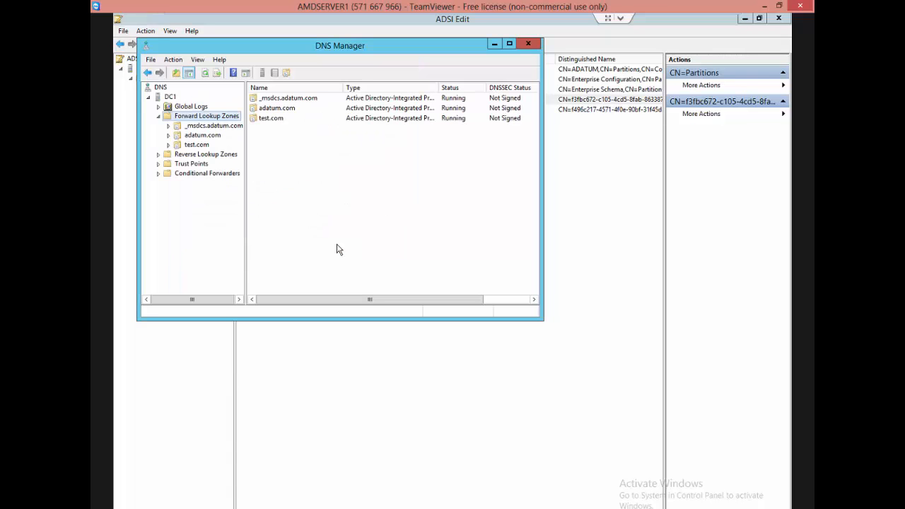
click(181, 146)
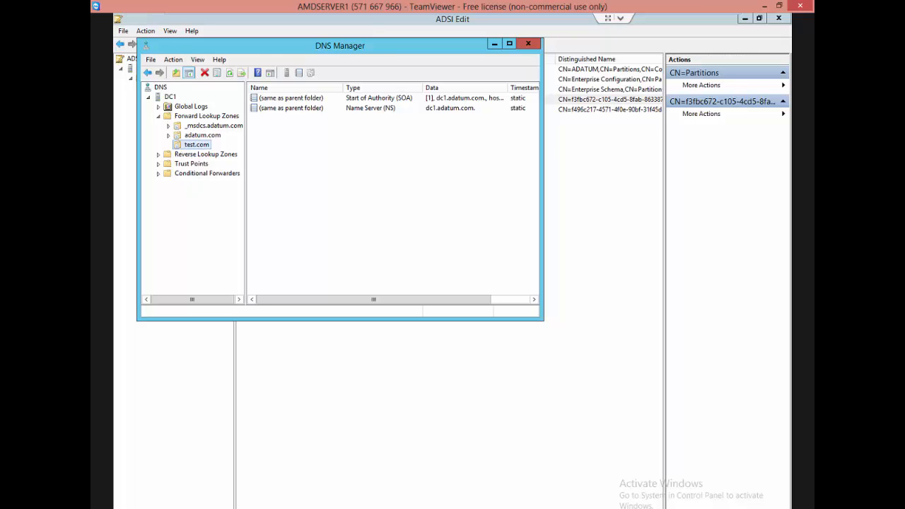
Switch to ADSI Edit, refresh the CN=Partitions container and select the DomainDnsZones entry.
click(300, 508)
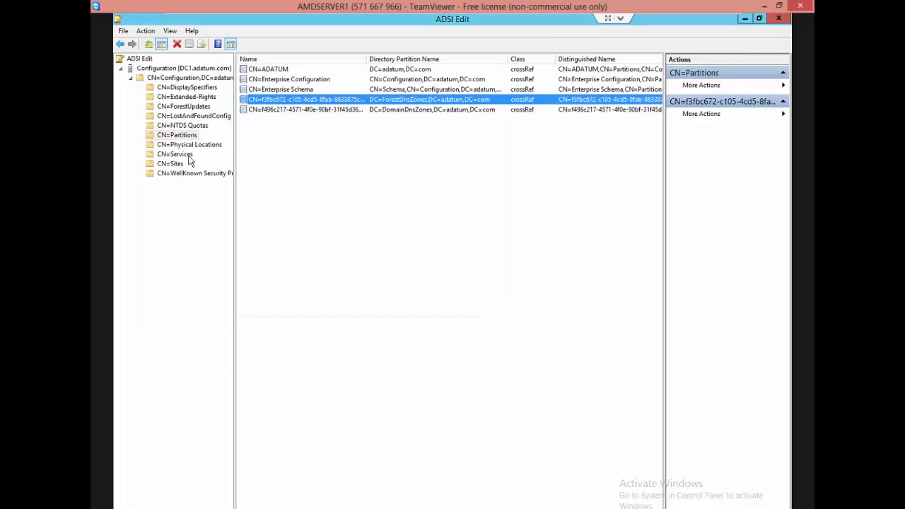
right_click(189, 138)
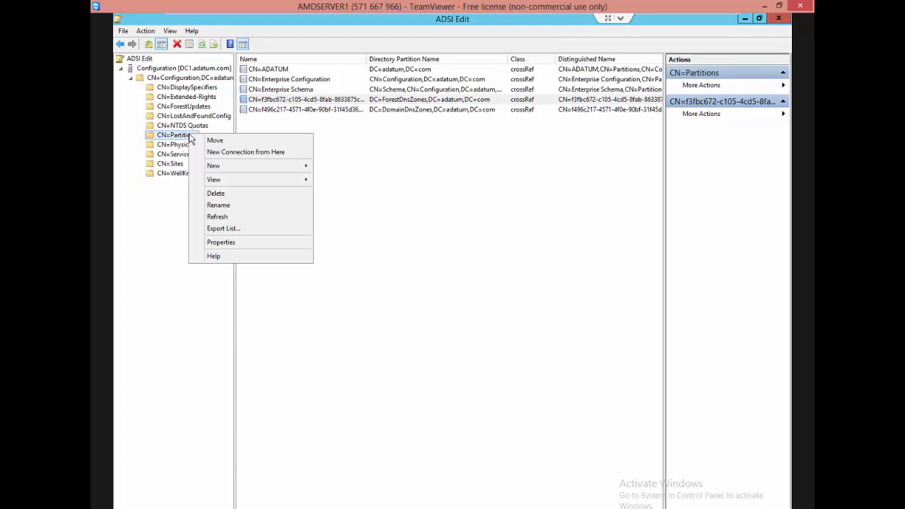
click(219, 221)
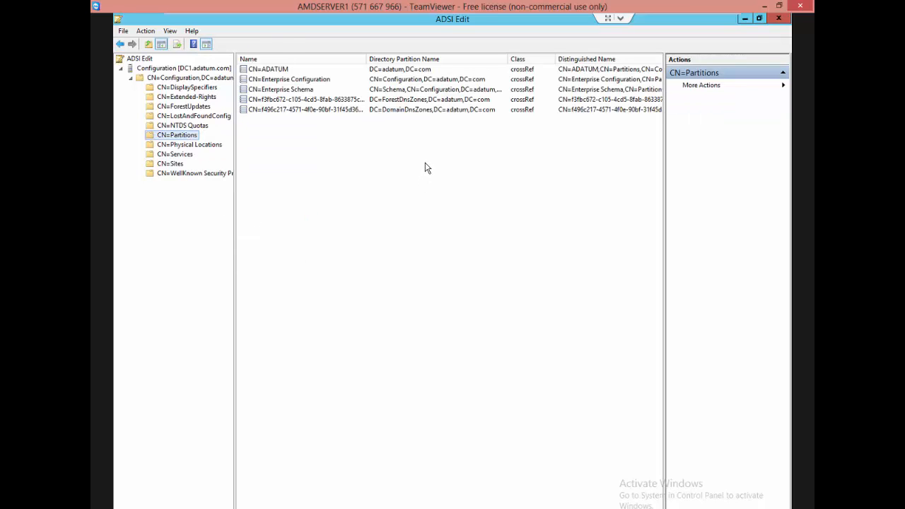
click(420, 110)
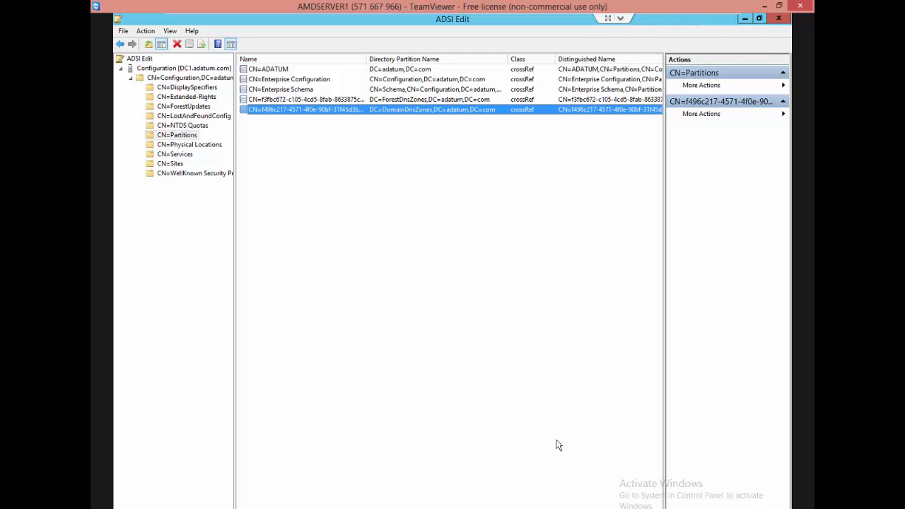
Switch to the Paint diagram and copy the whole partition table from SCHEMA down to the empty row.
key(alt+Tab)
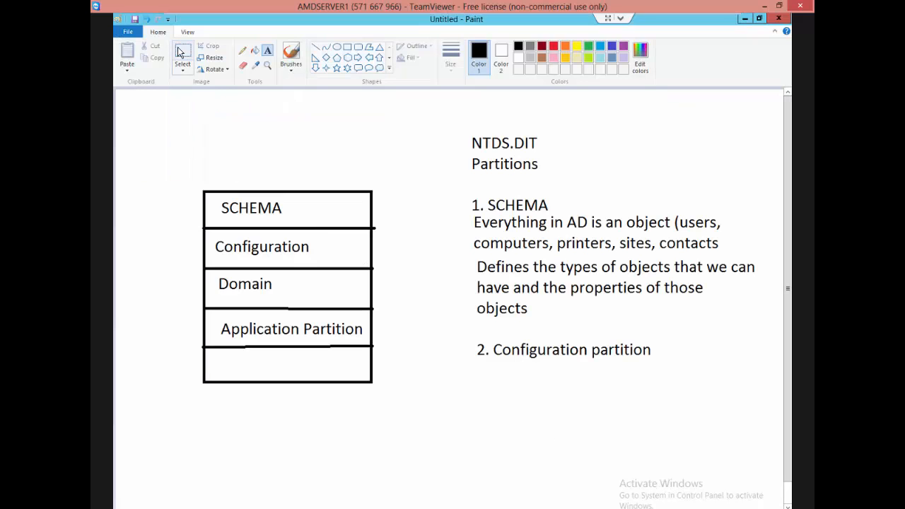
click(182, 53)
drag(267, 291, 401, 407)
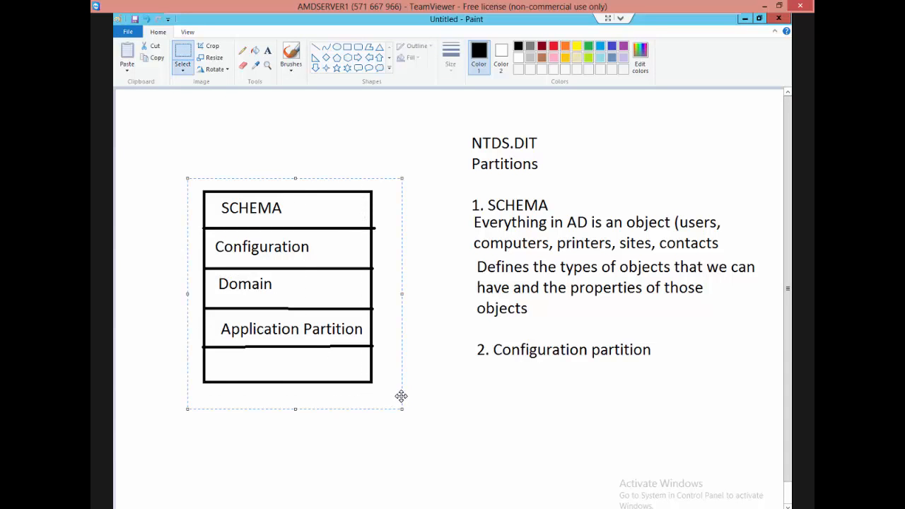
key(ctrl+c)
Open a second Paint window, maximize it and enlarge the blank canvas to fill the drawing area.
right_click(280, 507)
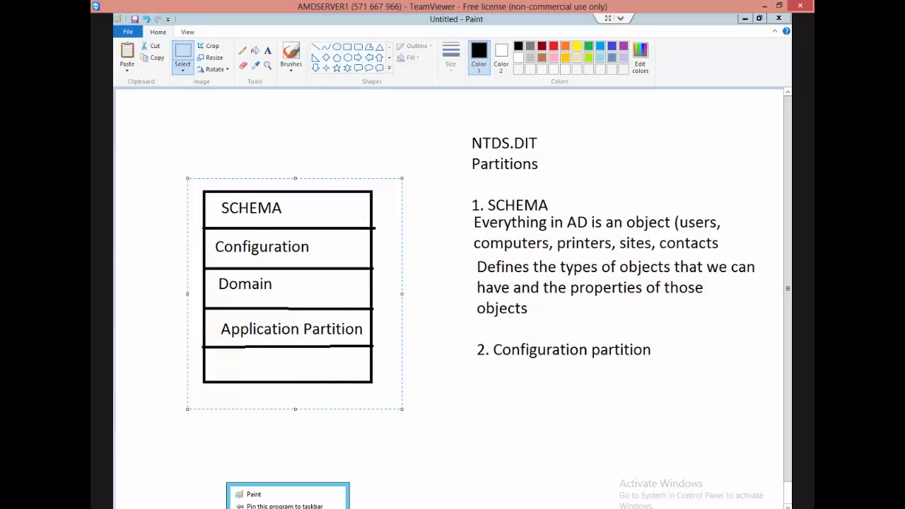
click(274, 495)
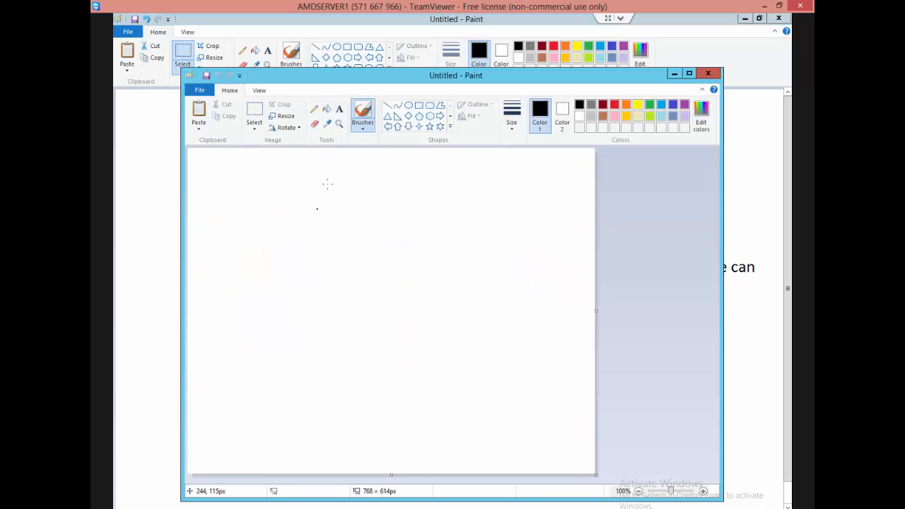
click(687, 76)
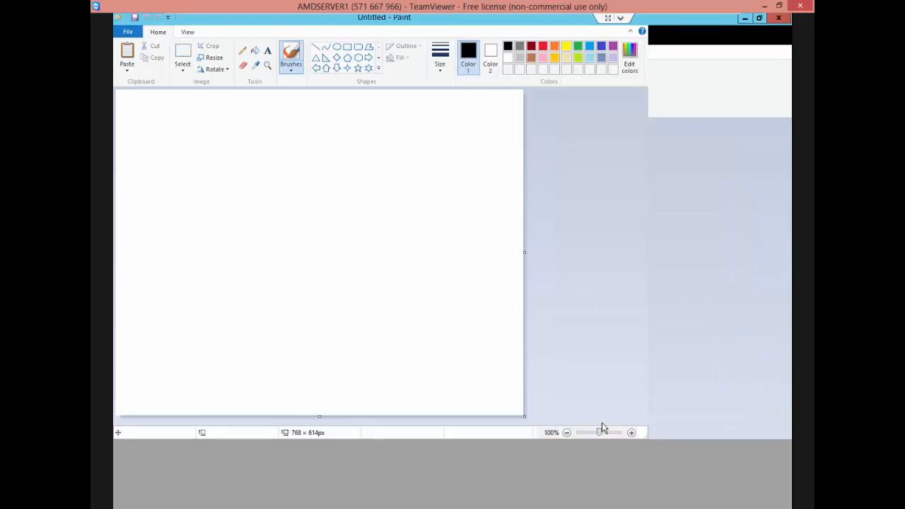
drag(523, 418, 790, 508)
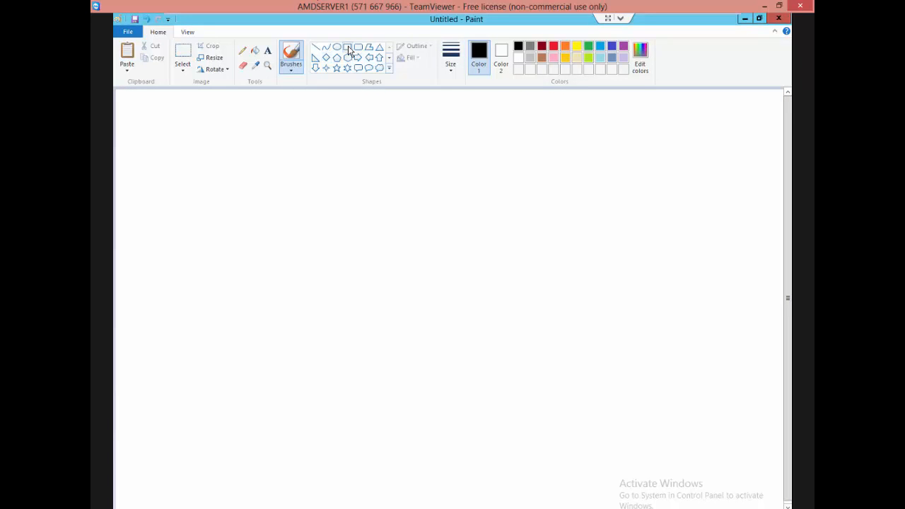
Draw a wide rectangle mid-canvas, paste the partition table, and shrink it to fit inside the rectangle.
click(349, 51)
drag(239, 221, 483, 359)
key(ctrl+v)
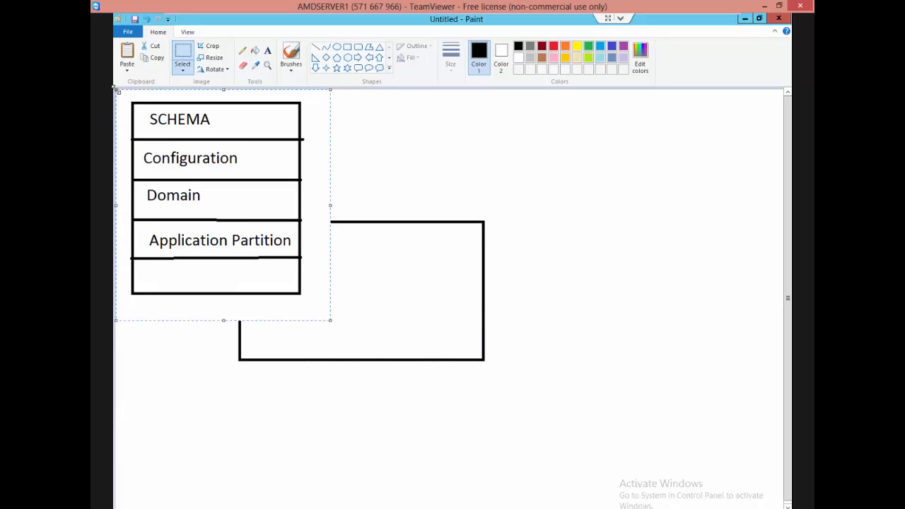
drag(116, 89, 243, 244)
drag(293, 276, 330, 290)
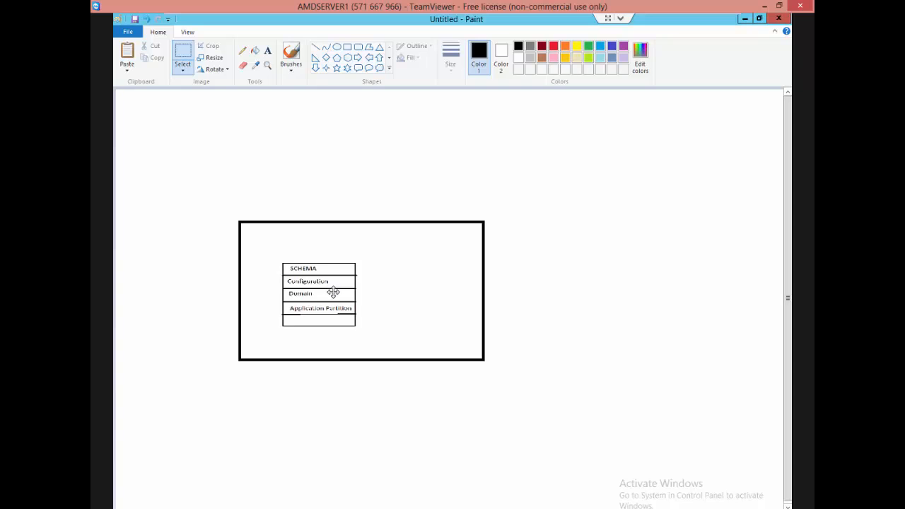
click(481, 319)
Draw two roughly square boxes, one above the other, to the right of the first rectangle.
click(347, 47)
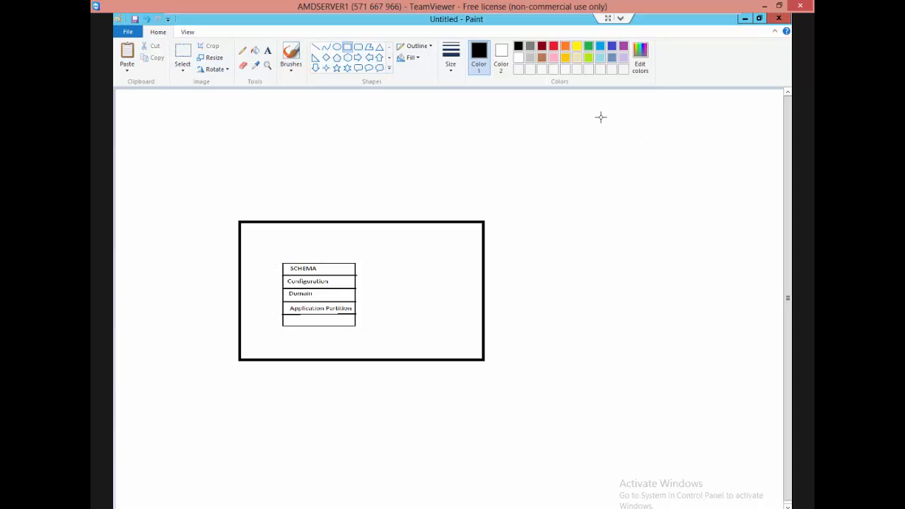
mouse_move(592, 114)
mouse_down()
mouse_move(632, 182)
mouse_move(725, 244)
mouse_move(718, 237)
mouse_up()
drag(753, 284, 758, 286)
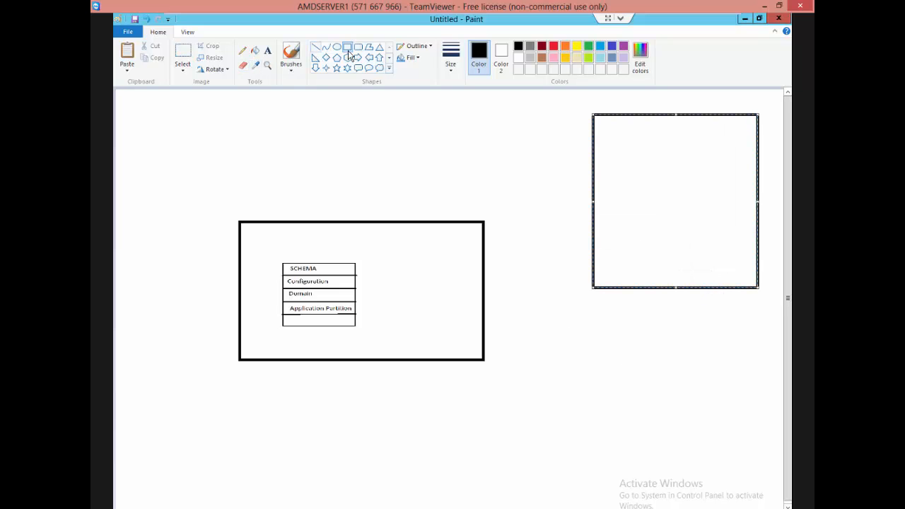
drag(584, 325, 618, 357)
drag(687, 433, 741, 483)
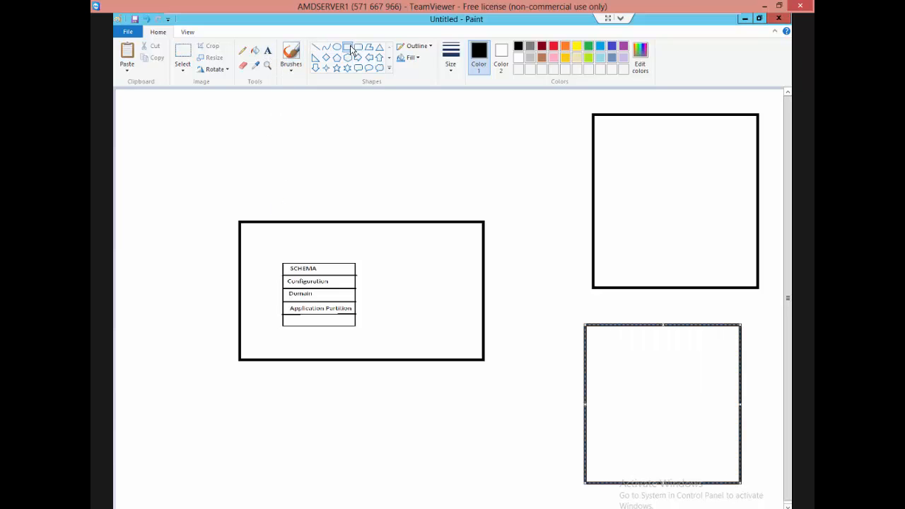
Copy the small partition table from the first rectangle and place one copy inside each of the two square boxes.
click(183, 53)
drag(276, 257, 374, 336)
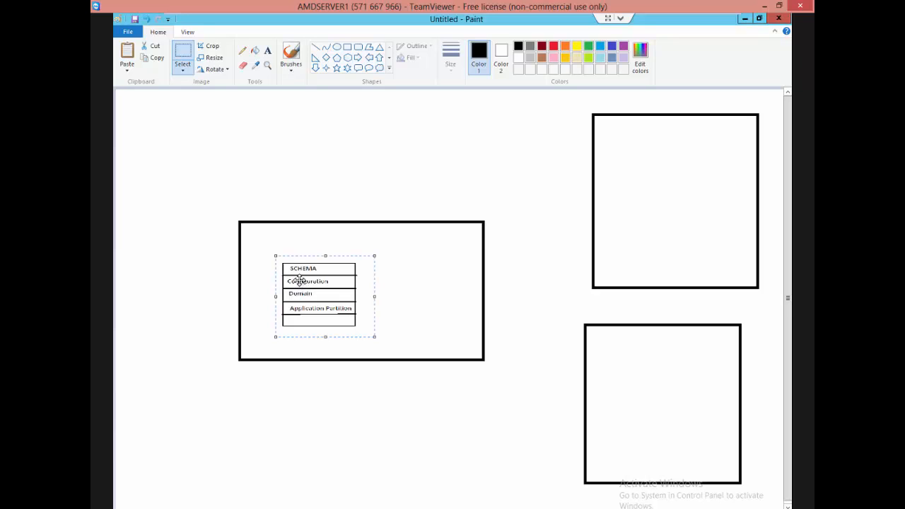
drag(305, 279, 325, 280)
key(ctrl+v)
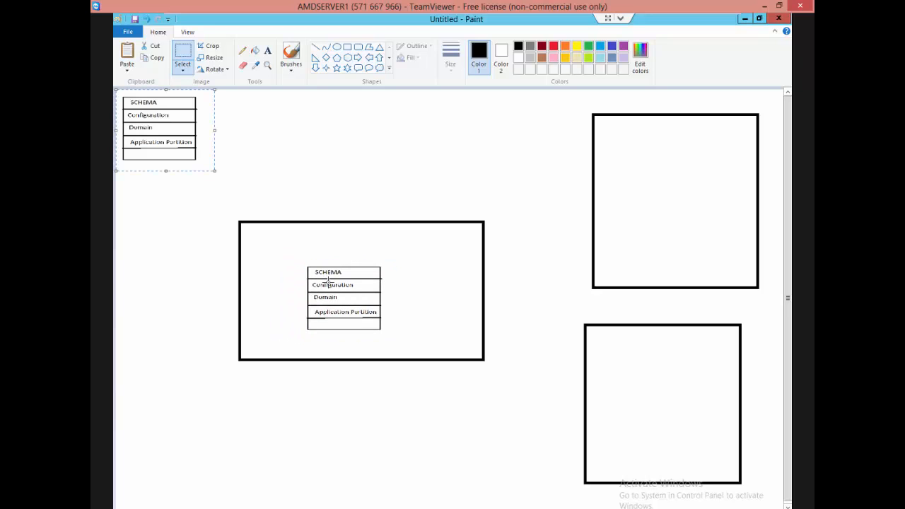
drag(160, 132, 654, 413)
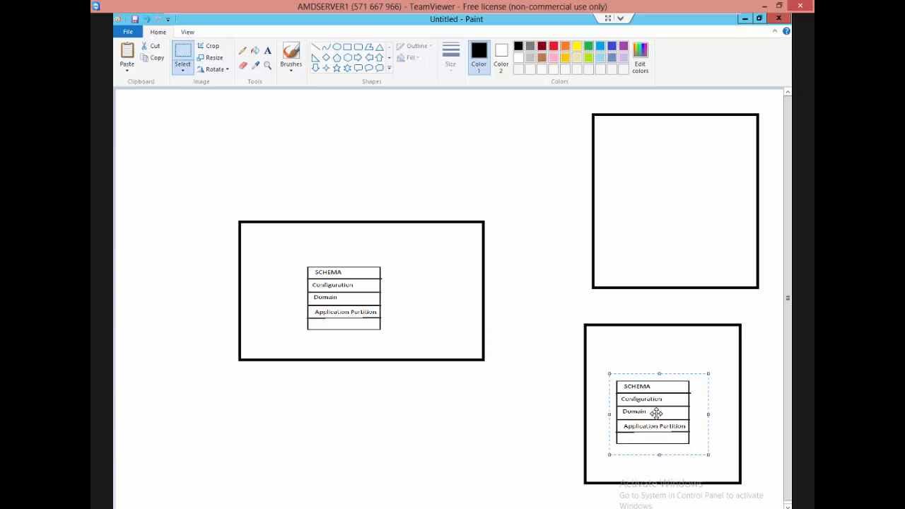
key(ctrl+v)
drag(135, 122, 660, 176)
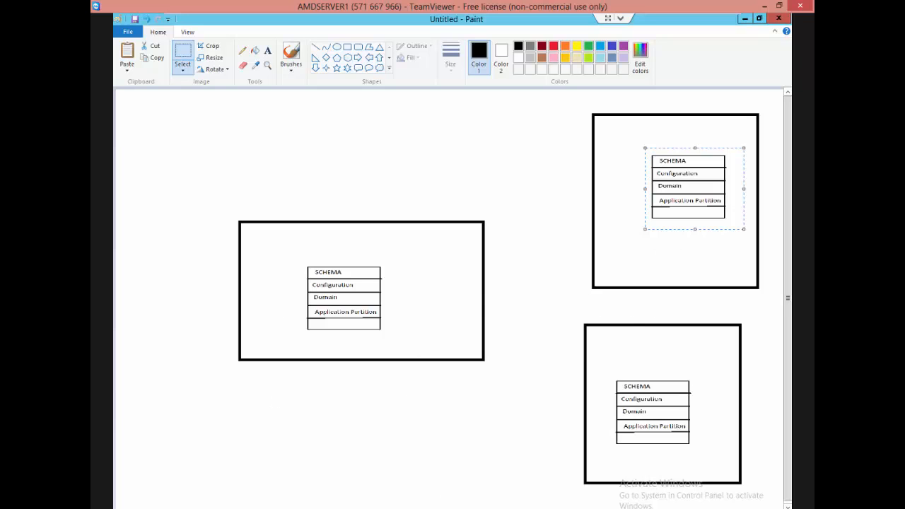
Cross out the first rectangle and its partition table with two long diagonal lines.
mouse_move(306, 499)
click(315, 46)
drag(480, 147, 227, 368)
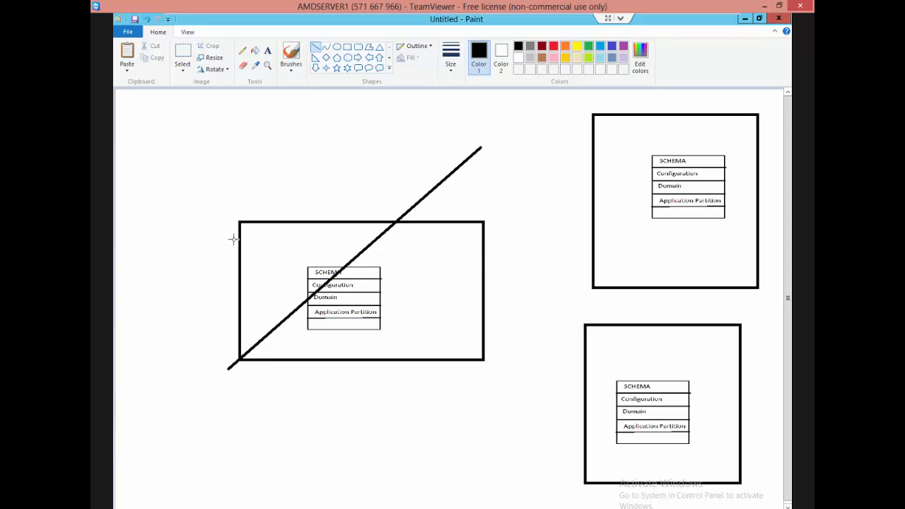
drag(209, 173, 481, 404)
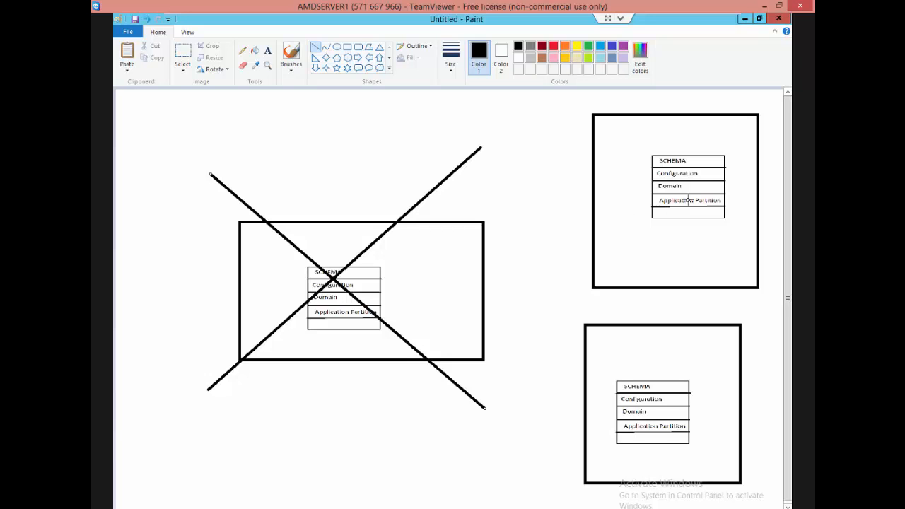
Minimize the new drawing, return to ADSI Edit, and inspect the site, subnet and inter-site transport entries under CN=Sites.
click(744, 21)
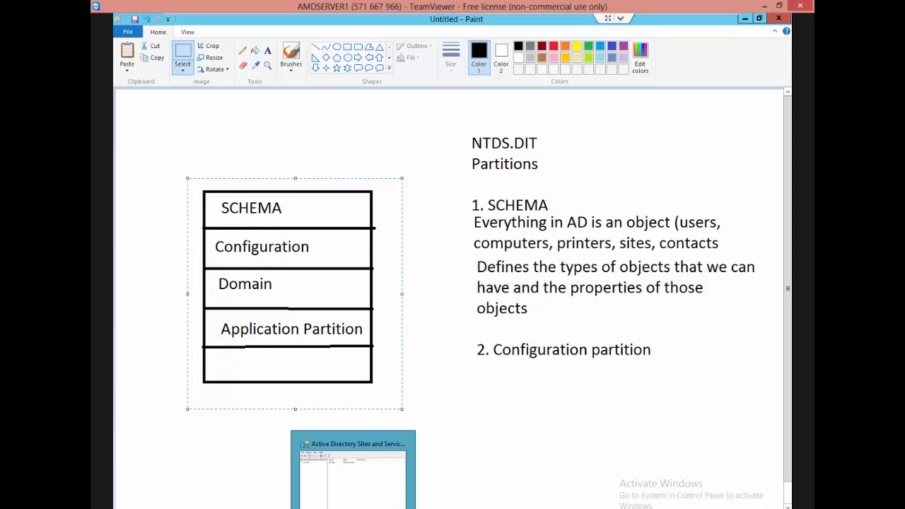
click(252, 507)
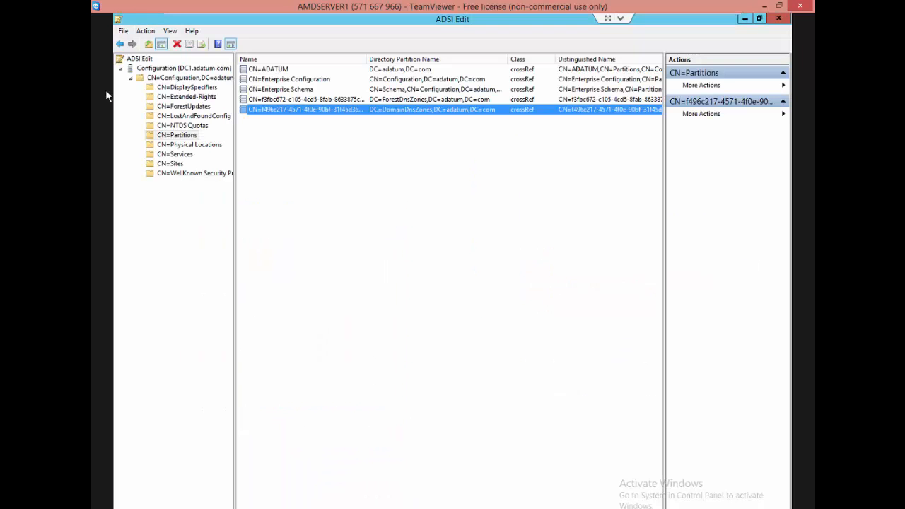
click(176, 163)
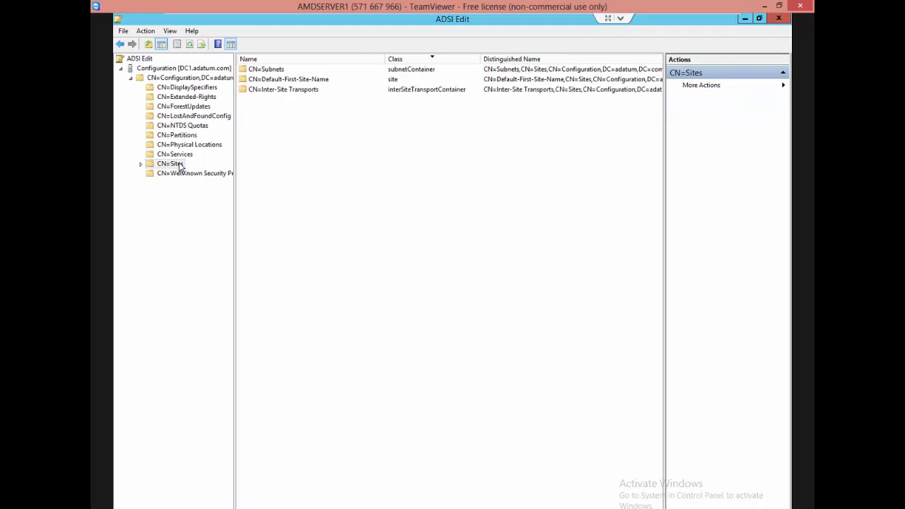
click(275, 79)
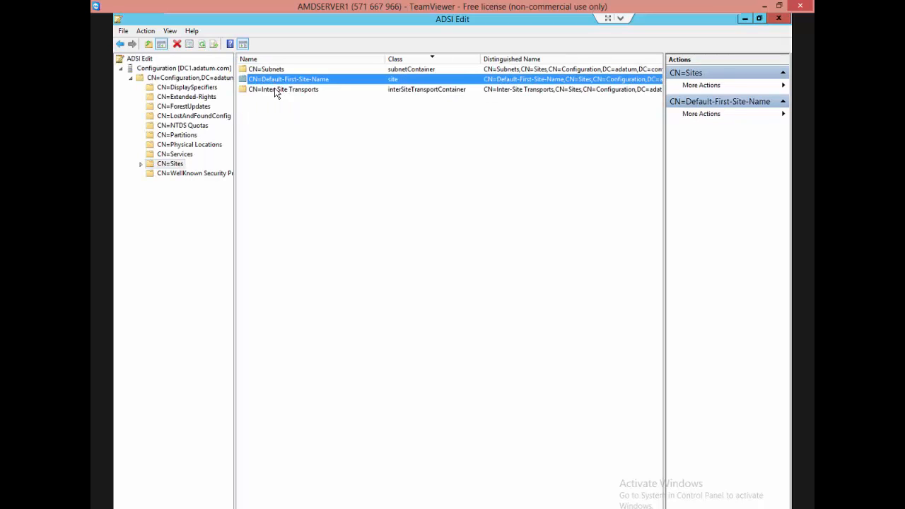
click(271, 69)
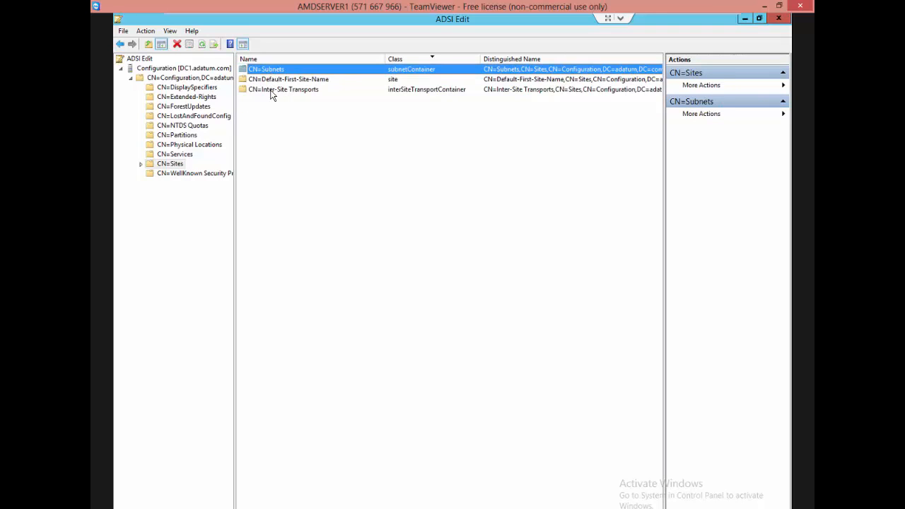
click(271, 92)
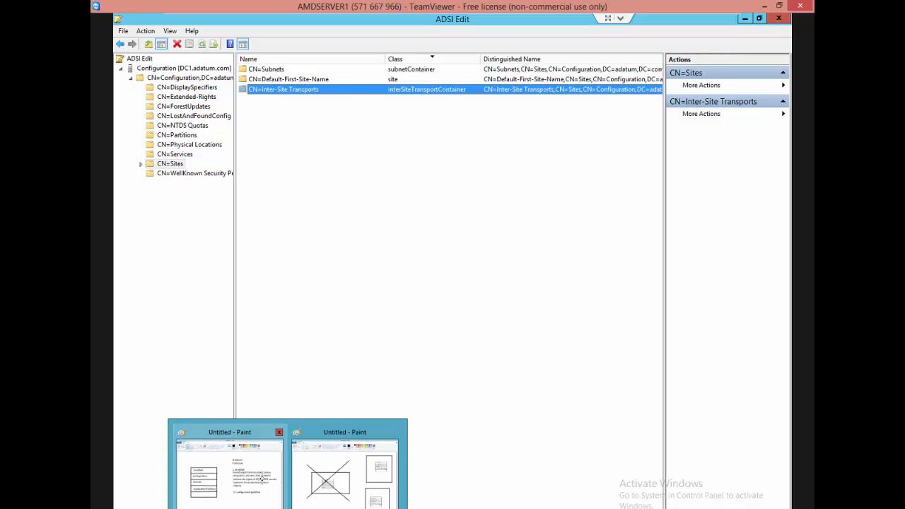
Review the partition table drawing in Paint, then return to ADSI Edit and collapse the Configuration connection.
click(263, 485)
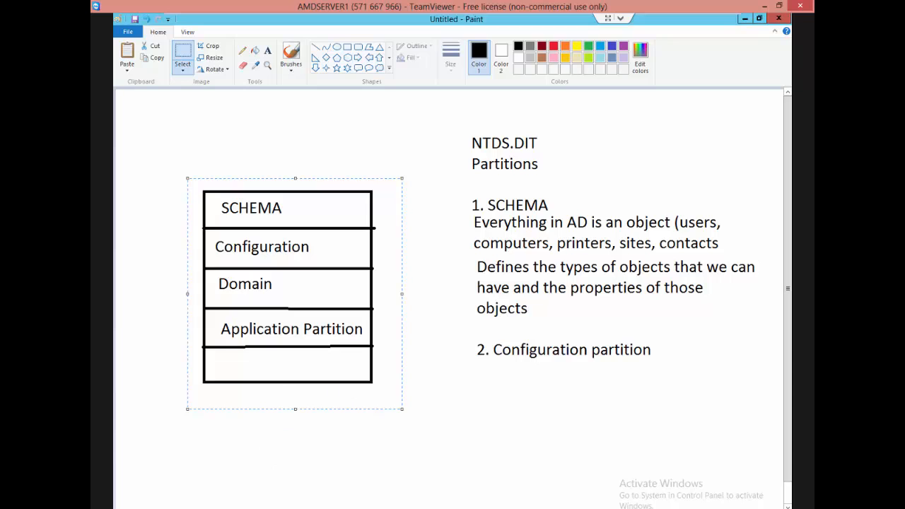
mouse_move(386, 507)
mouse_move(353, 507)
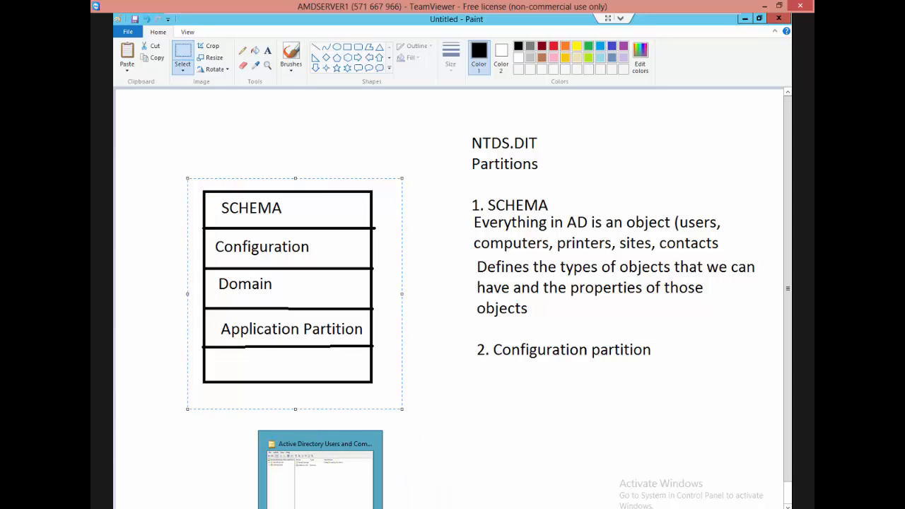
click(233, 508)
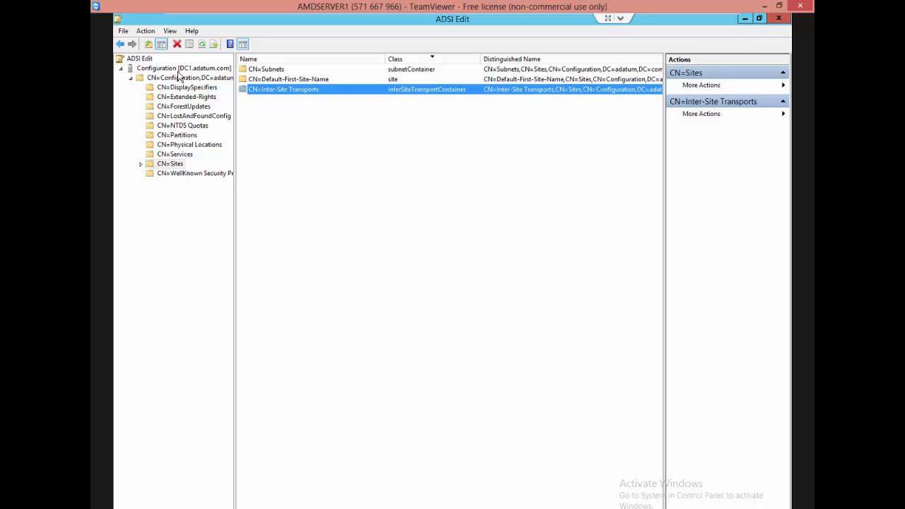
double_click(178, 71)
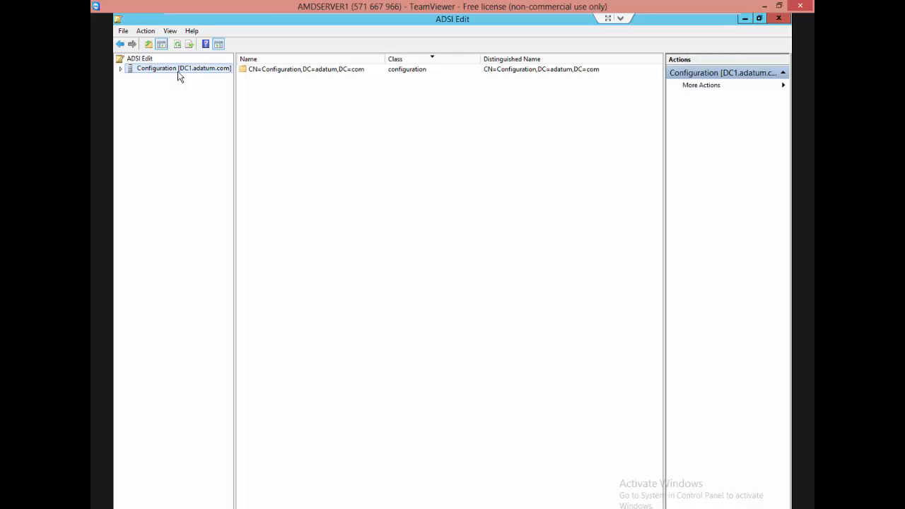
Remove the Configuration connection from ADSI Edit and confirm the removal.
right_click(178, 76)
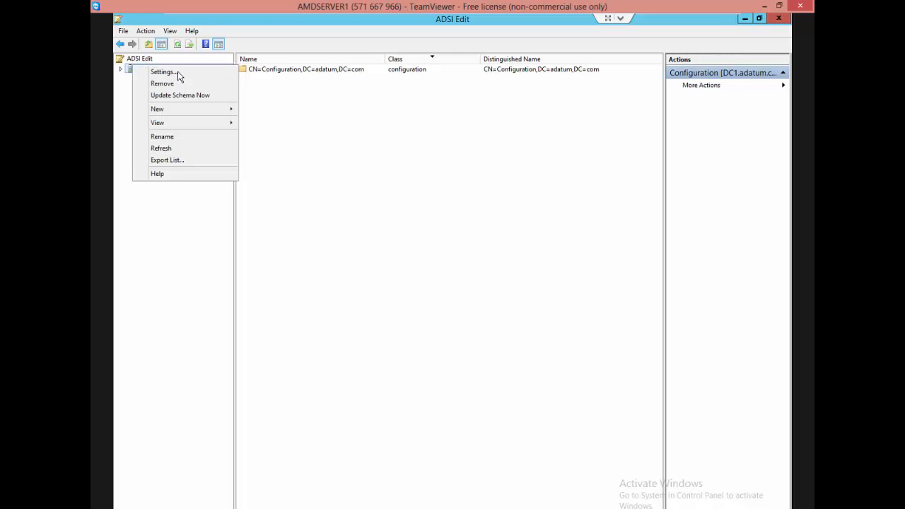
key(Down)
key(Down)
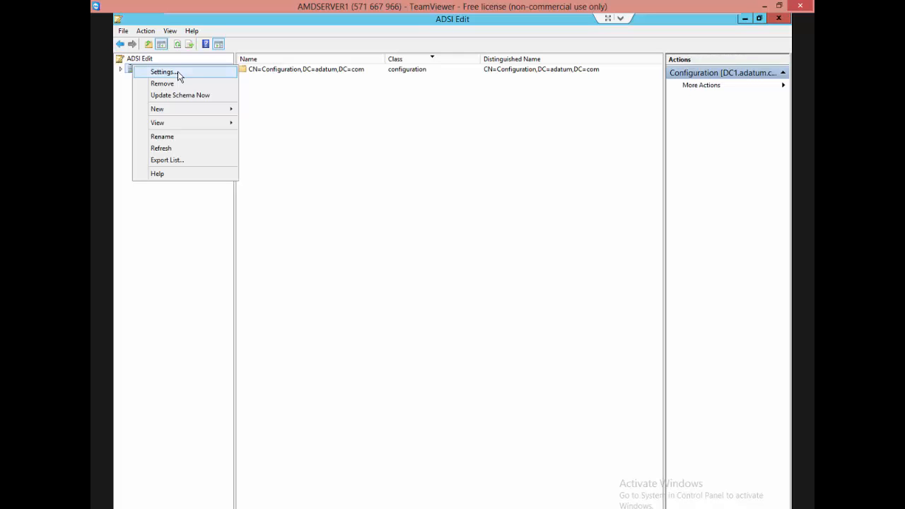
key(Return)
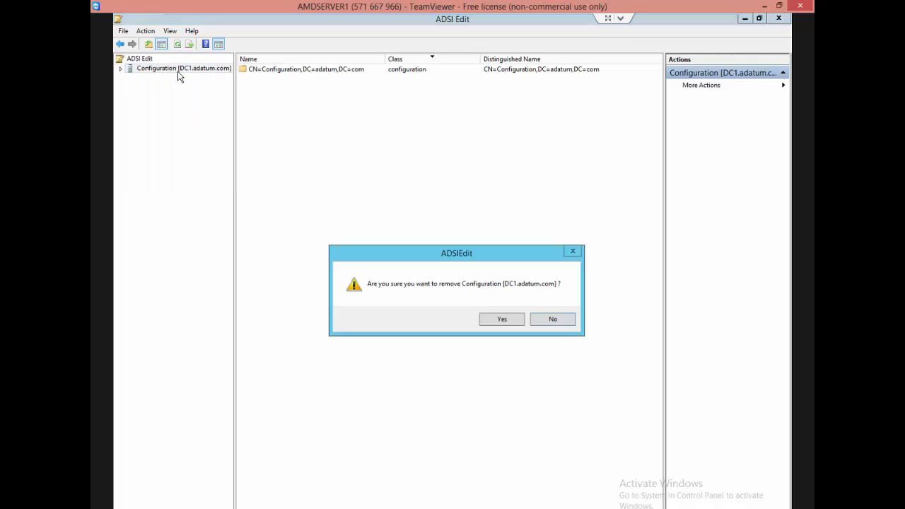
key(Return)
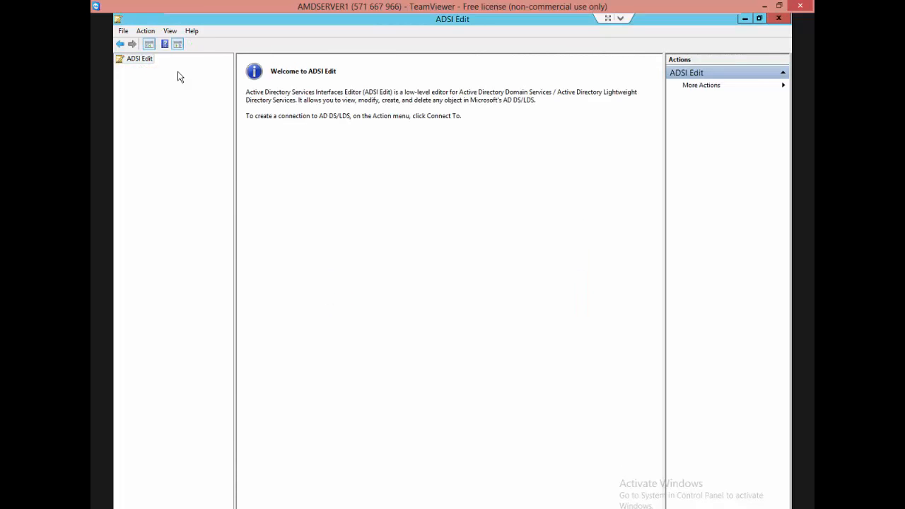
Connect ADSI Edit to the well known Default naming context on the default server.
key(shift+F10)
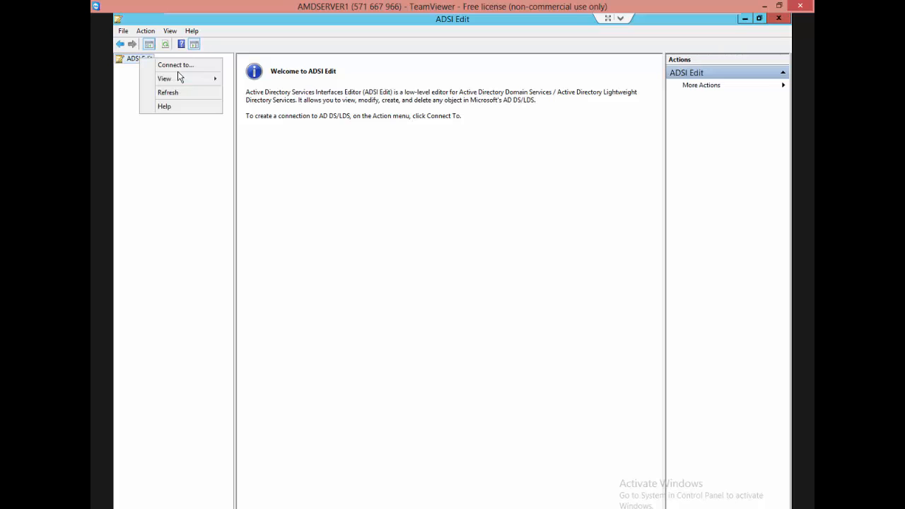
key(Down)
key(Return)
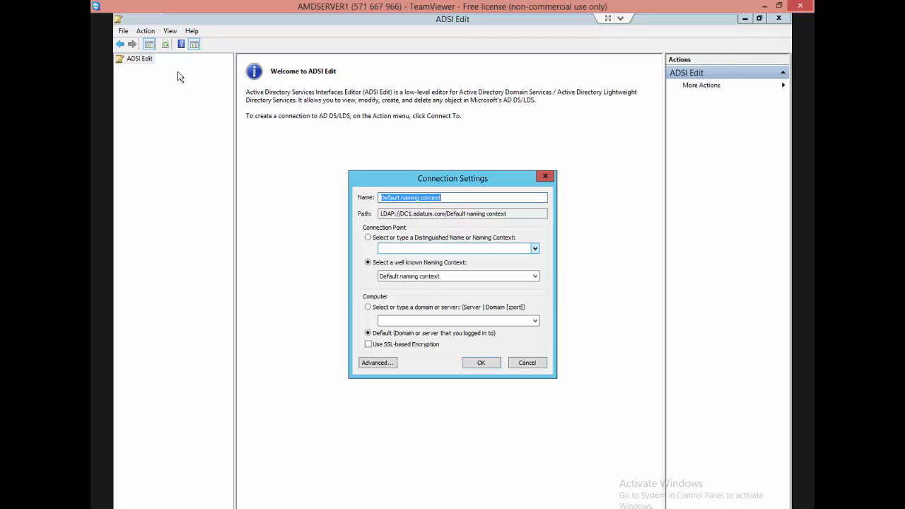
click(460, 276)
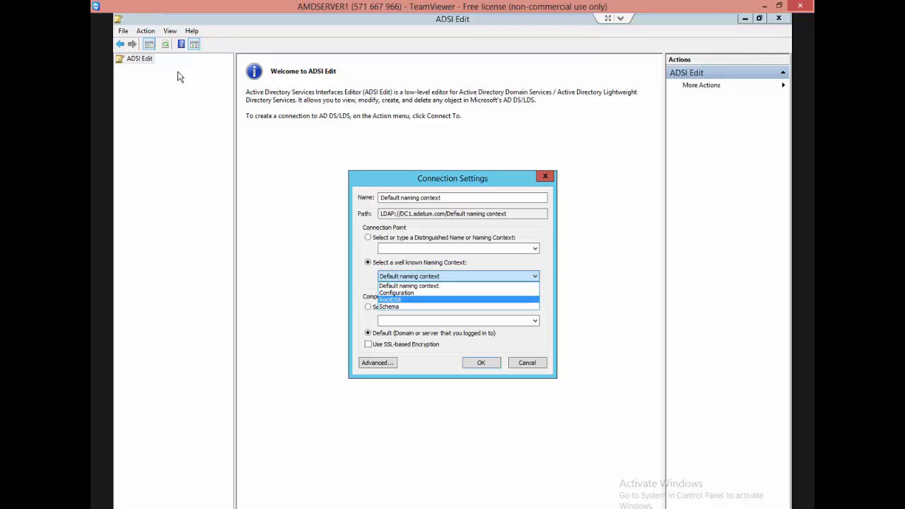
key(Escape)
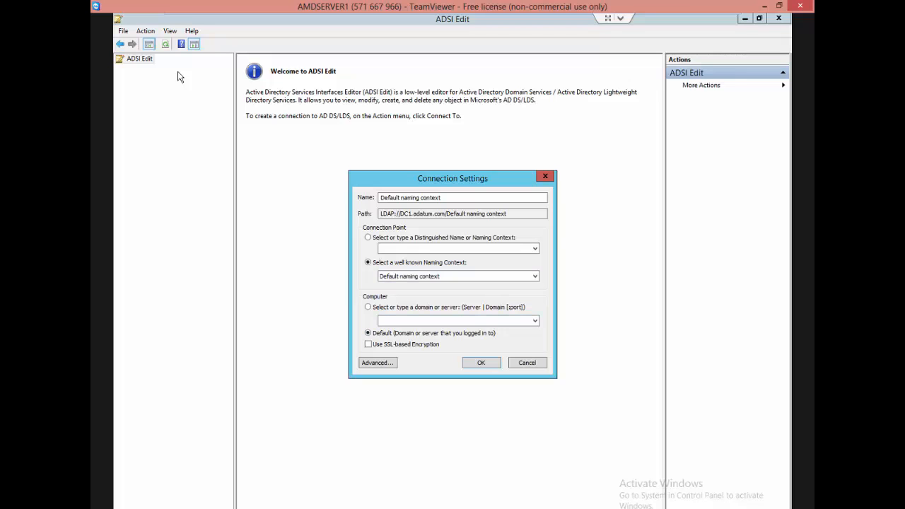
key(Return)
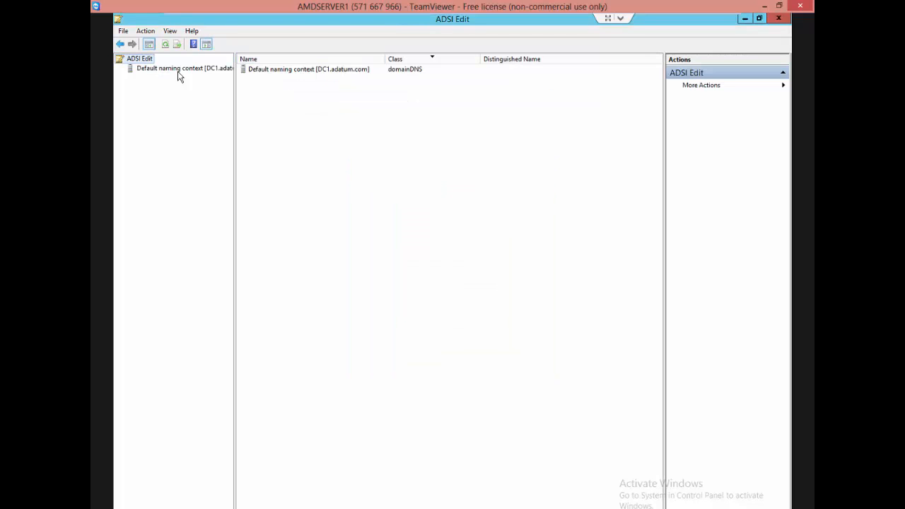
Expand DC=adatum,DC=com under the Default naming context to view the objects in CN=Users, and return to the partition drawing in Paint.
click(178, 74)
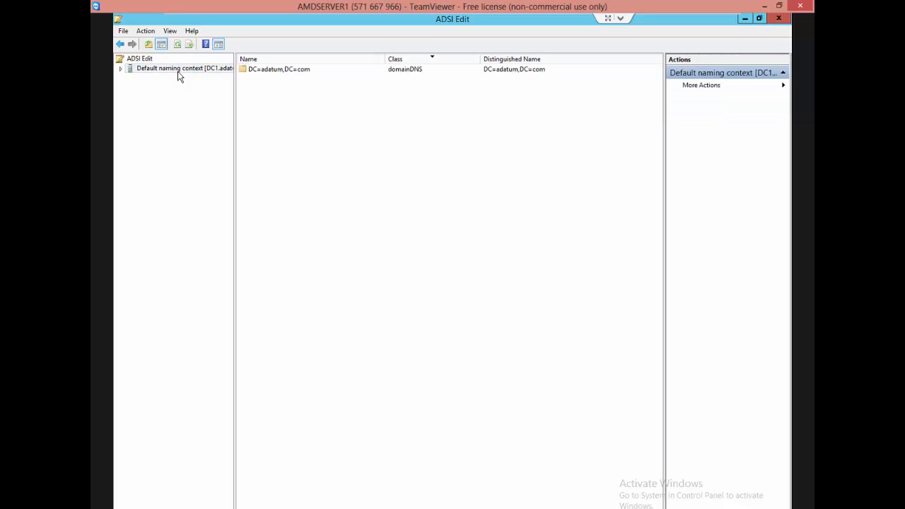
key(Tab)
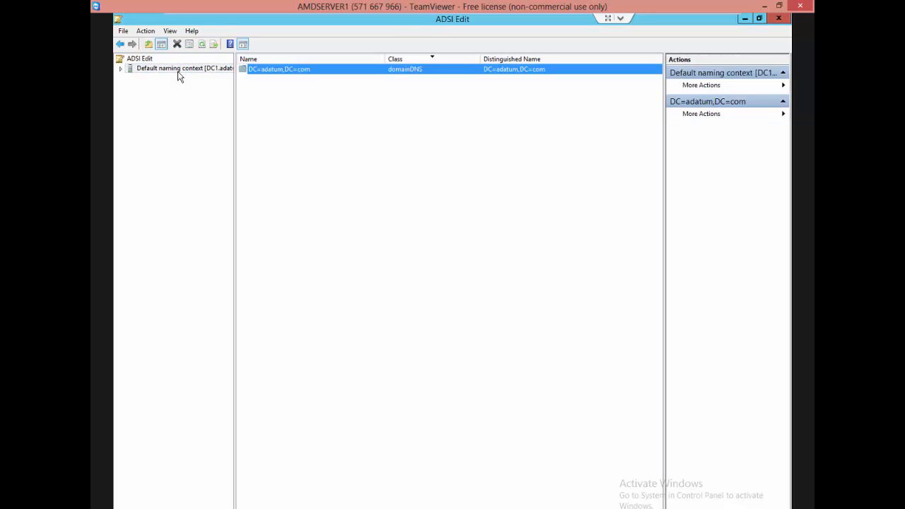
key(Return)
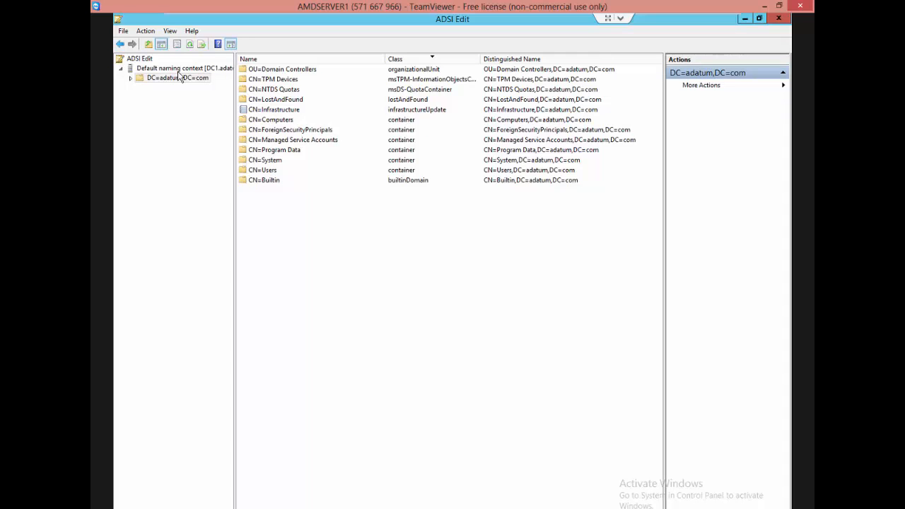
double_click(179, 76)
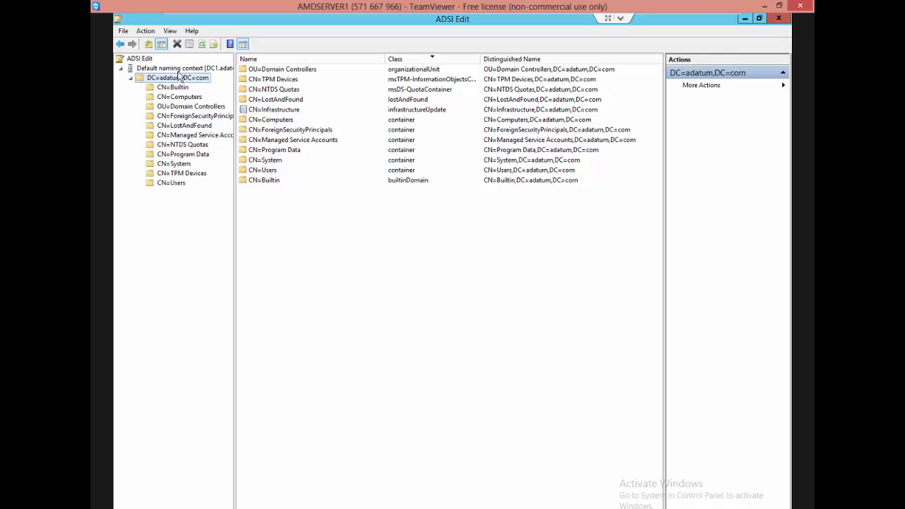
key(End)
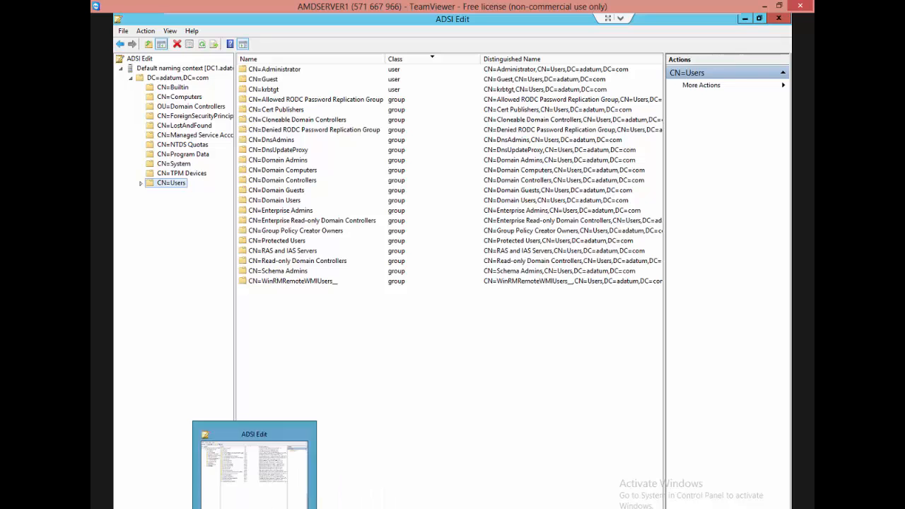
mouse_move(287, 507)
click(254, 495)
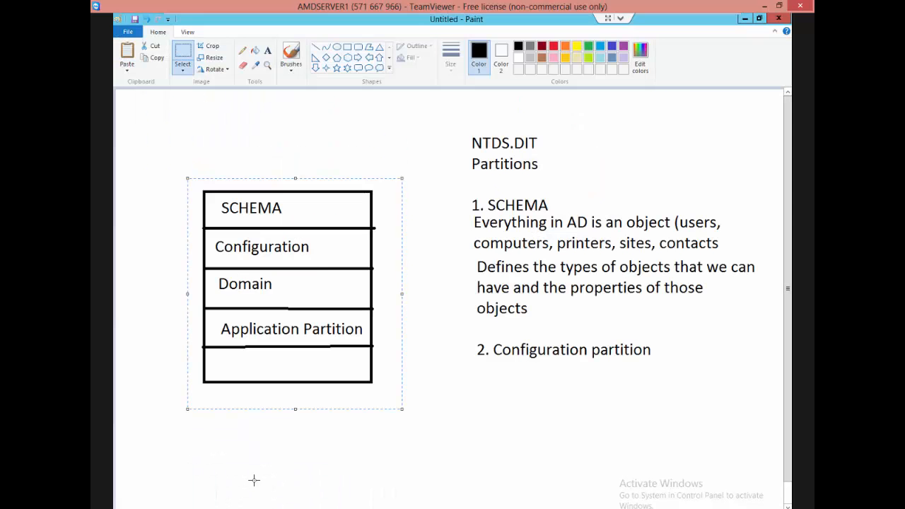
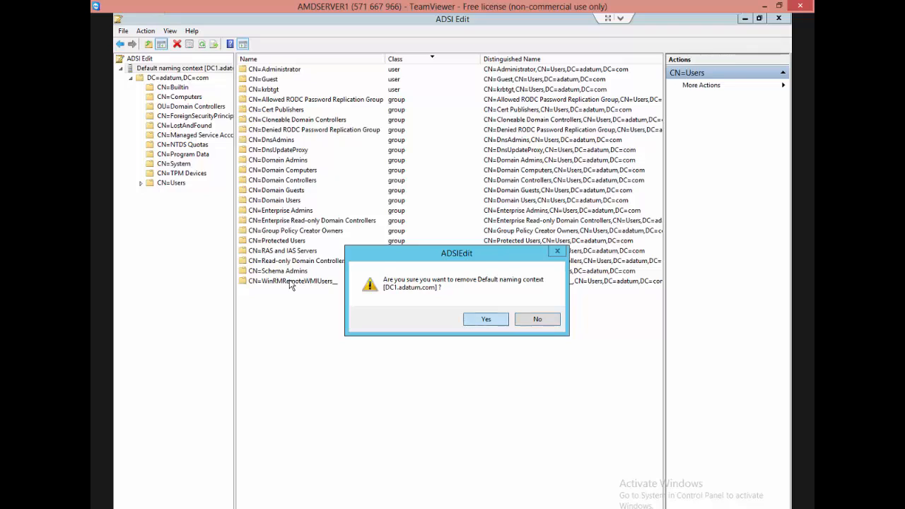
Confirm removing the Default naming context connection and connect ADSI Edit to the well known RootDSE naming context on the default server.
key(Return)
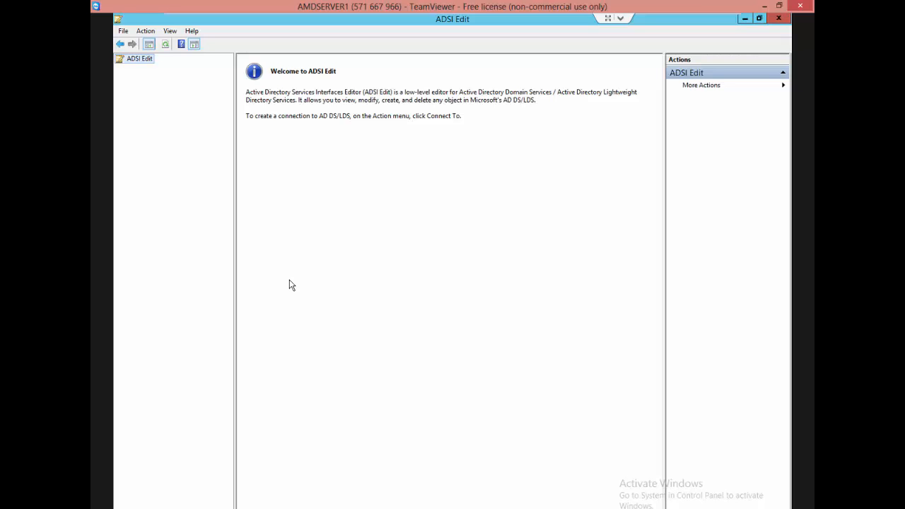
right_click(129, 59)
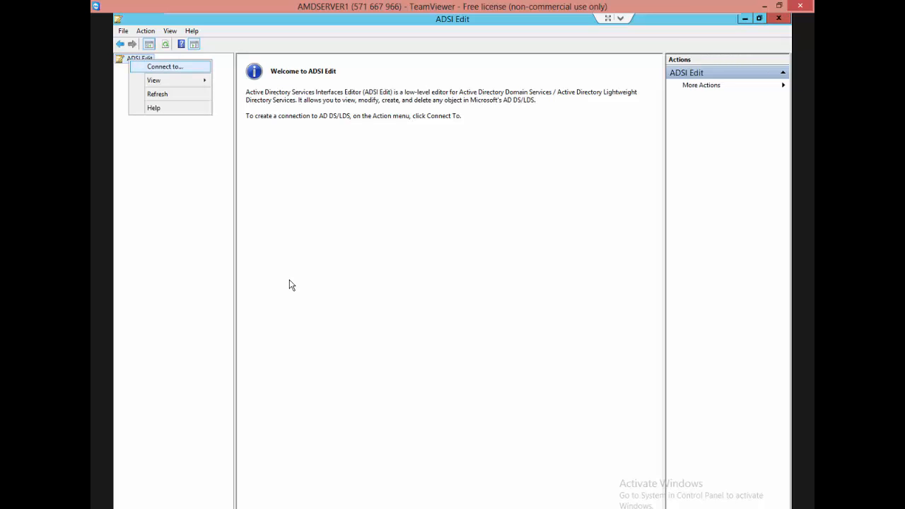
click(165, 66)
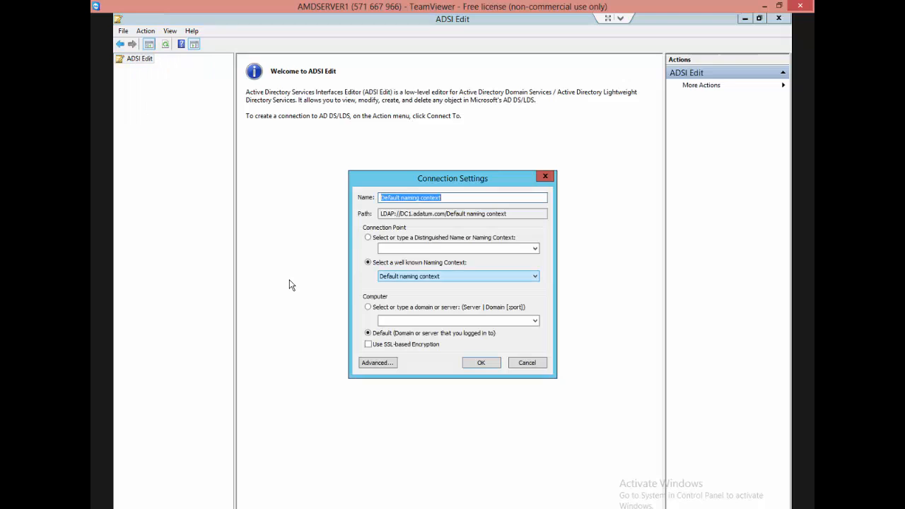
click(458, 276)
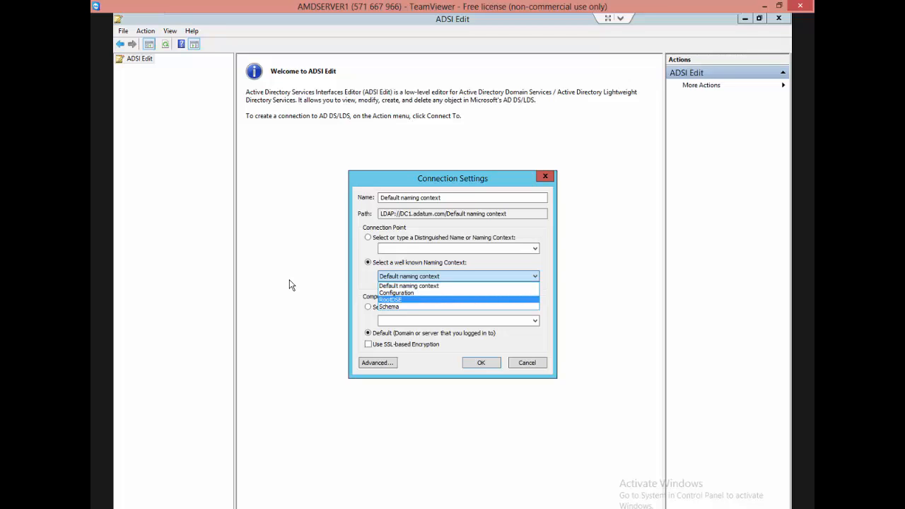
click(458, 300)
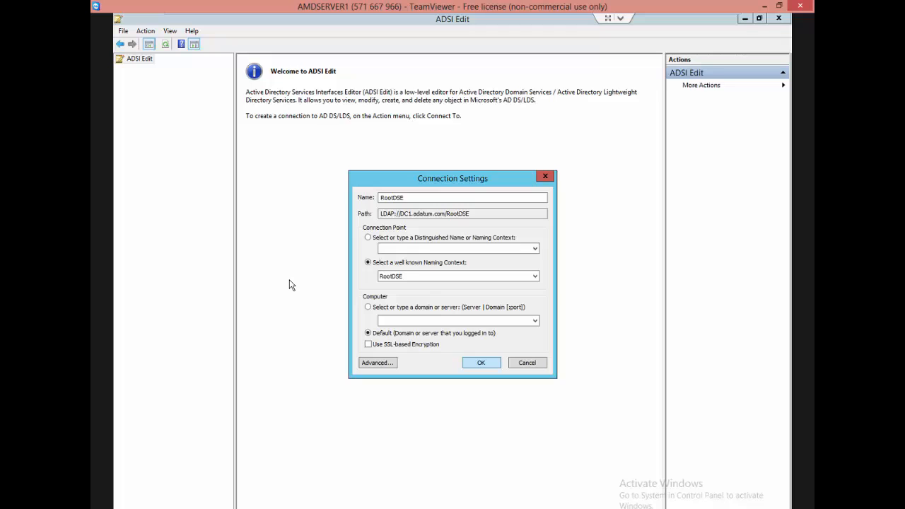
key(Return)
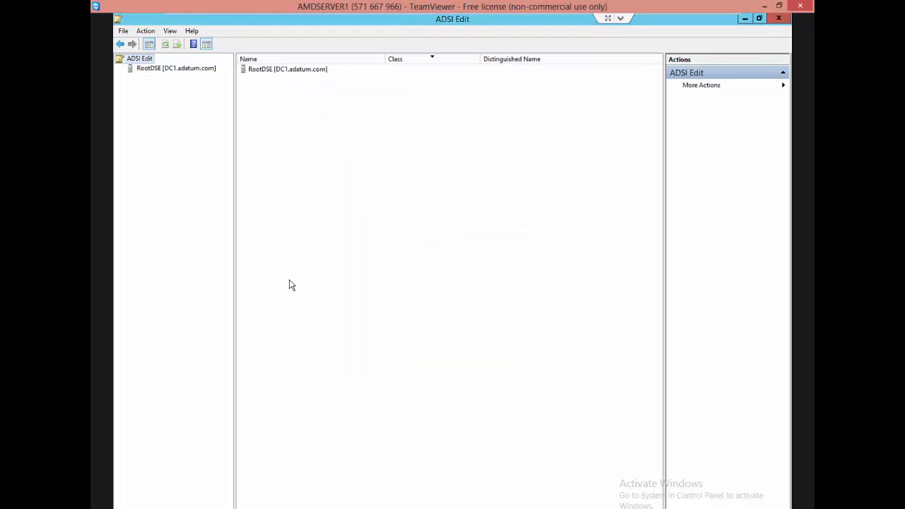
Expand the RootDSE connection and view the contents of its RootDSE folder.
key(Down)
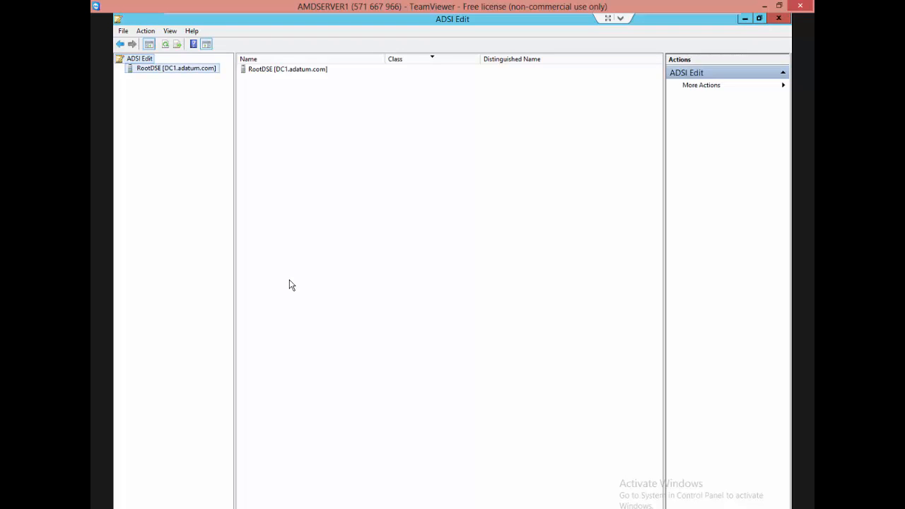
key(Right)
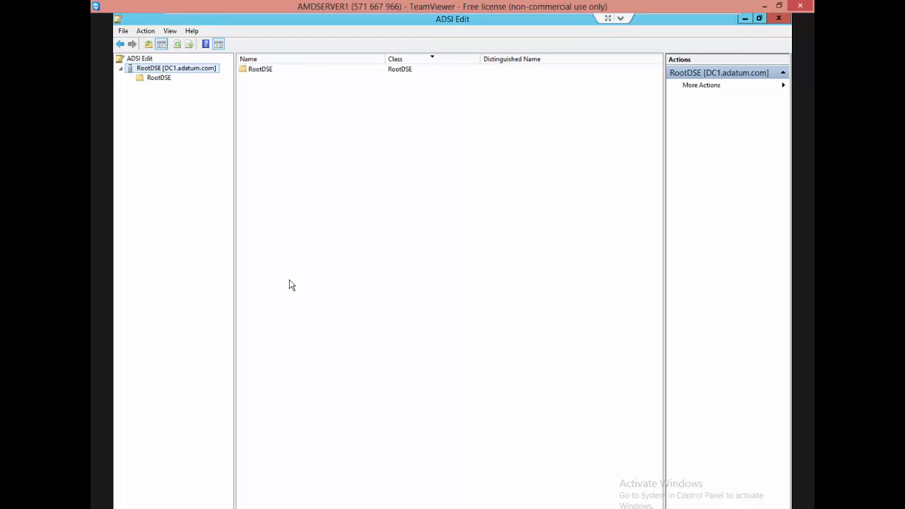
key(Down)
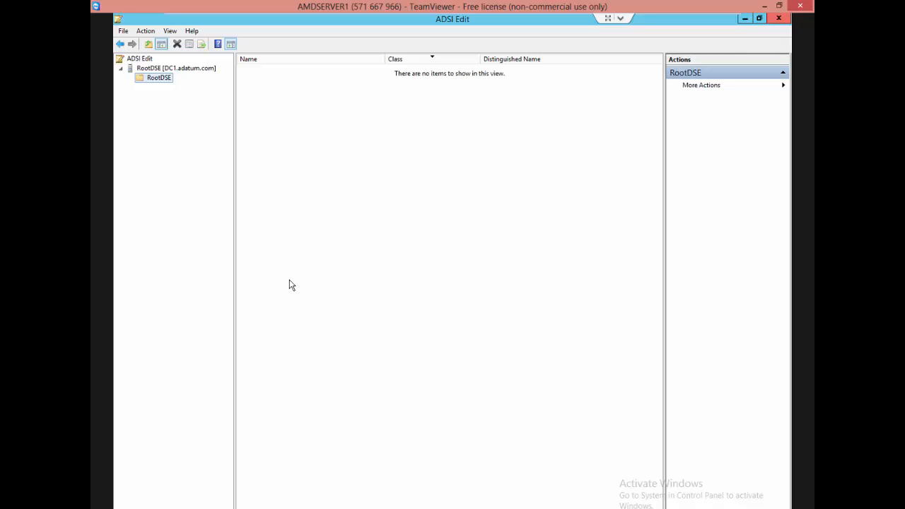
Remove the RootDSE connection from ADSI Edit and confirm the removal.
right_click(160, 69)
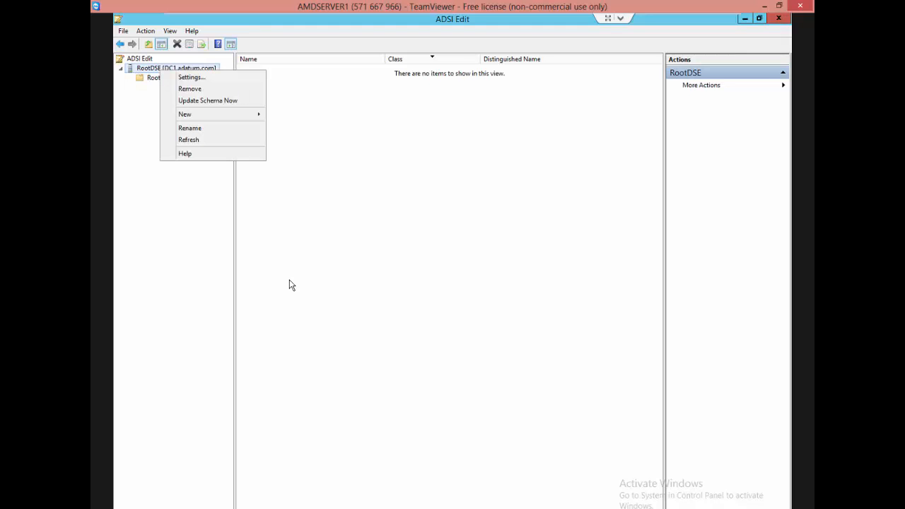
click(190, 88)
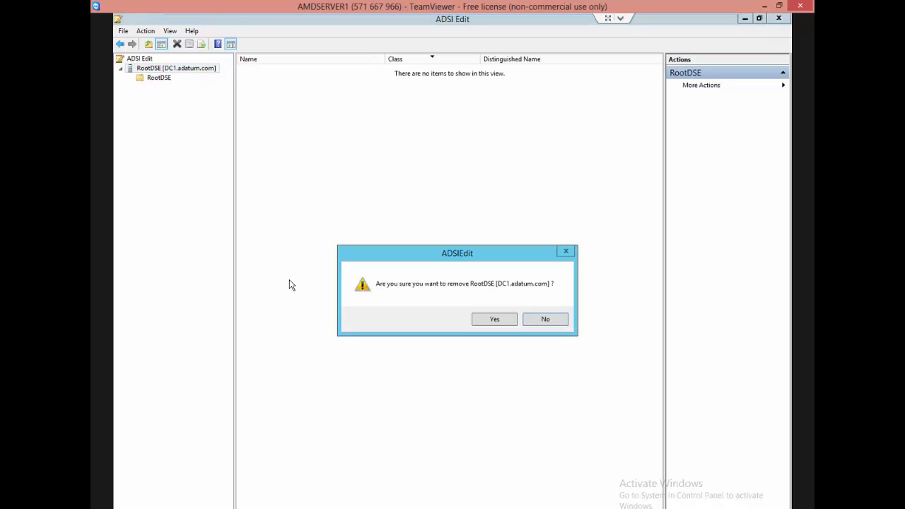
key(Return)
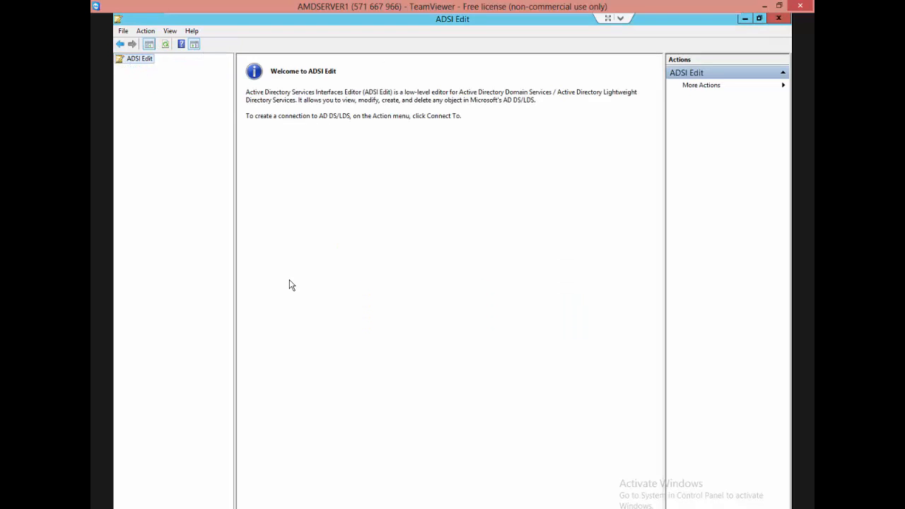
Connect to the Default naming context with the domain or server option selected and left blank, and view the containers under DC=adatum,DC=com.
right_click(142, 59)
click(180, 68)
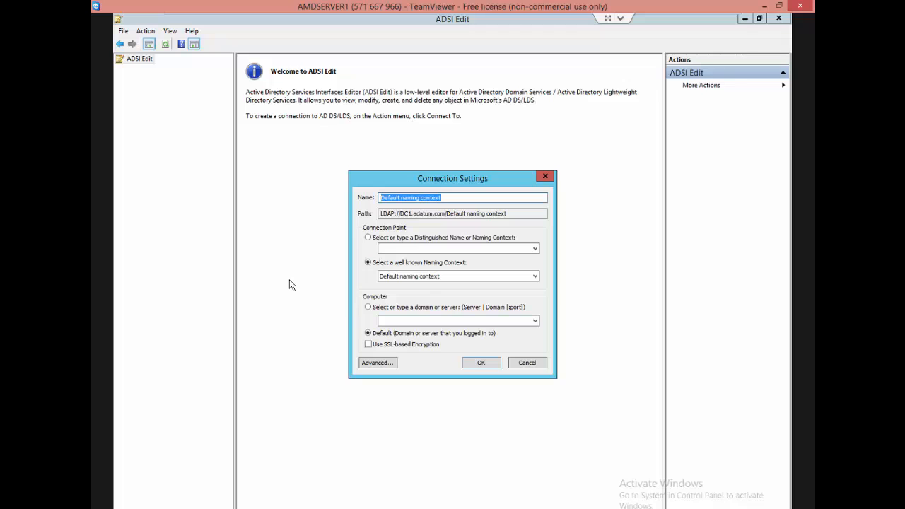
key(Tab)
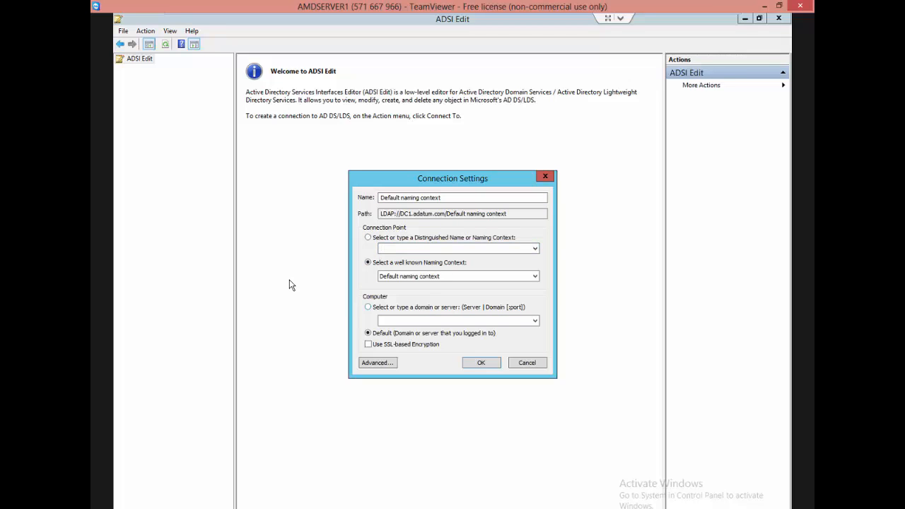
key(Up)
key(Tab)
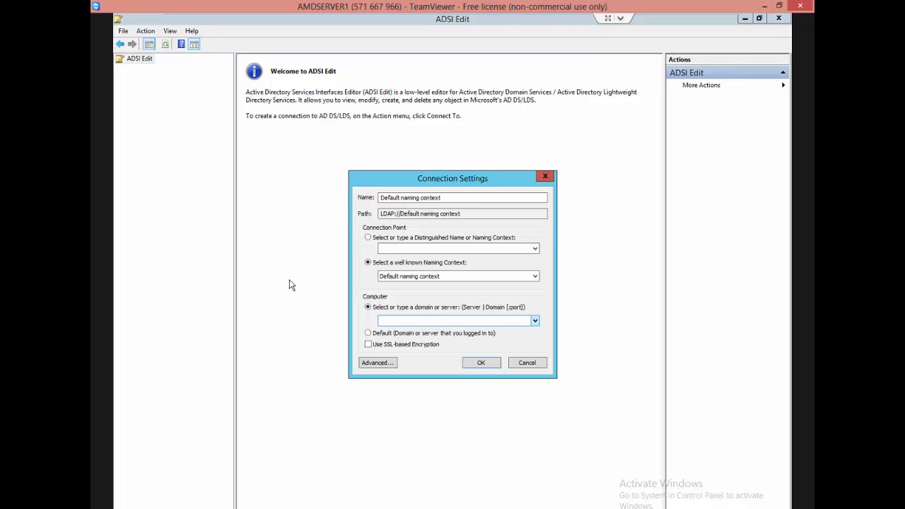
key(alt+Down)
key(Escape)
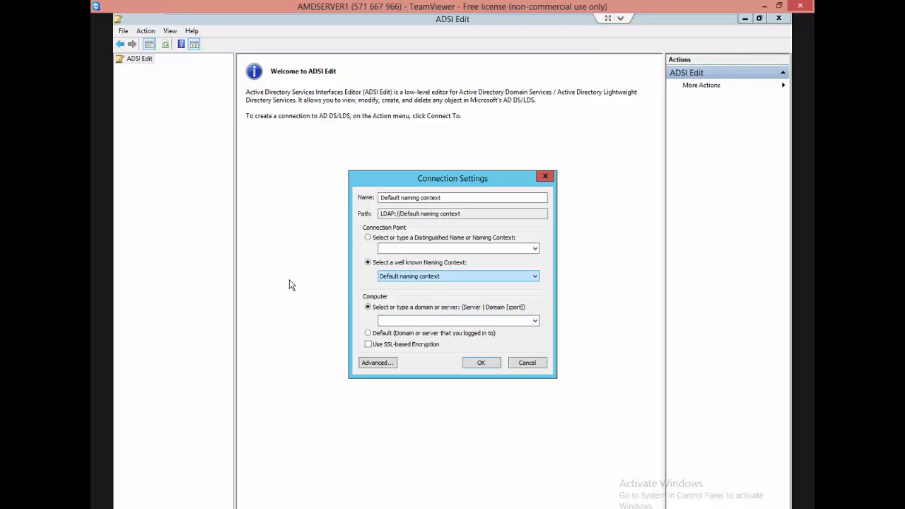
click(535, 276)
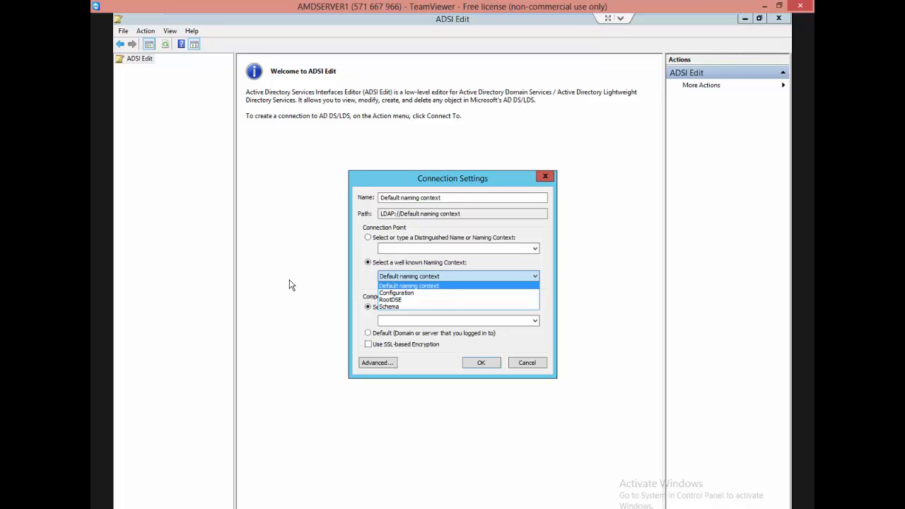
click(289, 285)
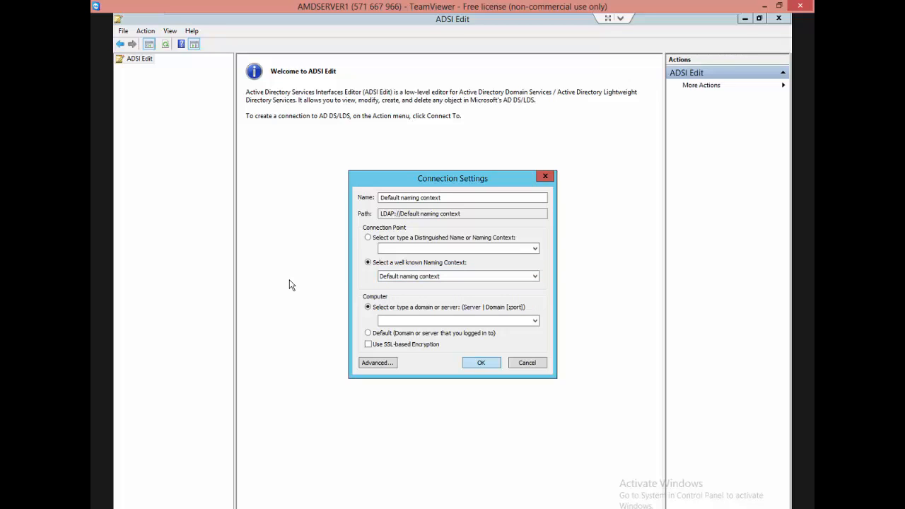
key(Return)
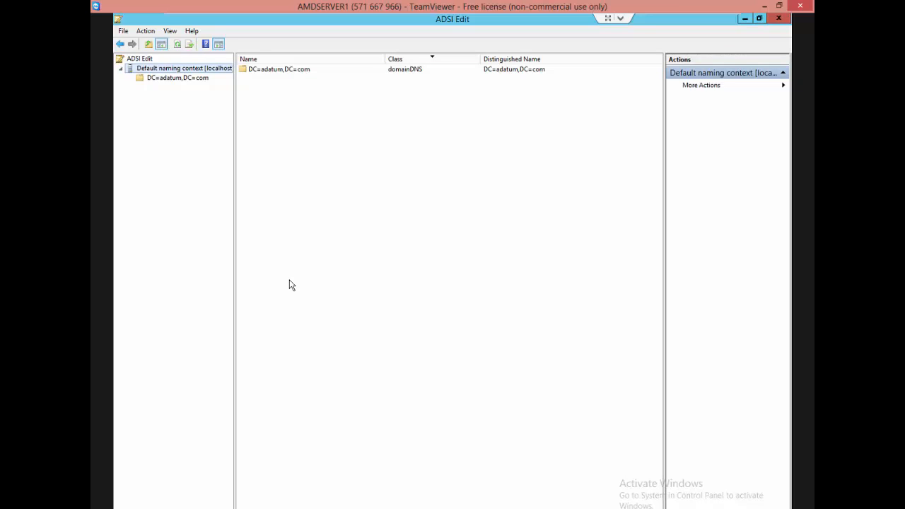
key(Down)
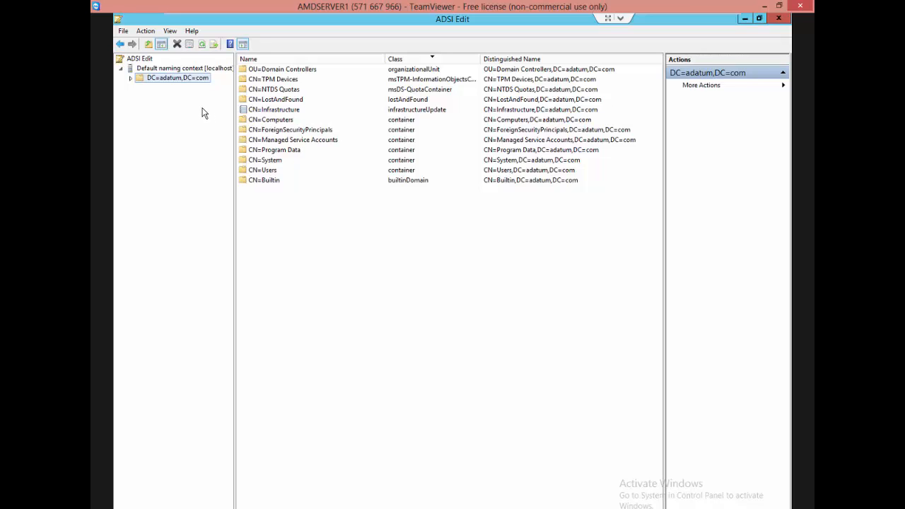
Remove the localhost Default naming context connection and confirm the removal.
click(173, 69)
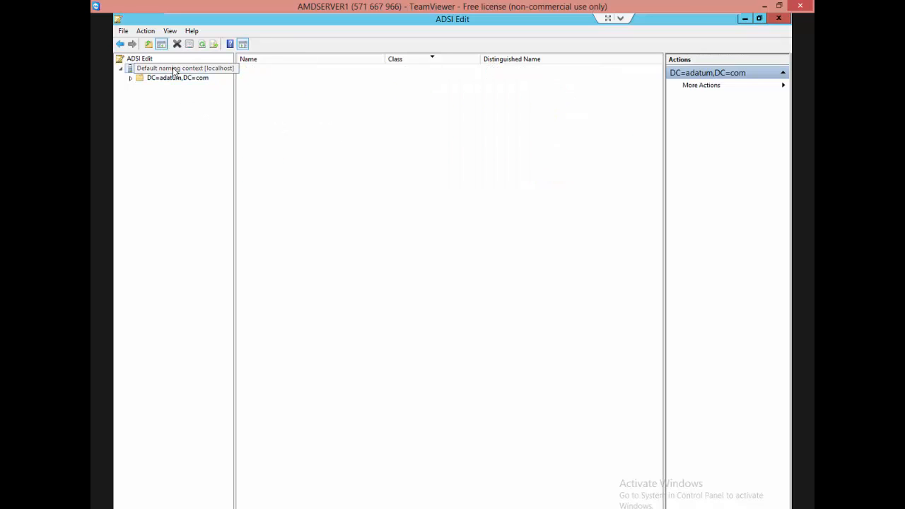
right_click(173, 70)
click(200, 86)
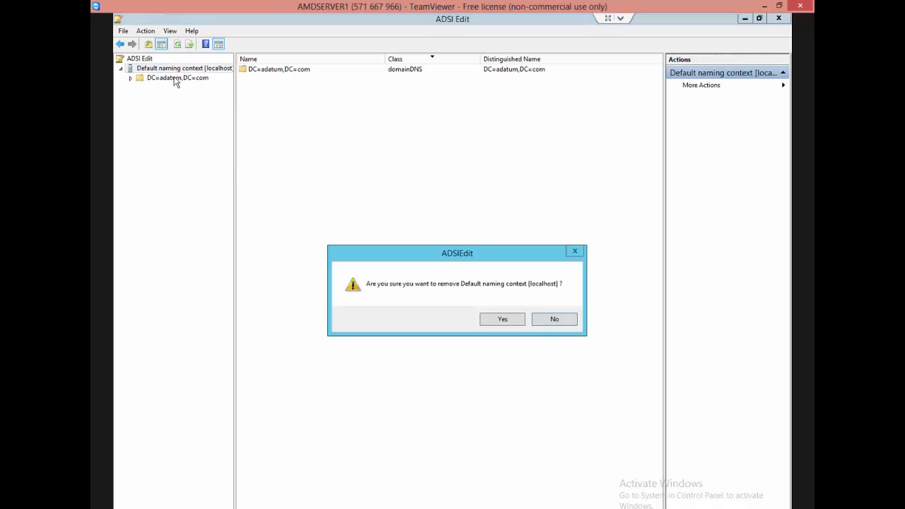
click(501, 319)
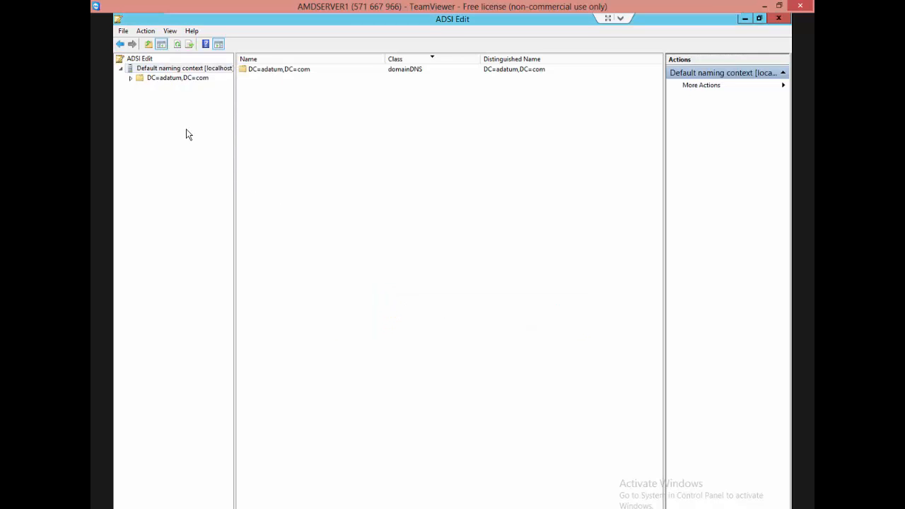
Connect ADSI Edit to the well known Configuration naming context on the default server.
right_click(150, 60)
click(189, 65)
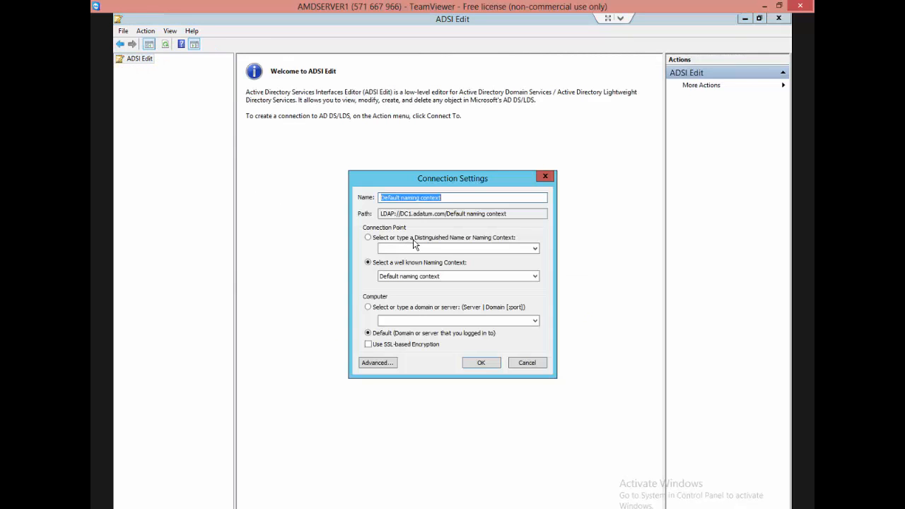
click(432, 277)
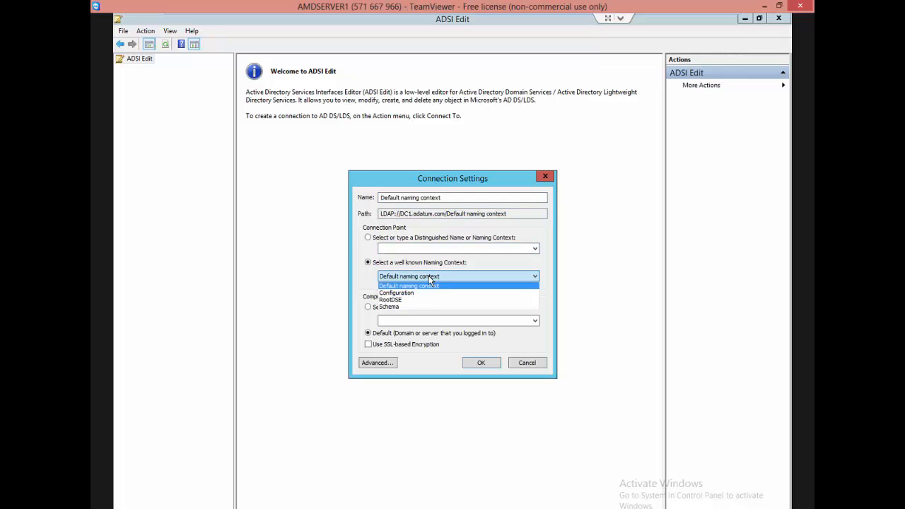
click(417, 293)
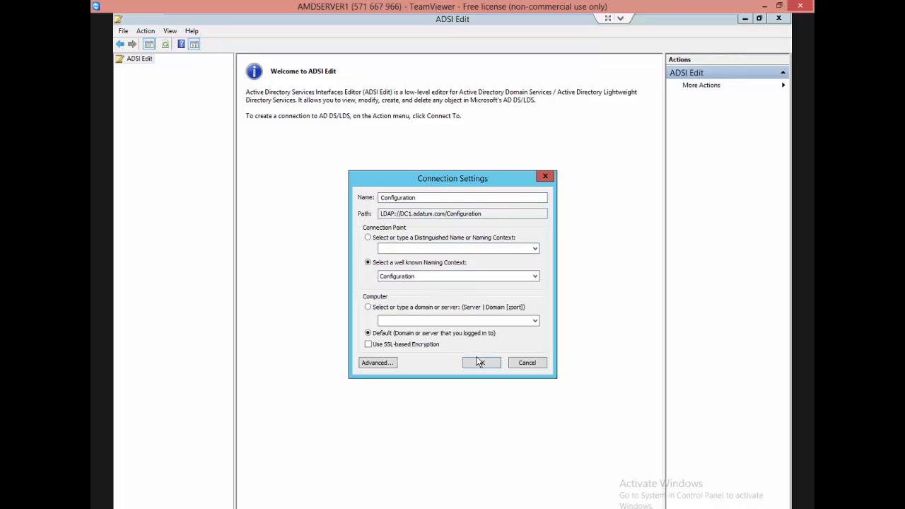
click(479, 363)
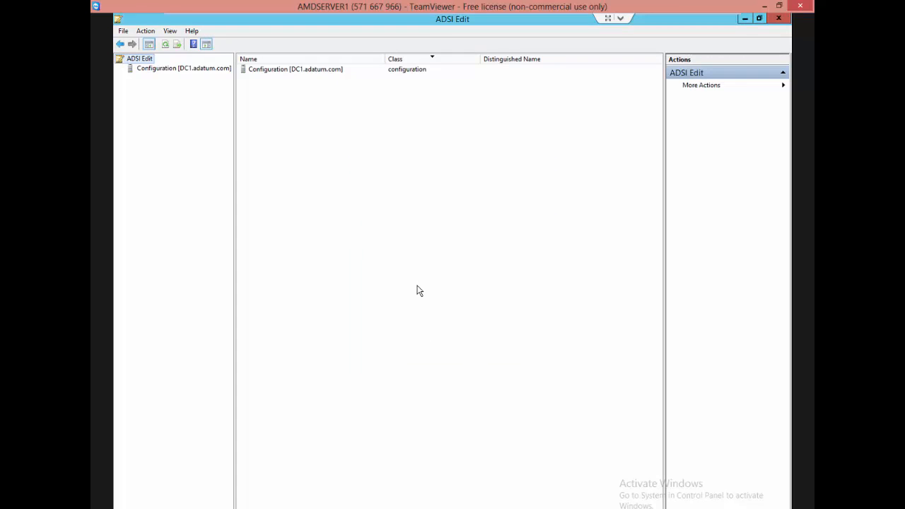
Expand CN=Configuration,DC=adatum,DC=com under the Configuration connection and view the directory partitions listed in CN=Partitions.
click(149, 70)
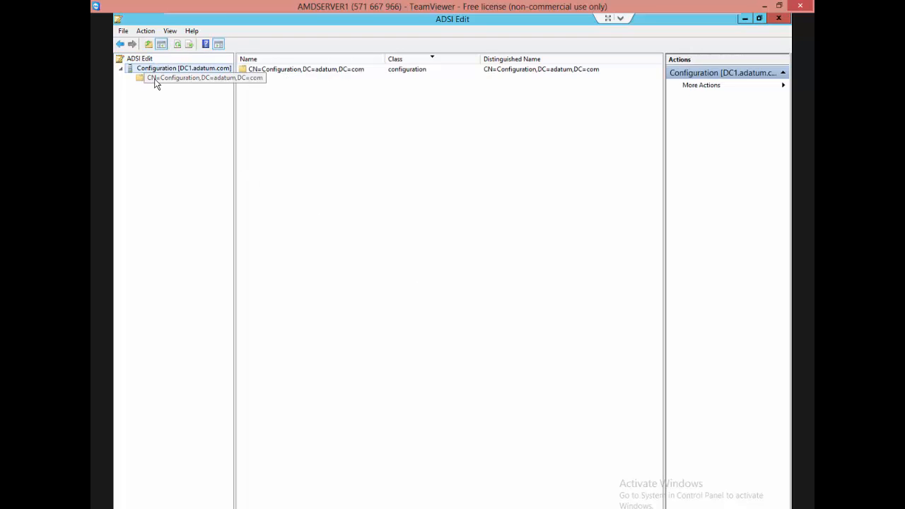
click(157, 80)
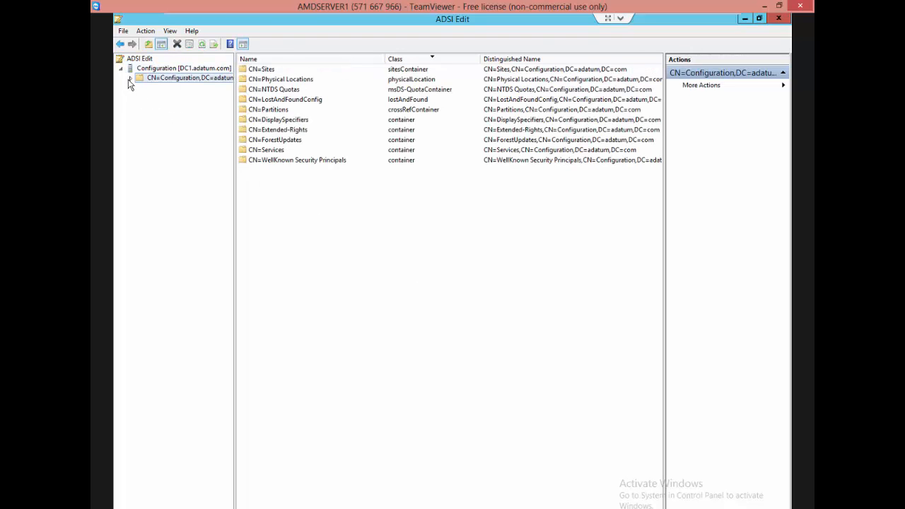
click(131, 78)
click(173, 135)
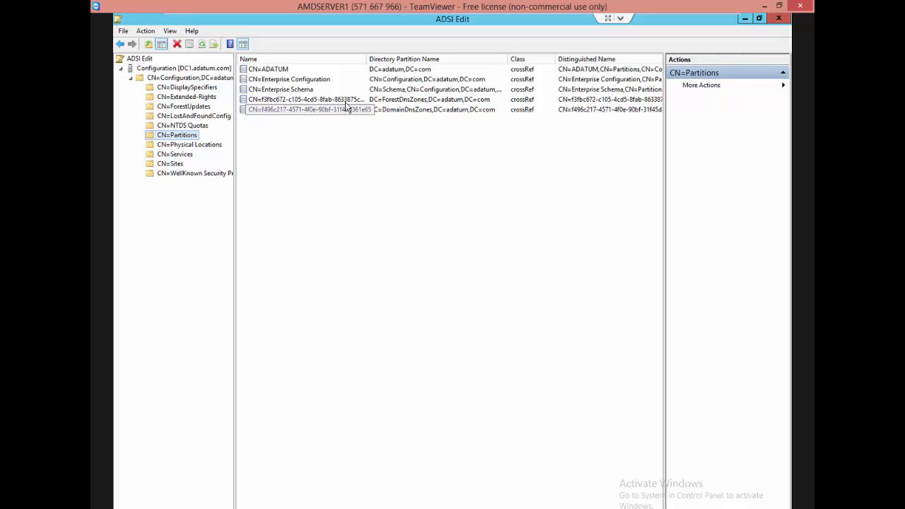
right_click(143, 59)
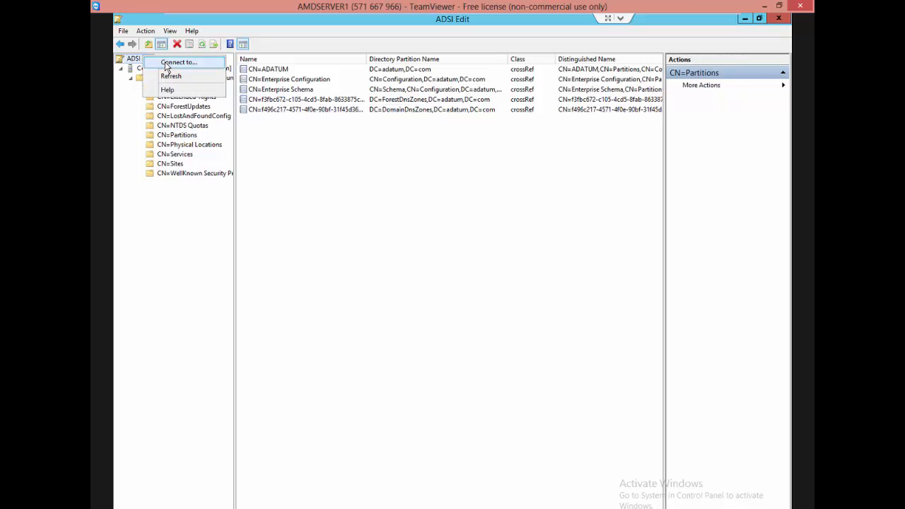
click(176, 62)
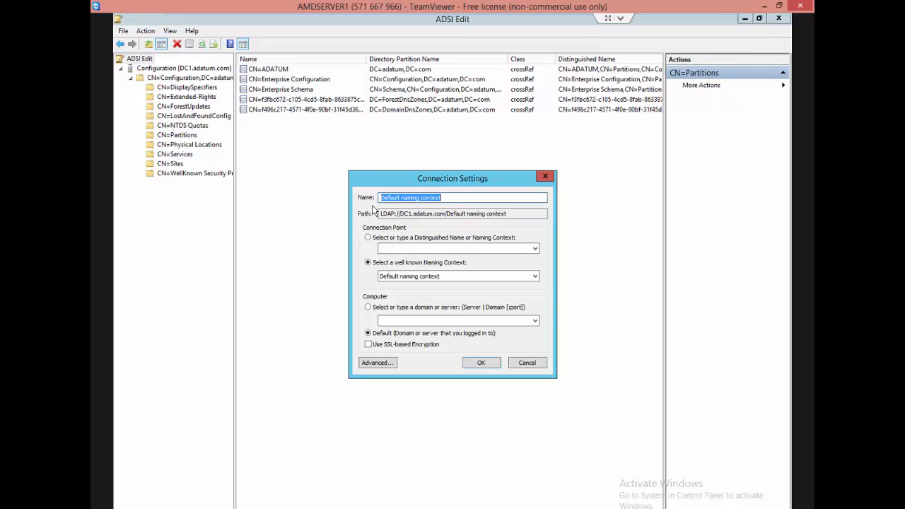
click(400, 276)
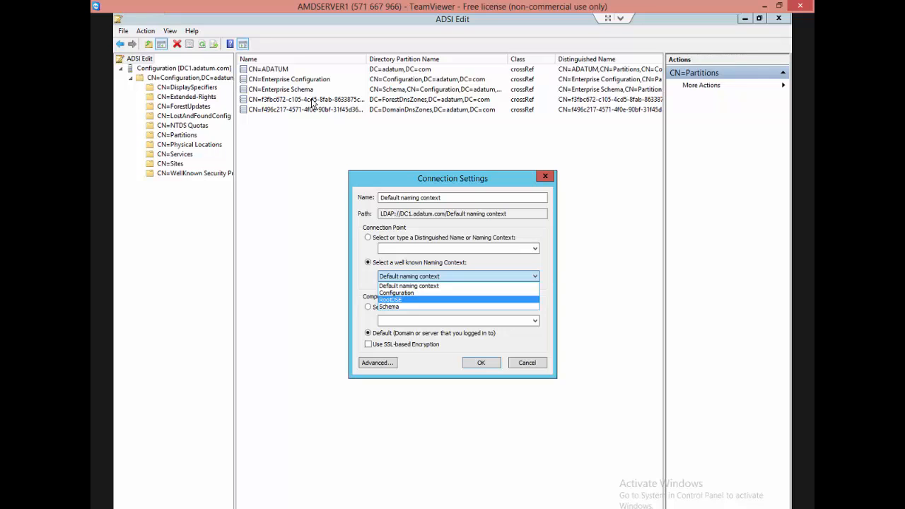
click(369, 241)
click(368, 238)
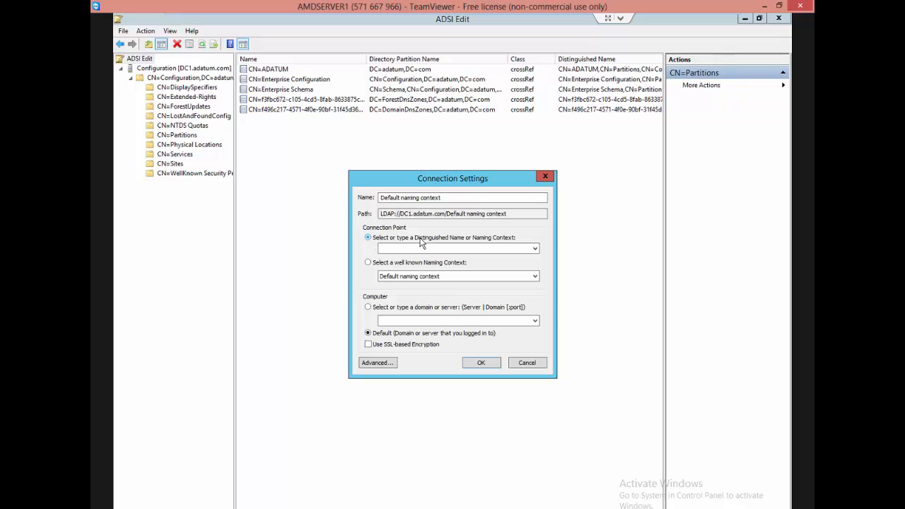
click(443, 249)
click(545, 178)
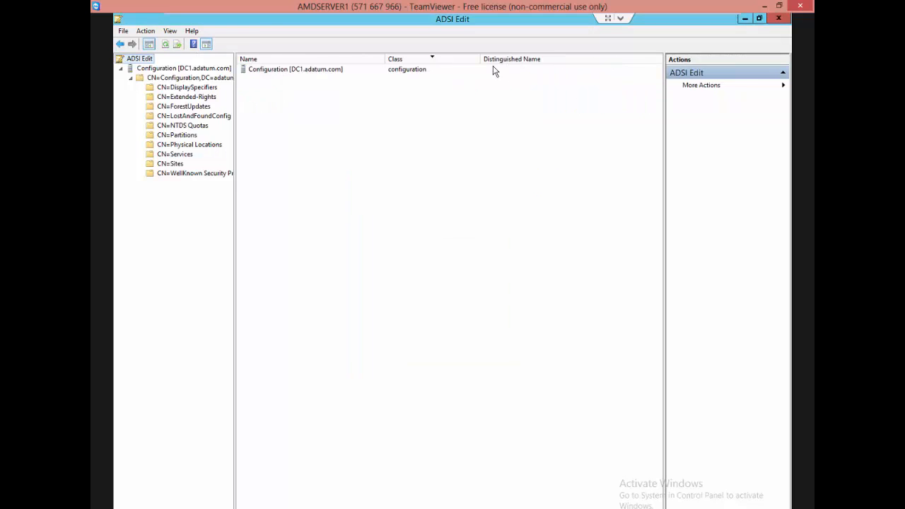
Widen the Directory Partition Name column for CN=Partitions and open the properties of the DC=DomainDnsZones,DC=adatum,DC=com entry.
click(180, 135)
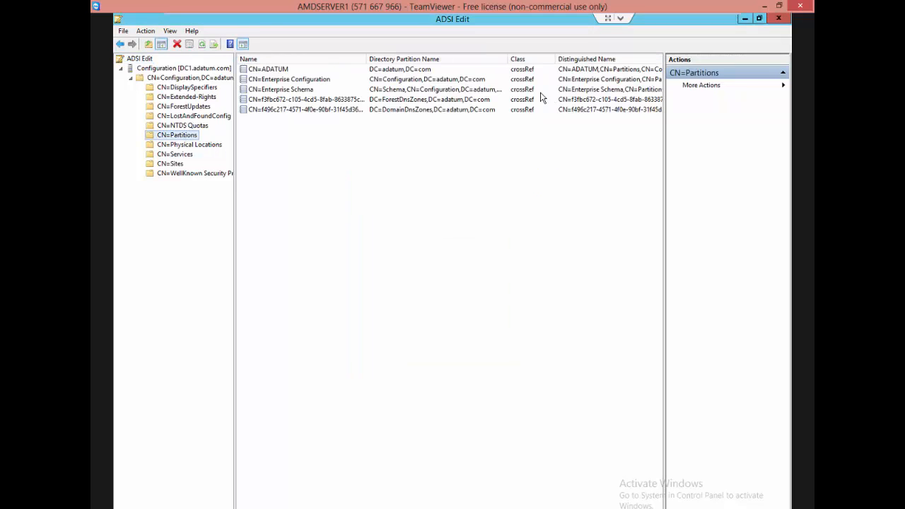
drag(506, 62, 564, 63)
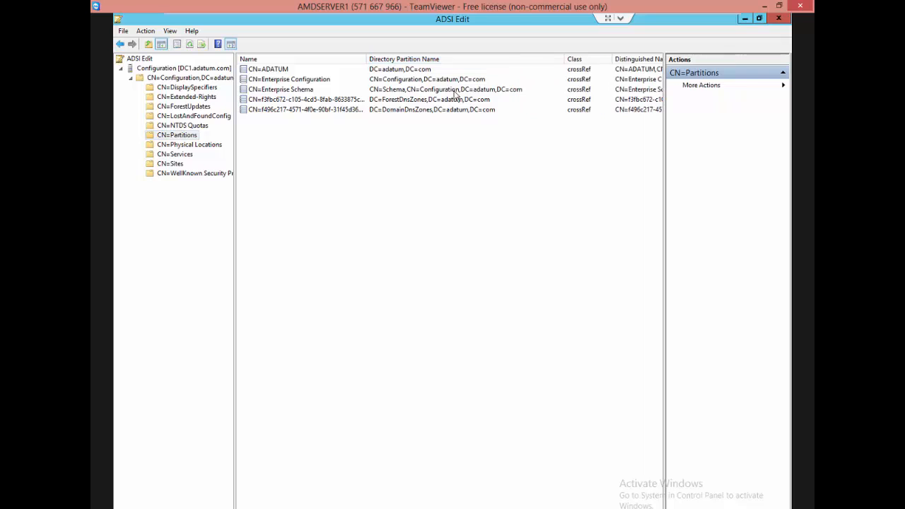
click(417, 114)
double_click(417, 115)
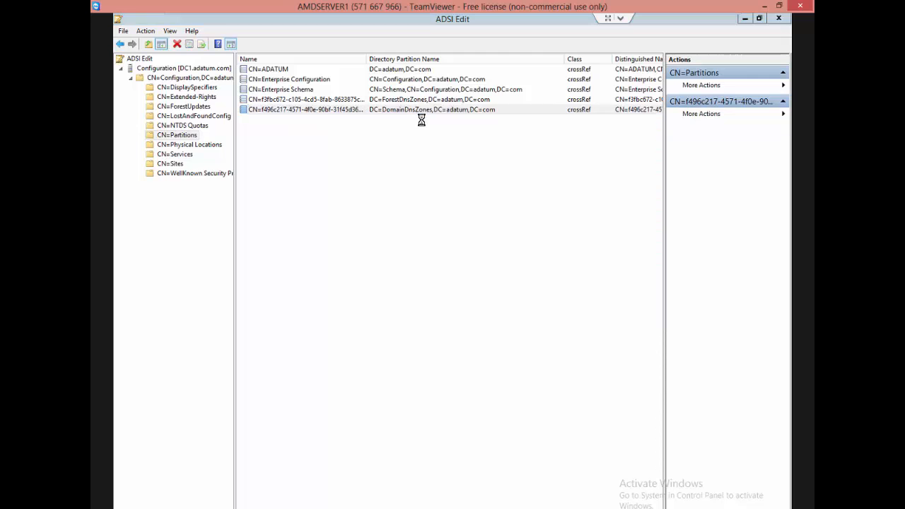
Copy the value of the DomainDnsZones entry's nCName attribute and close its properties without changes.
click(494, 295)
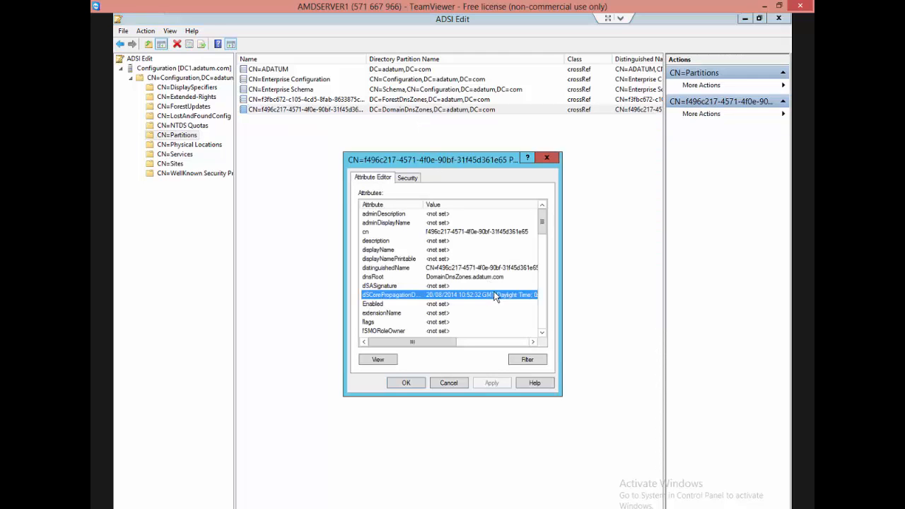
scroll(495, 297, down, 2)
scroll(495, 296, down, 3)
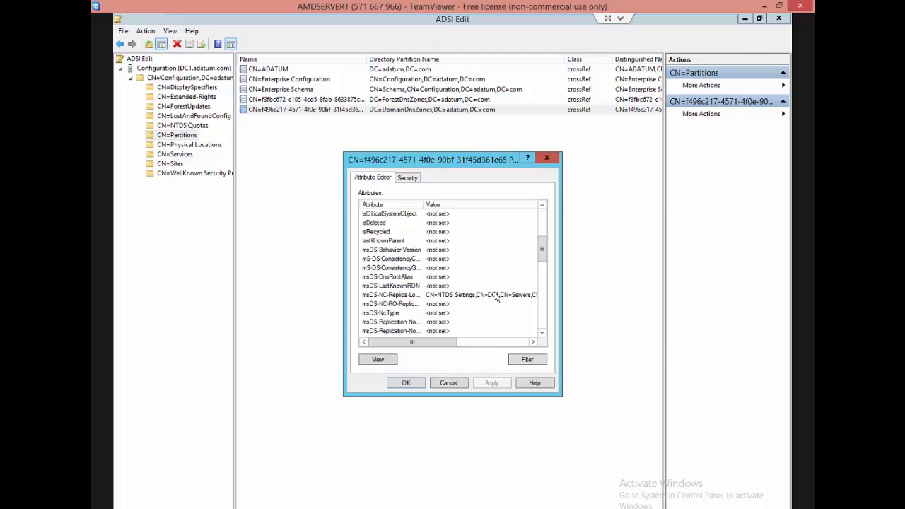
scroll(495, 297, down, 3)
scroll(466, 284, up, 1)
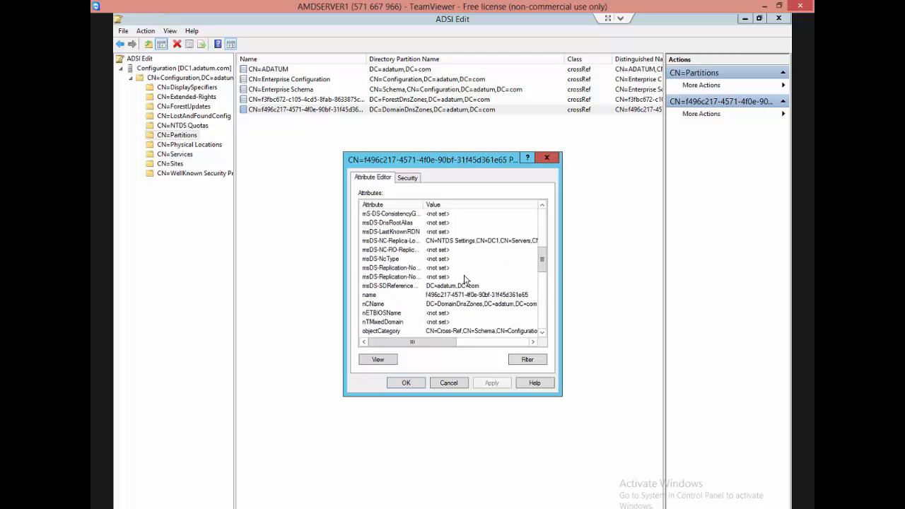
click(463, 303)
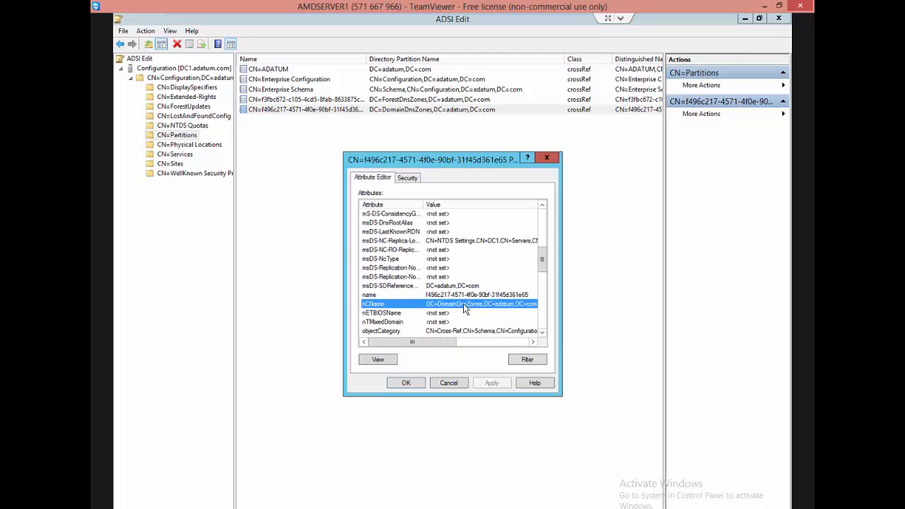
double_click(463, 304)
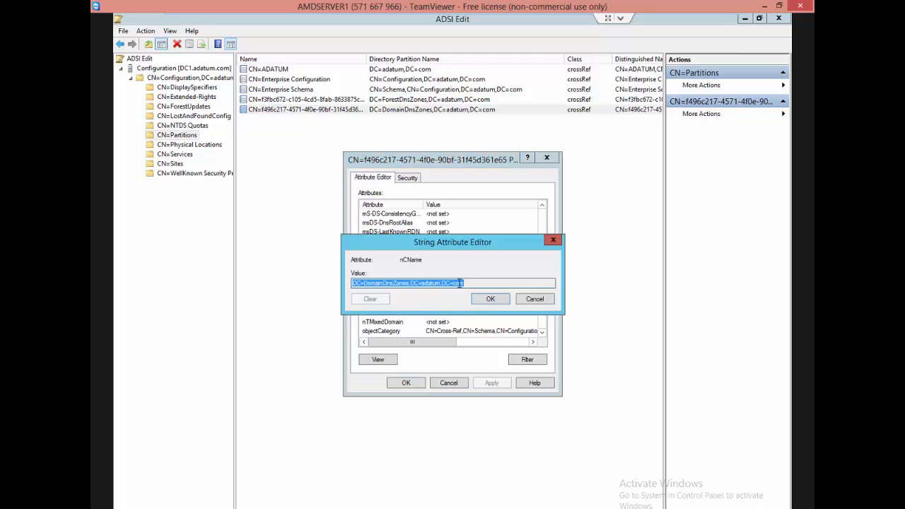
right_click(459, 283)
click(481, 322)
click(490, 299)
click(448, 383)
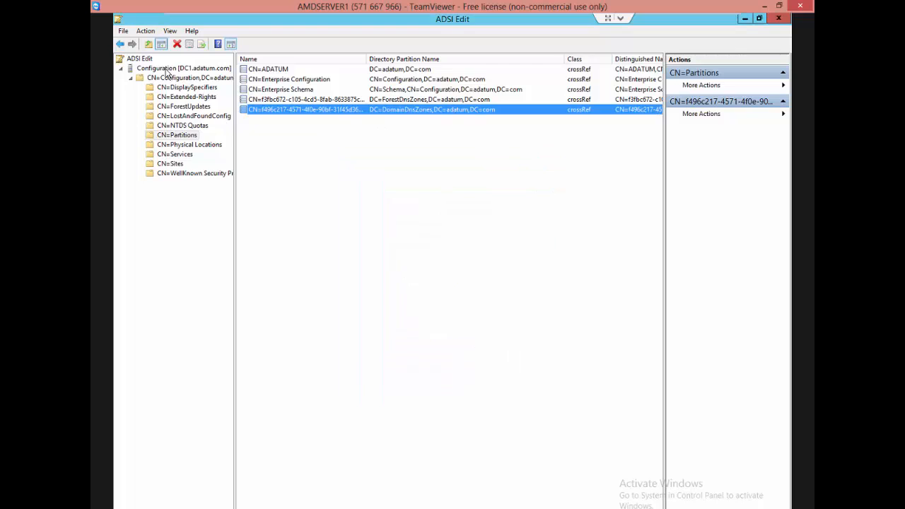
Connect ADSI Edit to the distinguished name DC=DomainDnsZones,DC=adatum,DC=com on the default server, pasting the copied value.
right_click(142, 59)
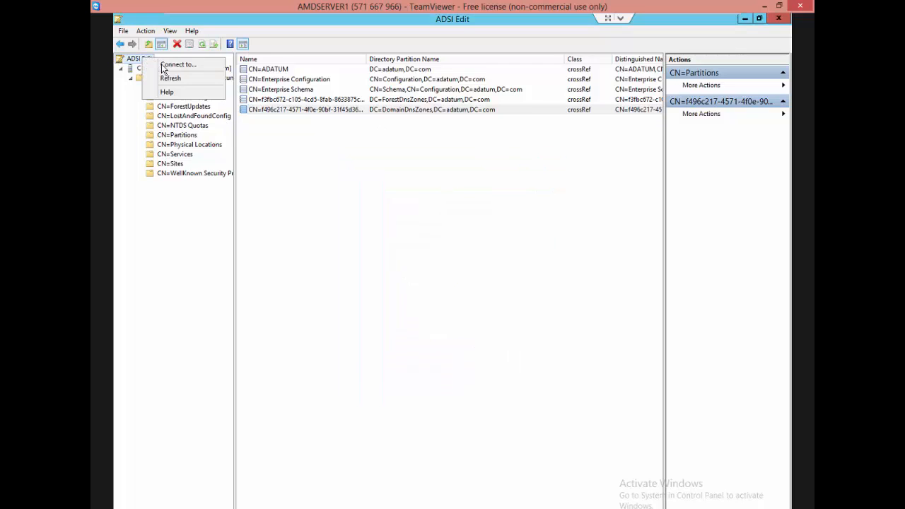
click(169, 65)
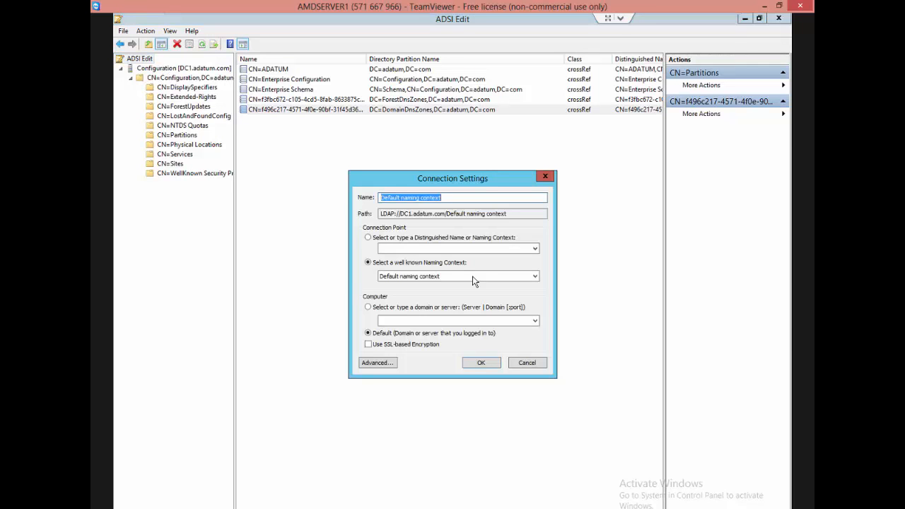
click(431, 242)
right_click(425, 248)
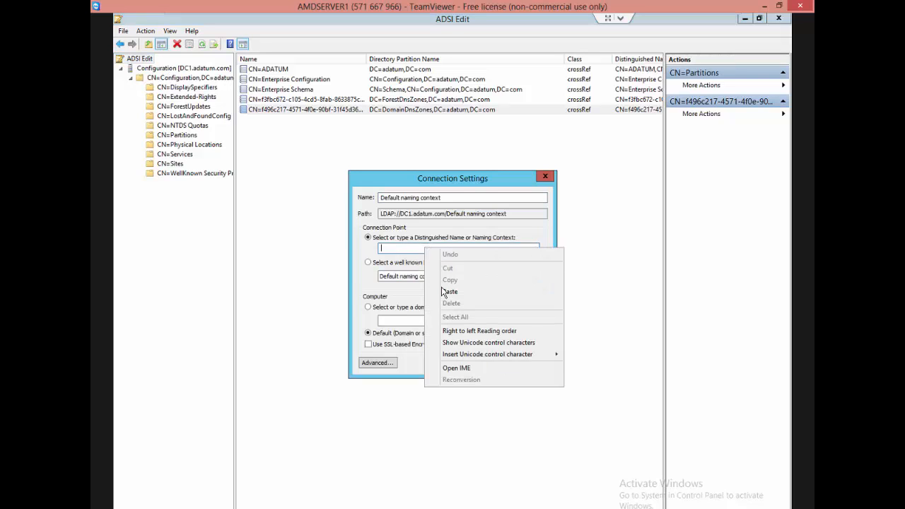
click(447, 291)
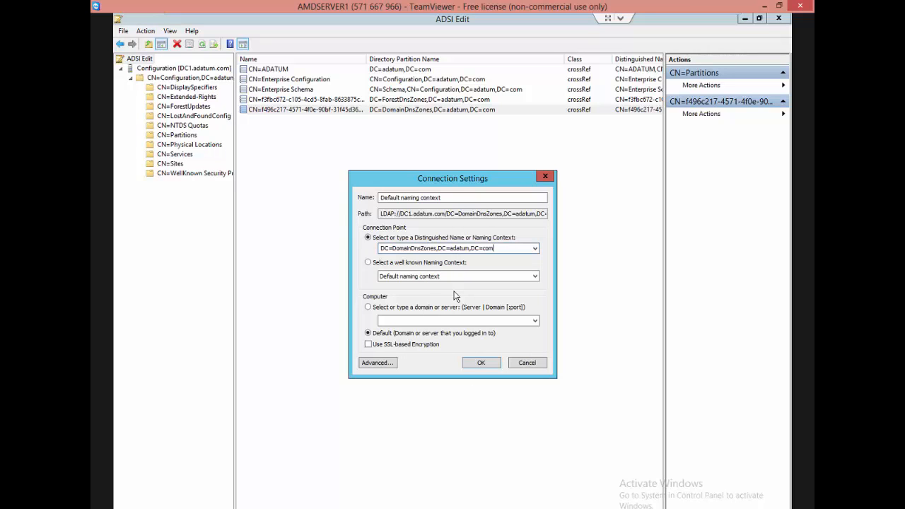
click(481, 362)
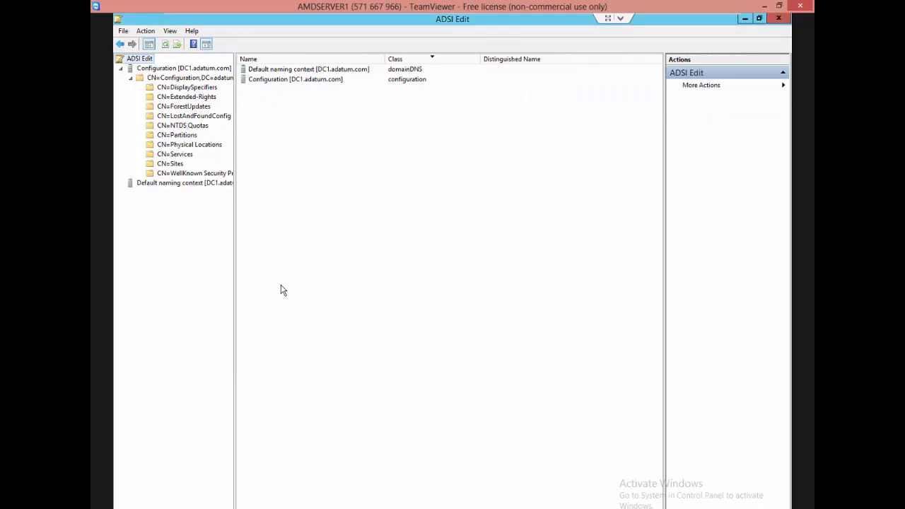
Expand the new connection through DC=DomainDnsZones,DC=adatum,DC=com to the DNS zones under CN=MicrosoftDNS.
double_click(174, 183)
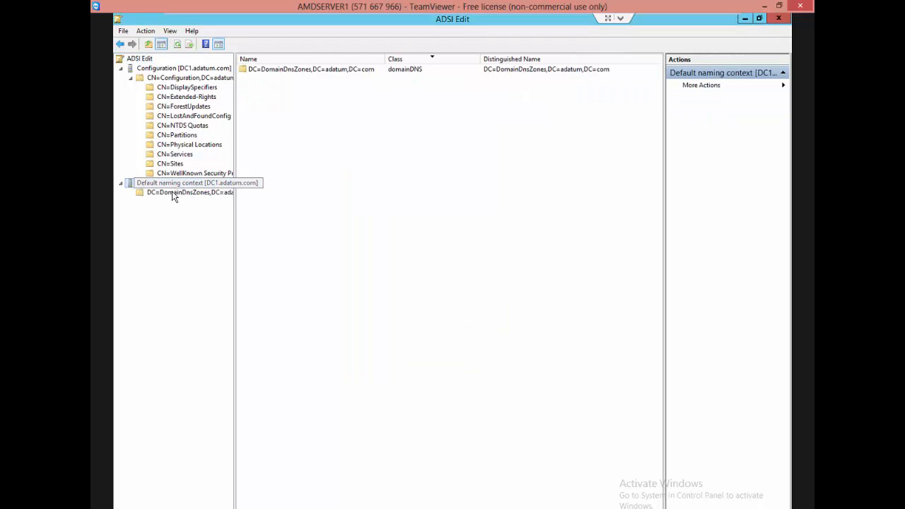
click(166, 192)
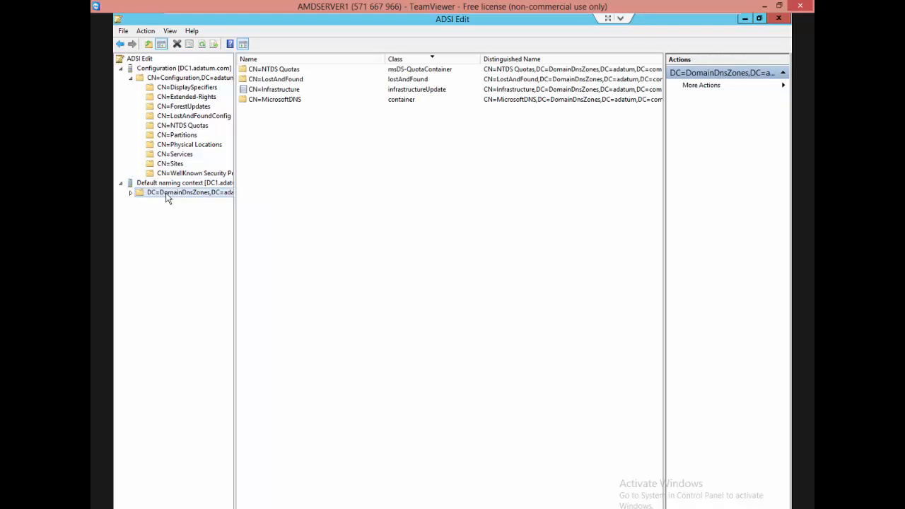
click(132, 192)
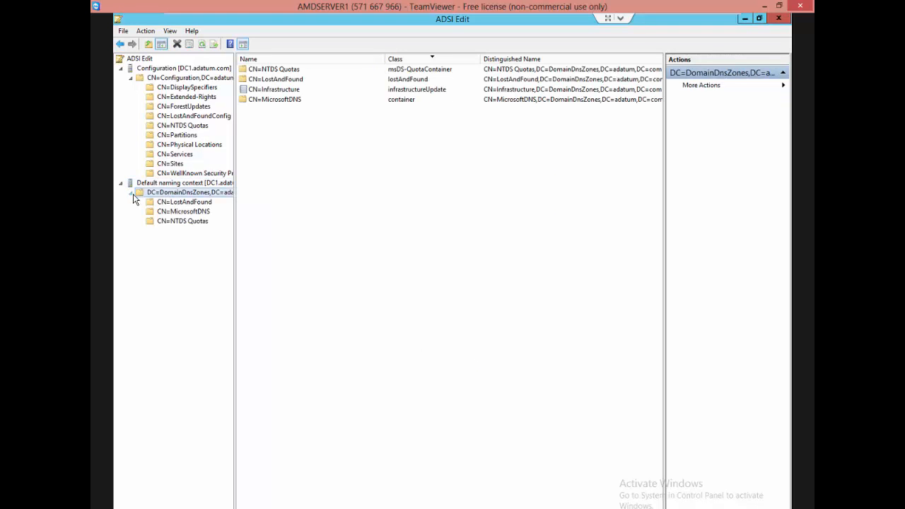
click(182, 203)
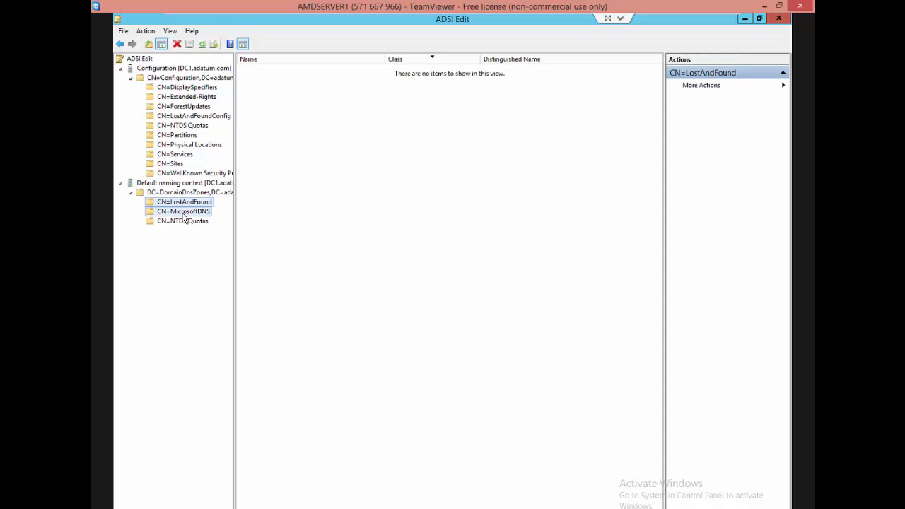
click(182, 214)
click(141, 212)
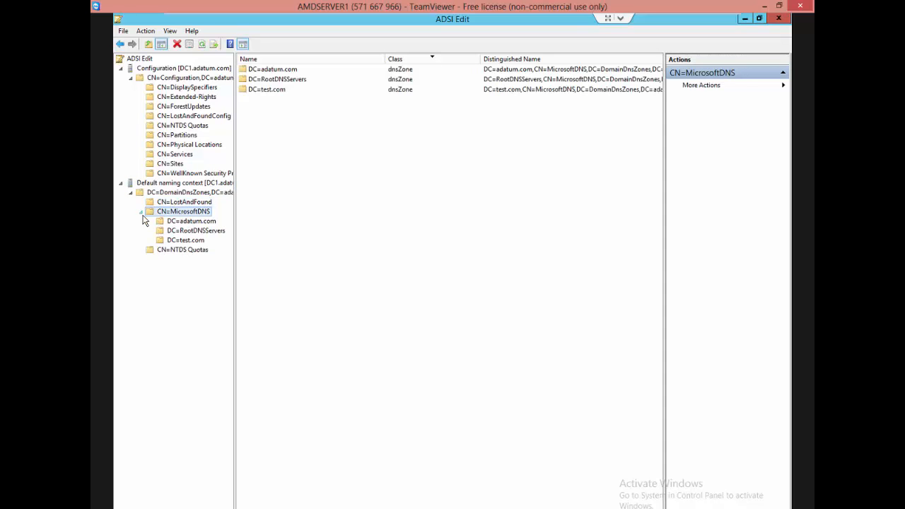
View the DNS records stored in the DC=adatum.com zone and highlight the listed dnsNode objects.
click(191, 222)
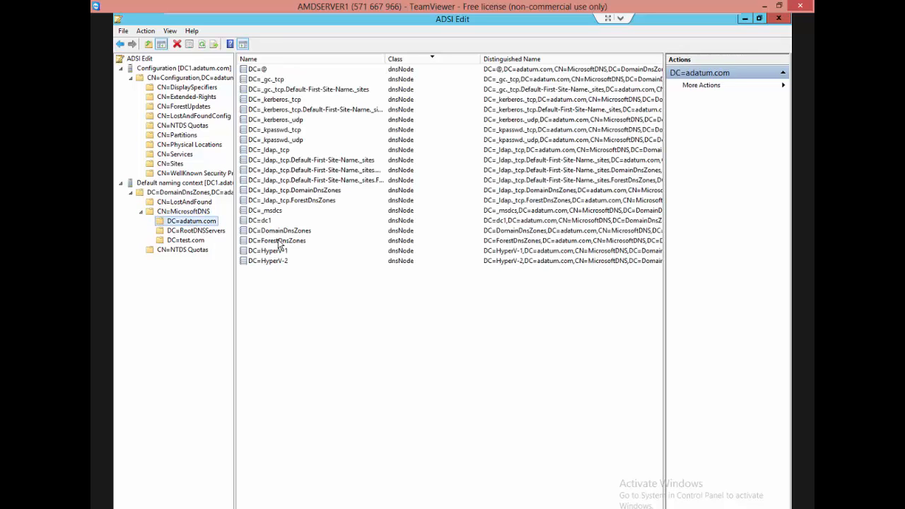
drag(279, 292, 259, 68)
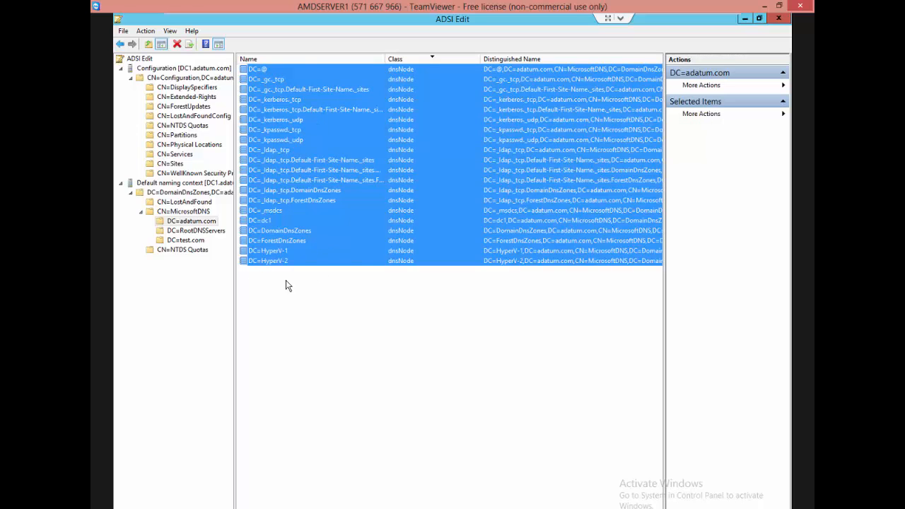
drag(289, 330, 321, 81)
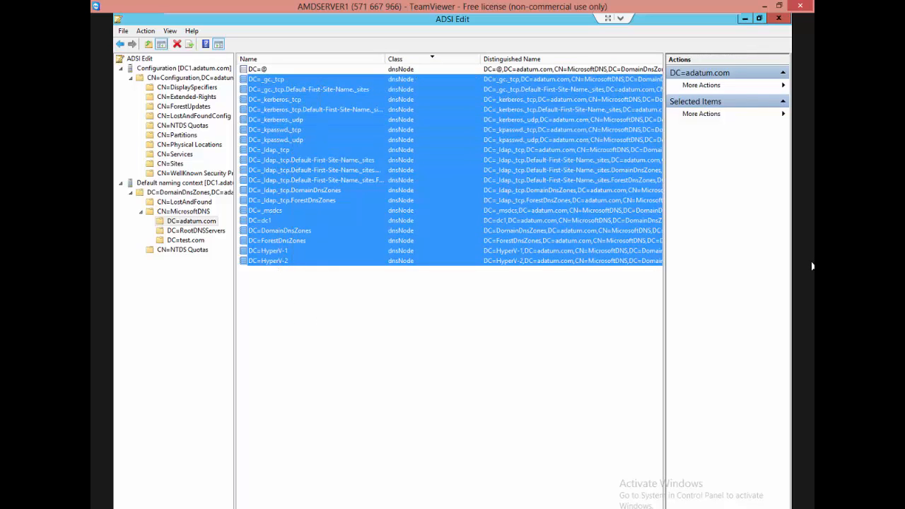
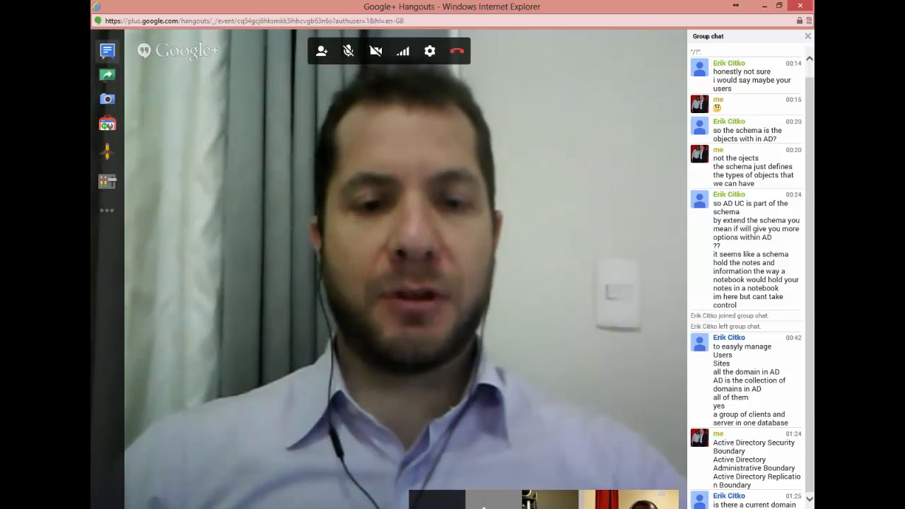
Return to the HyperV-1 domain services configuration and choose to add a new domain to an existing forest, showing the domain types.
click(761, 7)
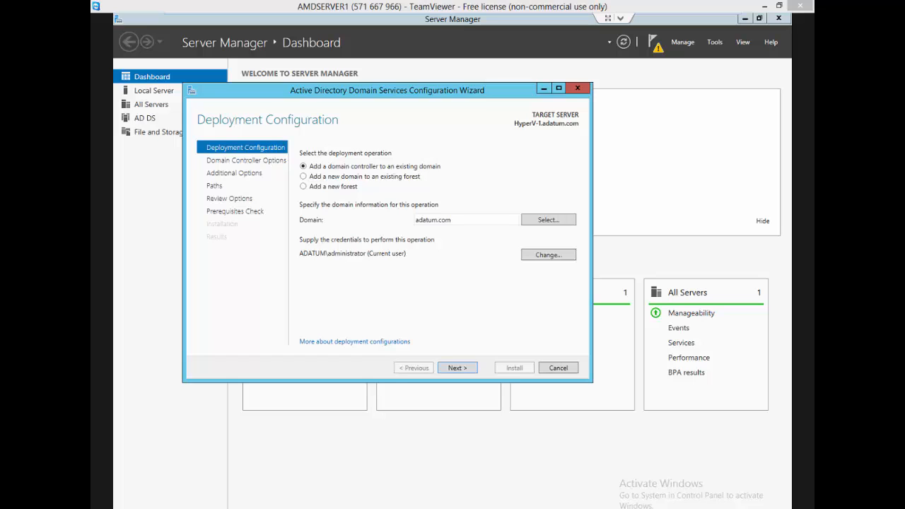
click(305, 176)
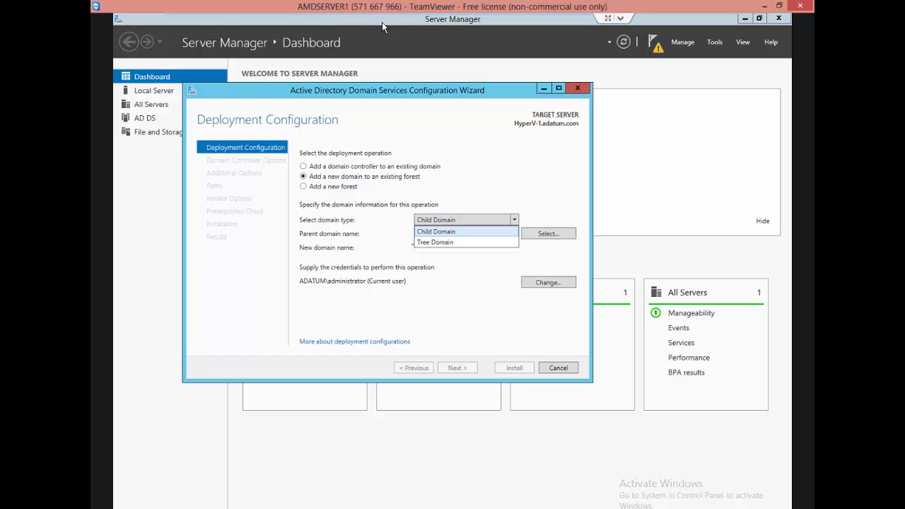
Review the ADATUM.COM and na.adatum.com diagram on the Domain Controller machine, and highlight Tree Domain among the domain types on HyperV-1.
mouse_move(206, 20)
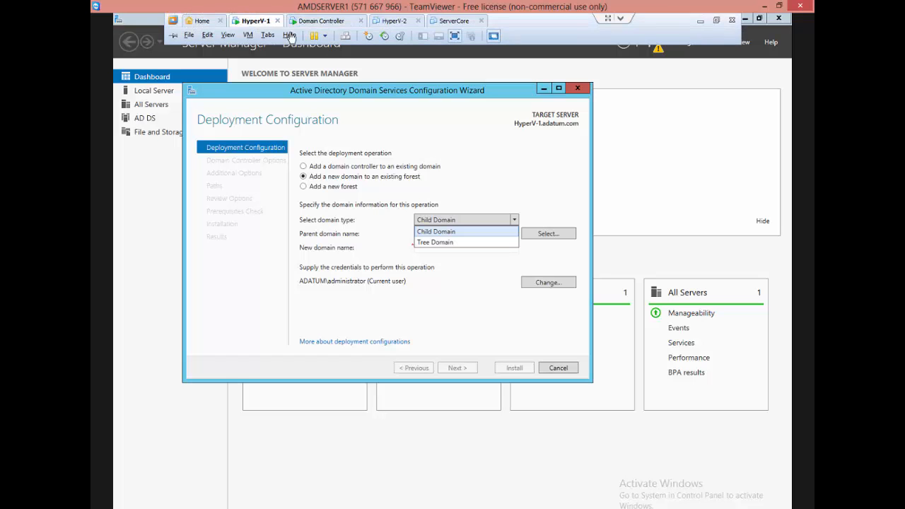
click(314, 24)
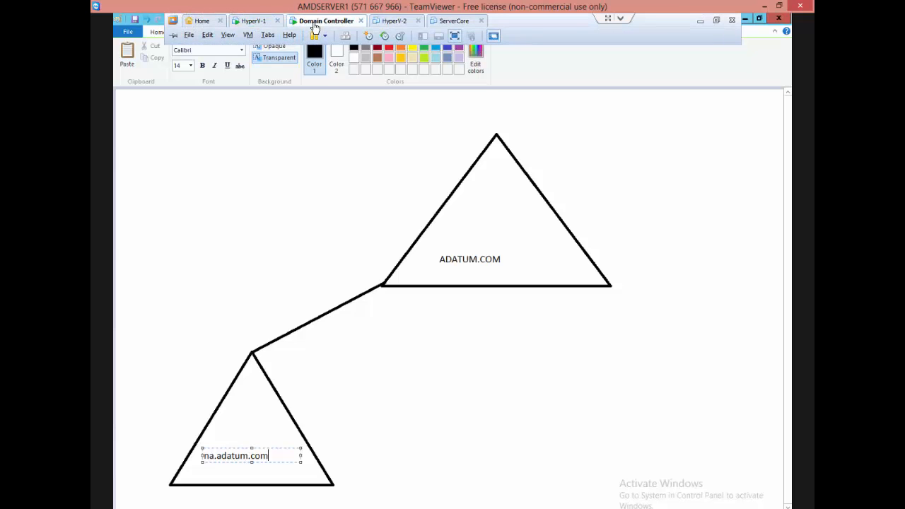
click(453, 280)
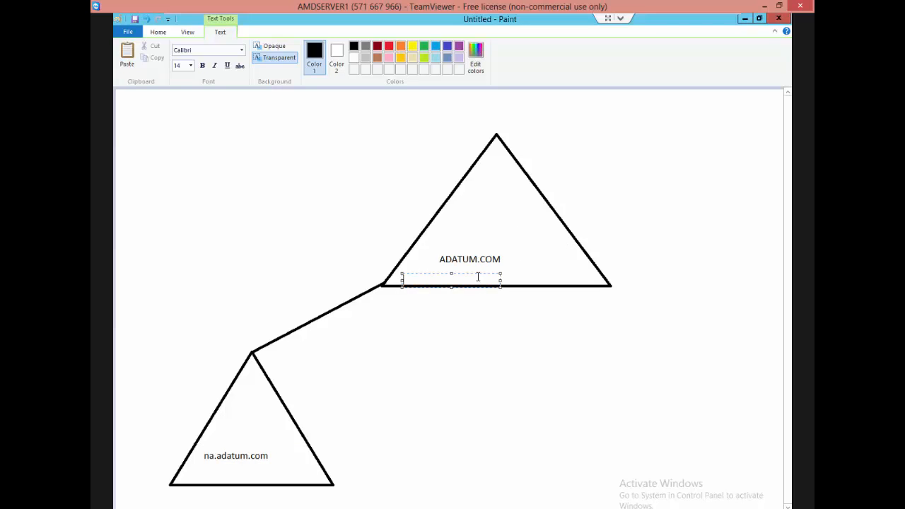
click(515, 245)
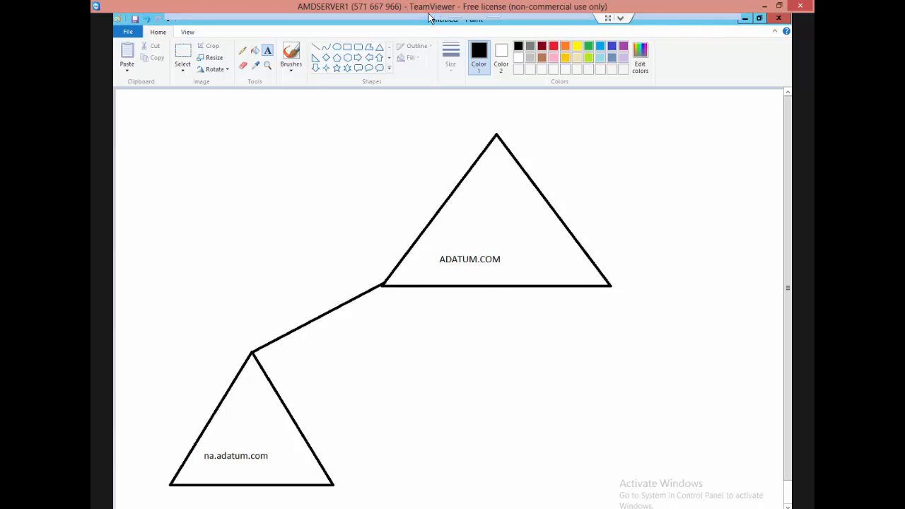
click(266, 23)
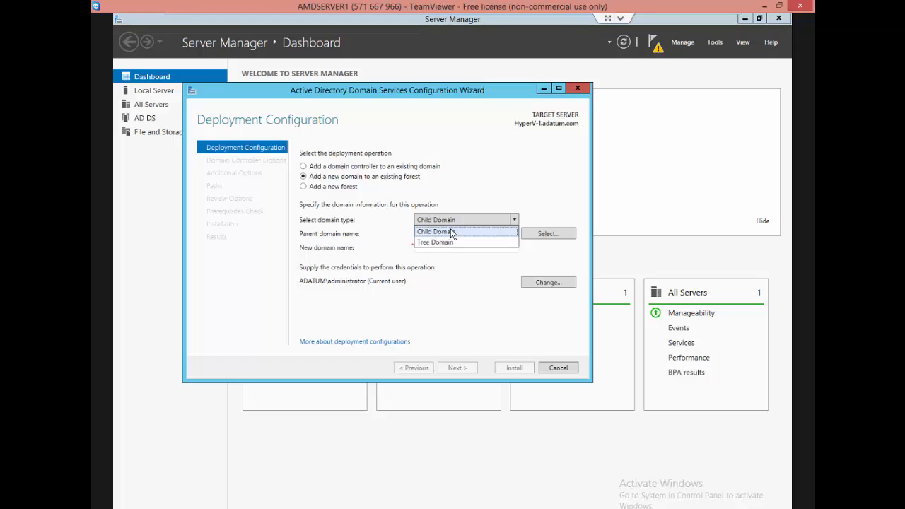
key(Down)
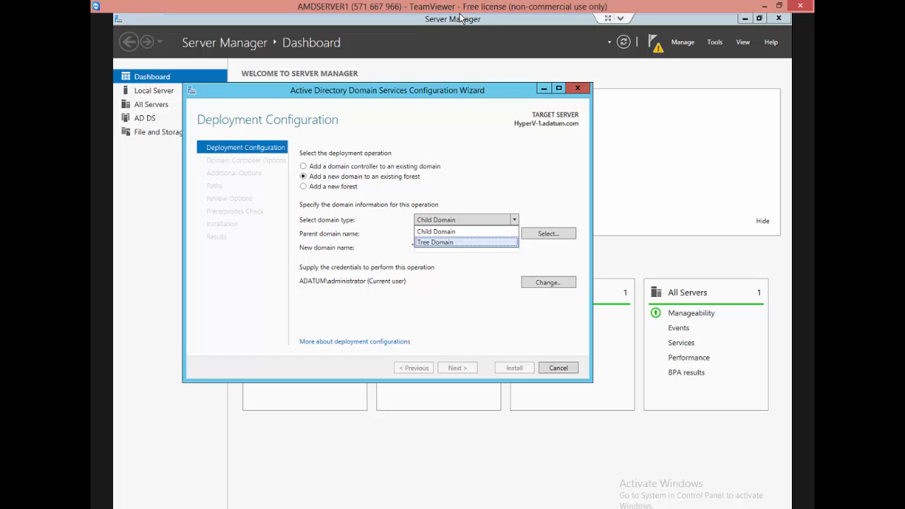
In the Domain Controller machine's Paint diagram, replace the lower triangle's na.adatum.com label with erik.com.
mouse_move(460, 17)
click(305, 22)
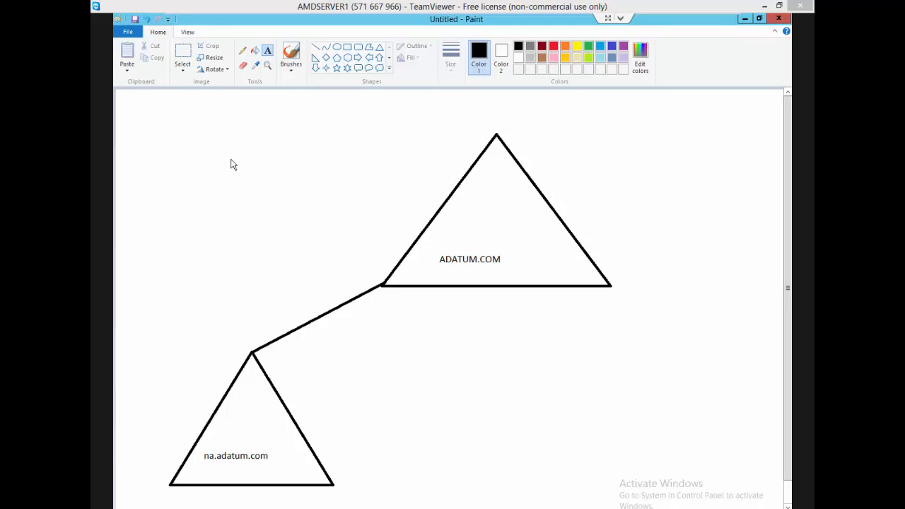
click(182, 57)
drag(199, 447, 285, 465)
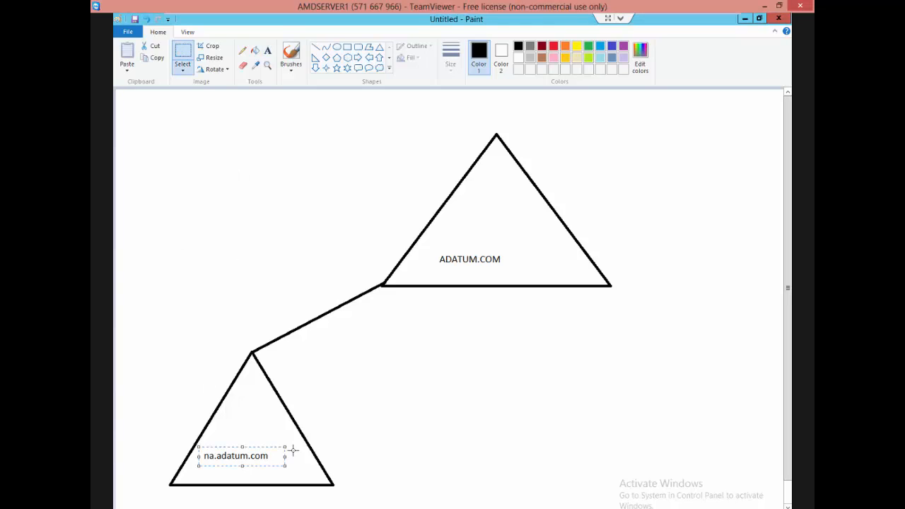
key(Delete)
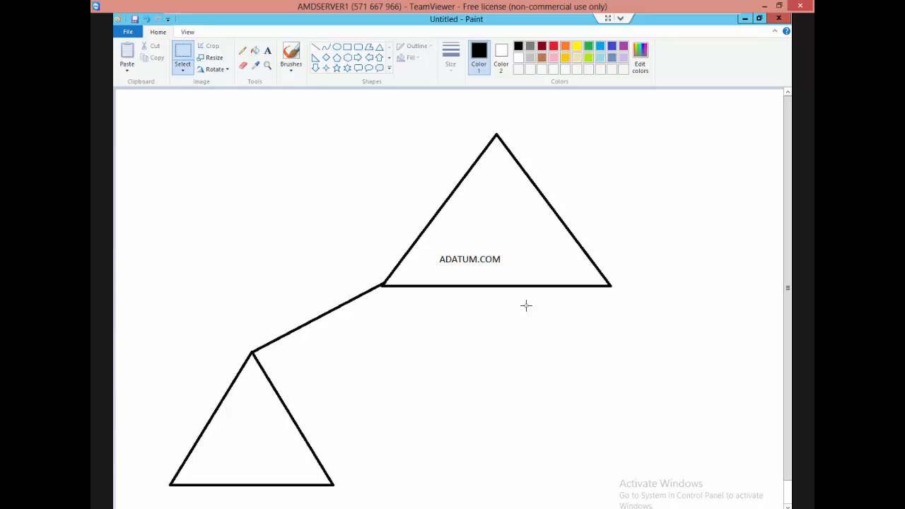
click(267, 50)
click(207, 460)
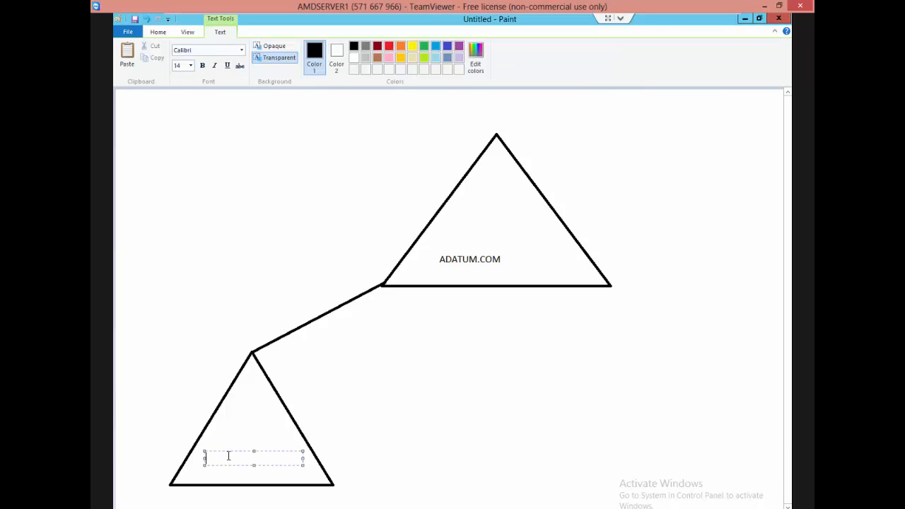
text(erik.com)
click(247, 482)
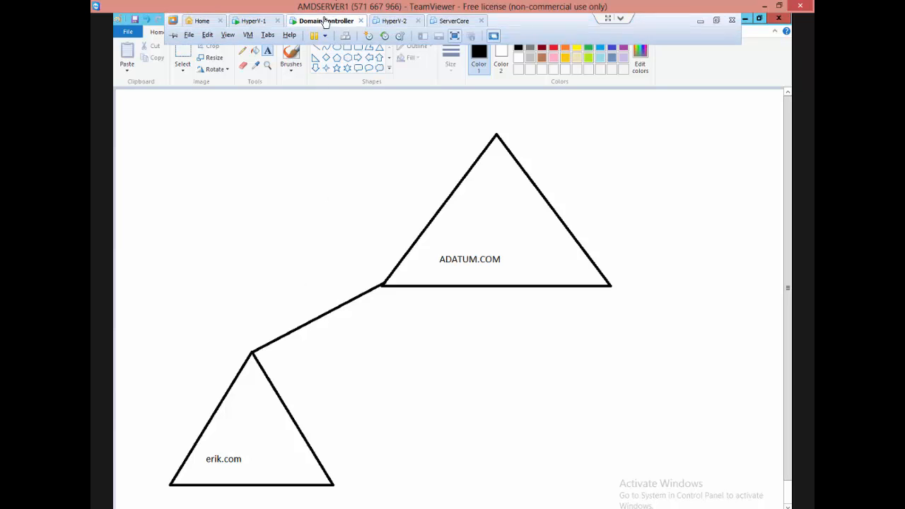
Draw two small triangles below the erik.com triangle, one near each of its lower corners.
mouse_move(319, 23)
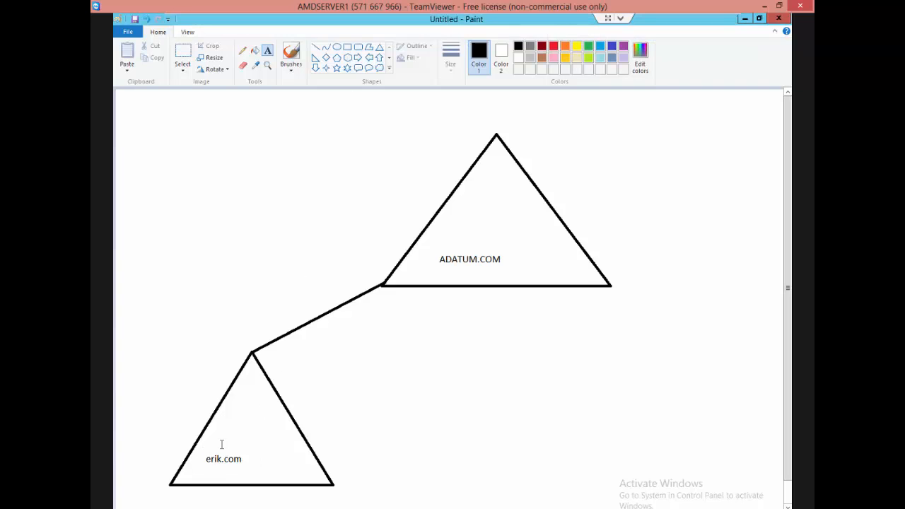
scroll(708, 448, down, 1)
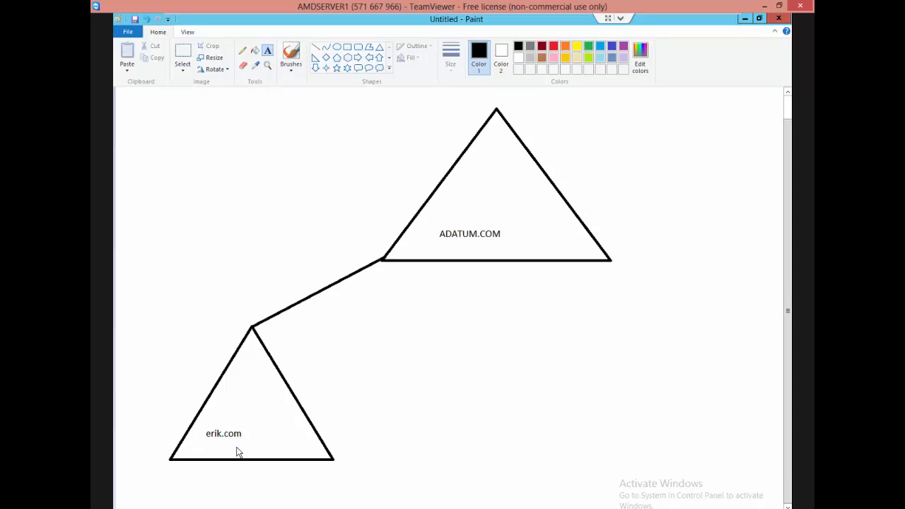
click(379, 47)
drag(157, 471, 149, 502)
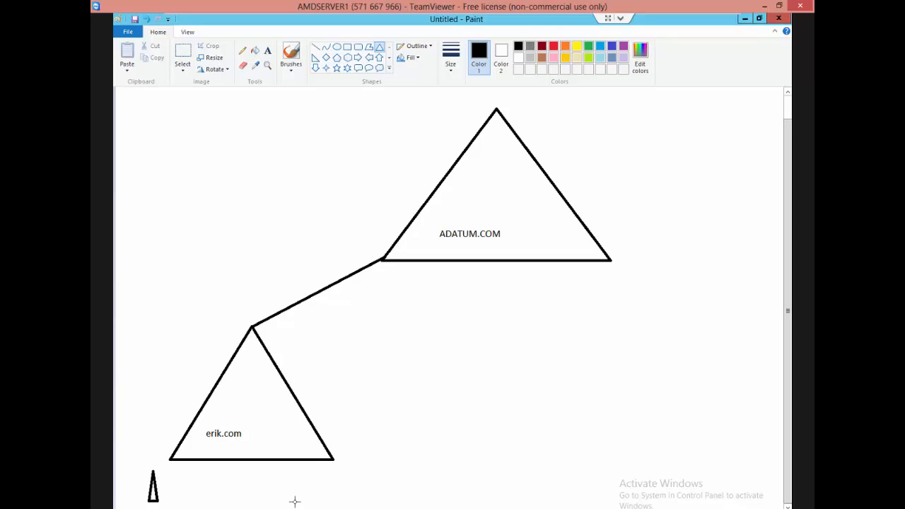
drag(338, 500, 336, 477)
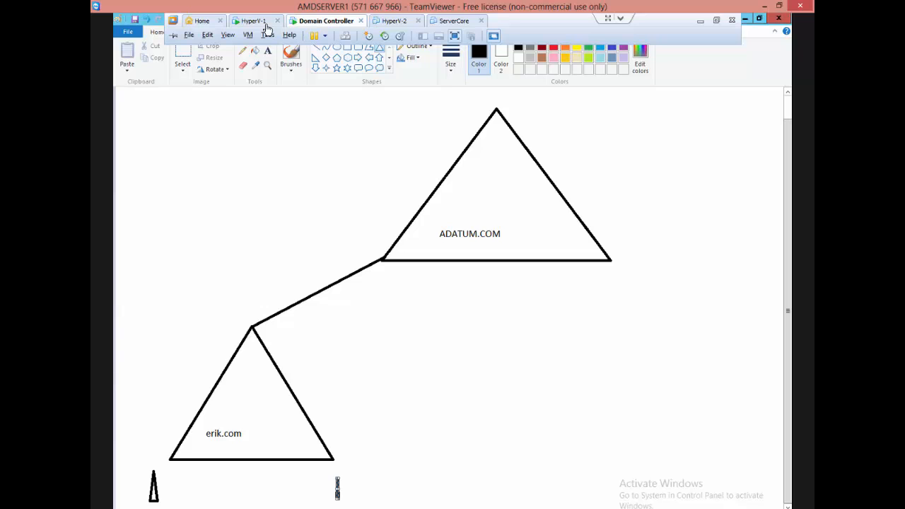
On HyperV-1, select Child Domain and try to continue with the new domain name enrique.com under adatum.com.
click(263, 22)
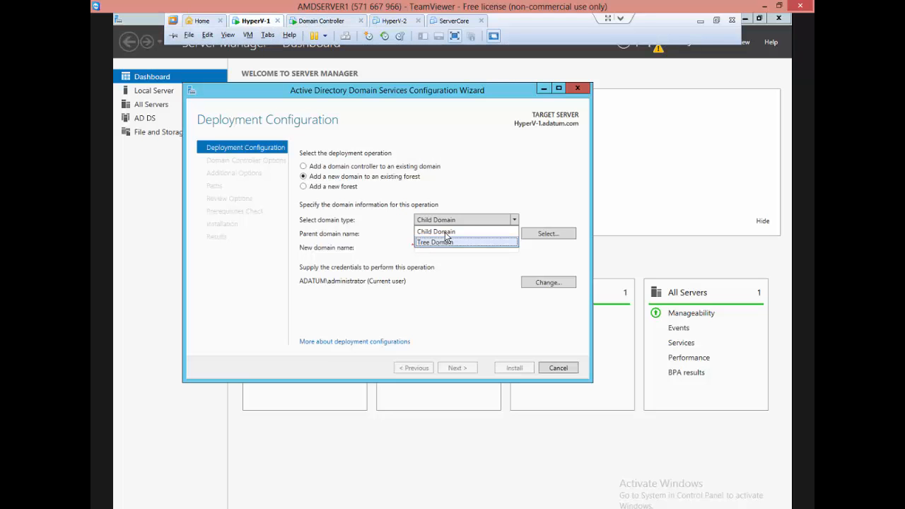
click(446, 232)
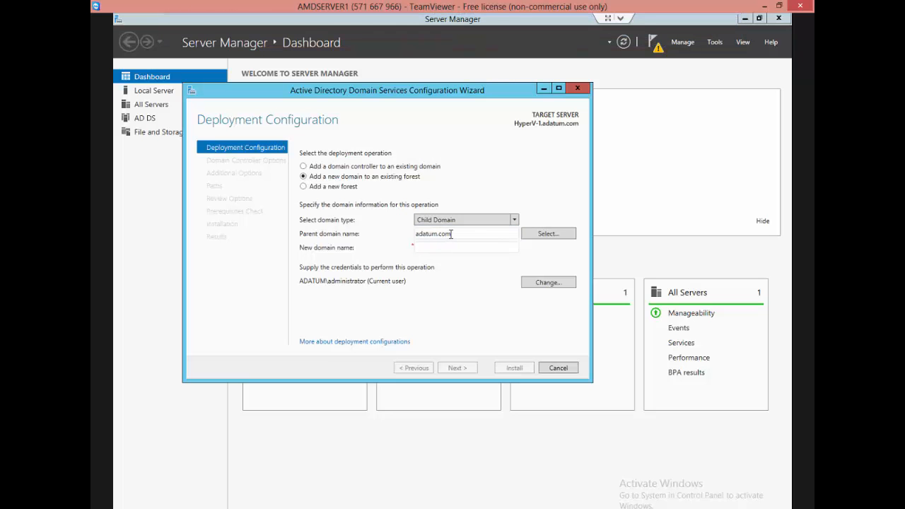
click(427, 246)
text(enriq)
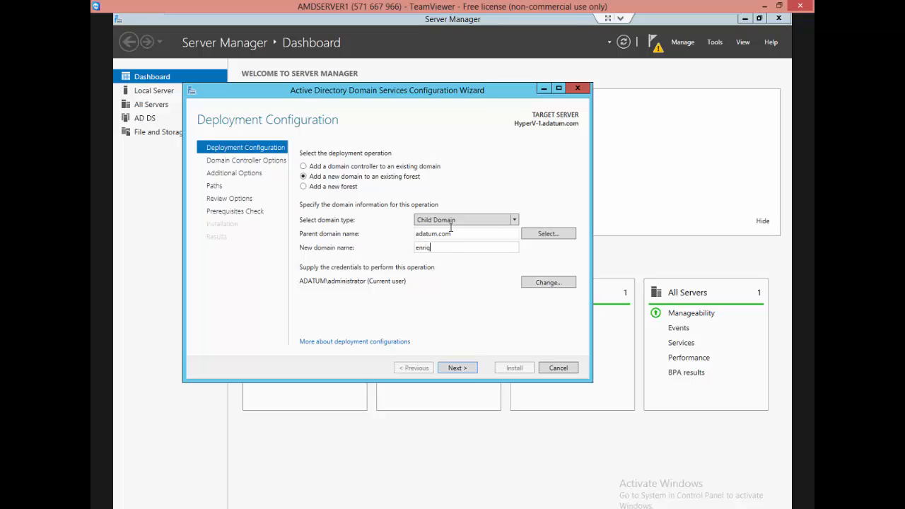
text(ue.com)
click(468, 366)
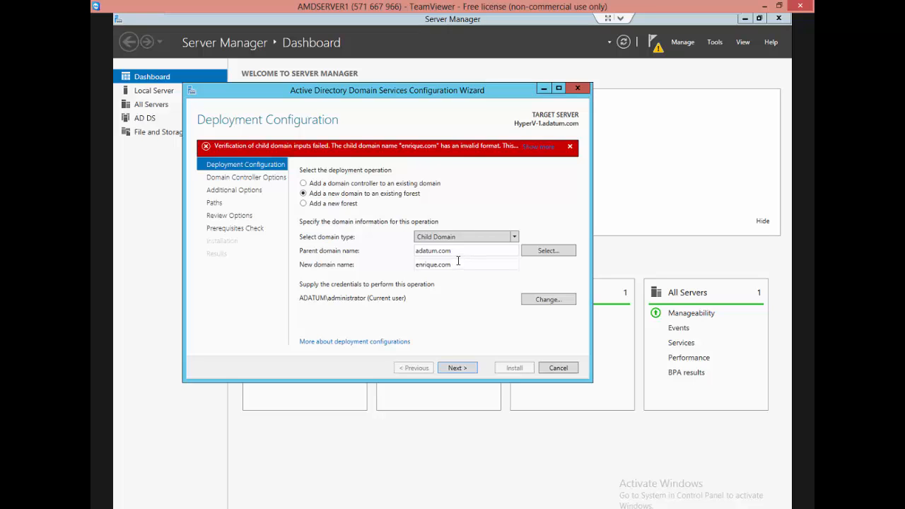
Shorten the new child domain name to enrique and continue to the domain controller options.
double_click(441, 265)
key(Right)
key(BackSpace)
key(BackSpace)
key(BackSpace)
click(458, 368)
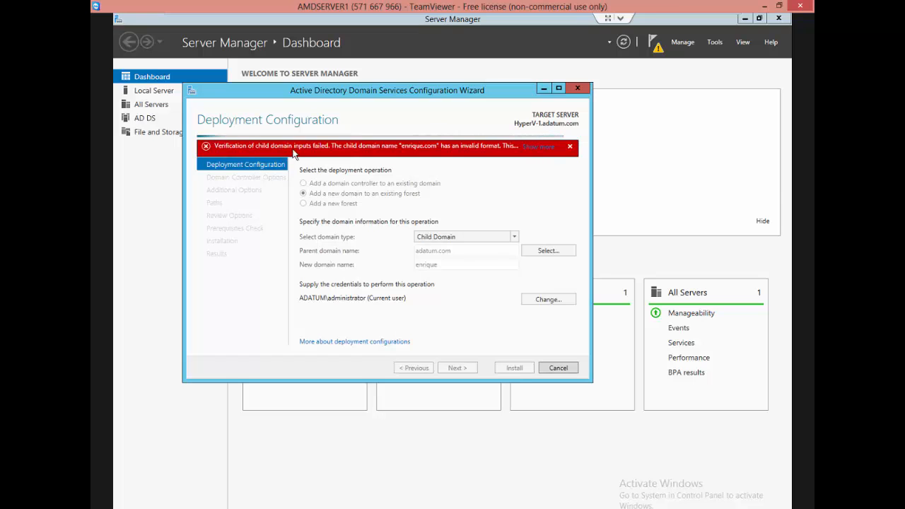
Go back to review the child domain name, and return to the Directory Services Restore Mode password field.
mouse_move(317, 150)
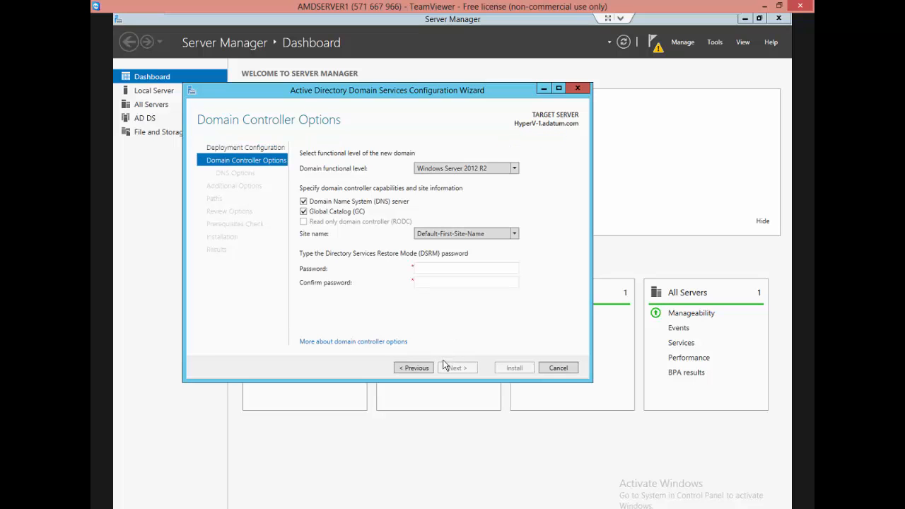
click(431, 268)
click(413, 368)
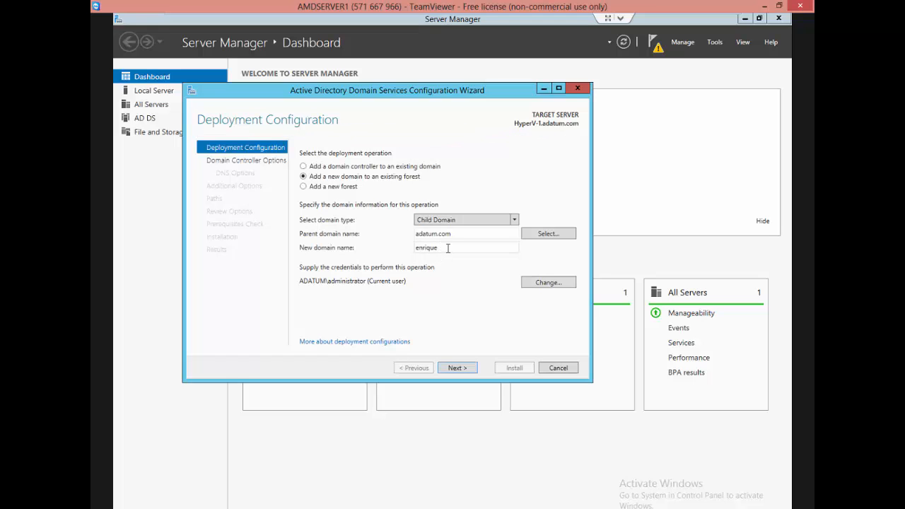
click(455, 368)
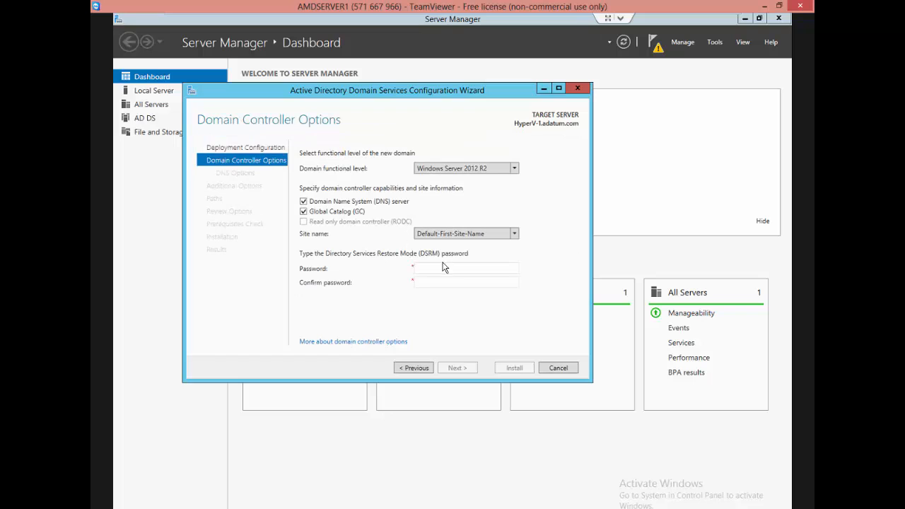
click(443, 271)
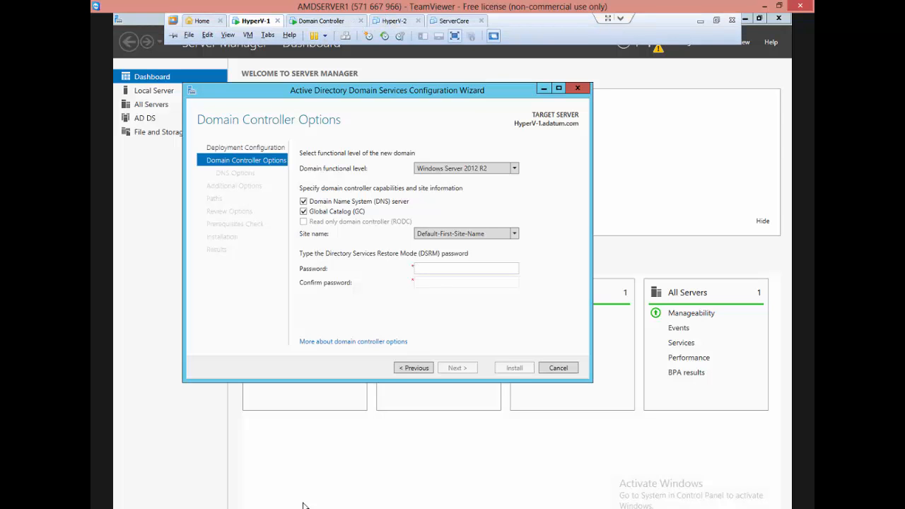
Open Windows PowerShell on HyperV-1 and run mspaint to start a new drawing.
click(185, 508)
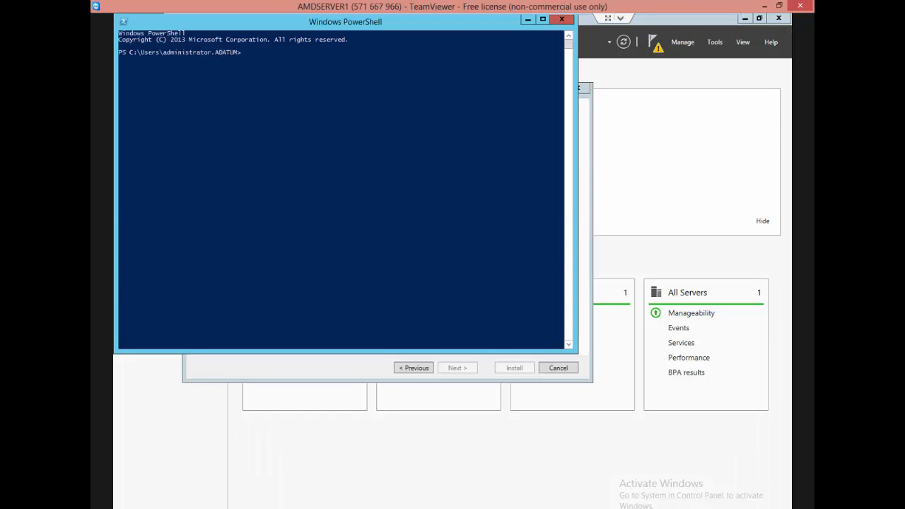
click(273, 188)
text(ms)
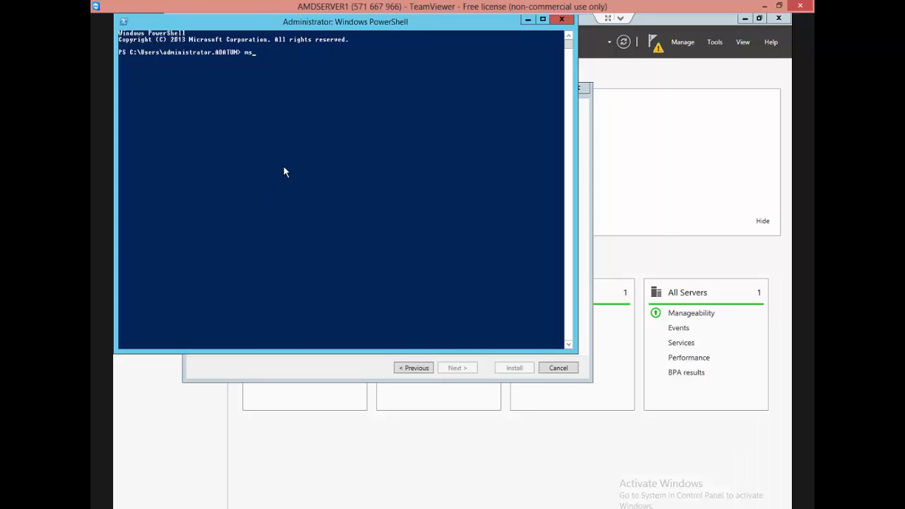
text(paint)
key(Return)
Make the PowerShell window taller and release its text selection so the mspaint command can proceed.
drag(574, 351, 576, 452)
click(297, 60)
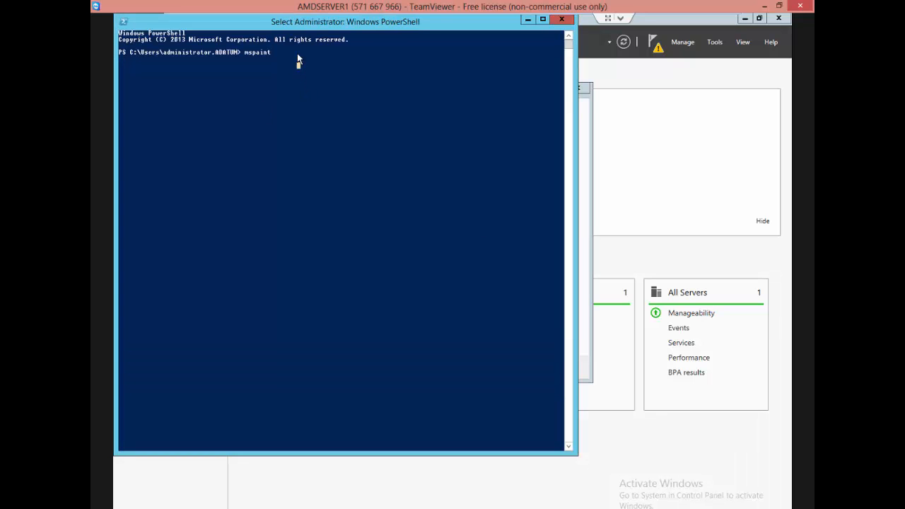
right_click(297, 54)
click(276, 65)
right_click(300, 65)
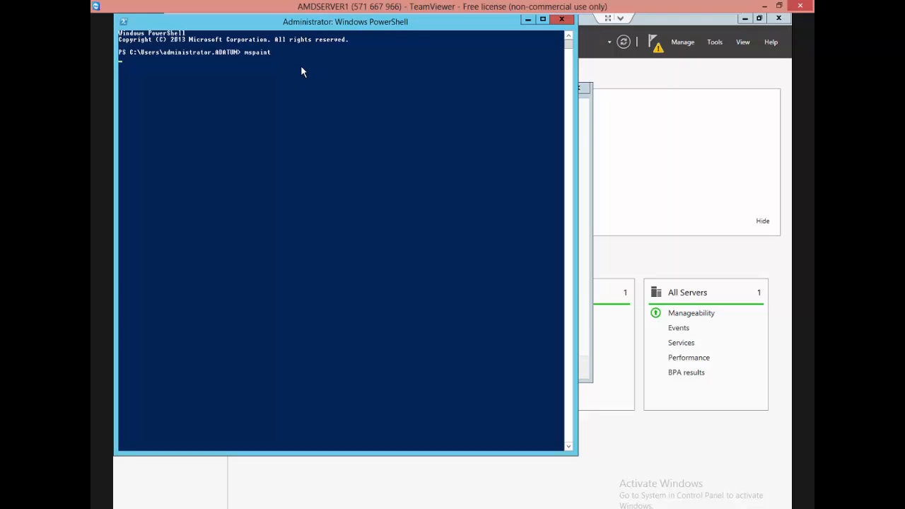
key(Return)
key(Return)
key(Return)
key(Return)
Bring the new blank Paint window to the front and maximize it.
click(443, 104)
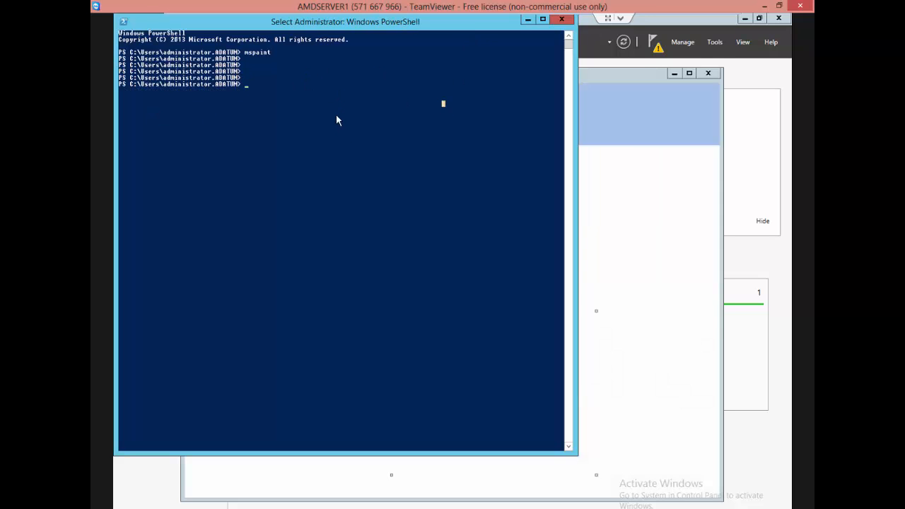
click(698, 167)
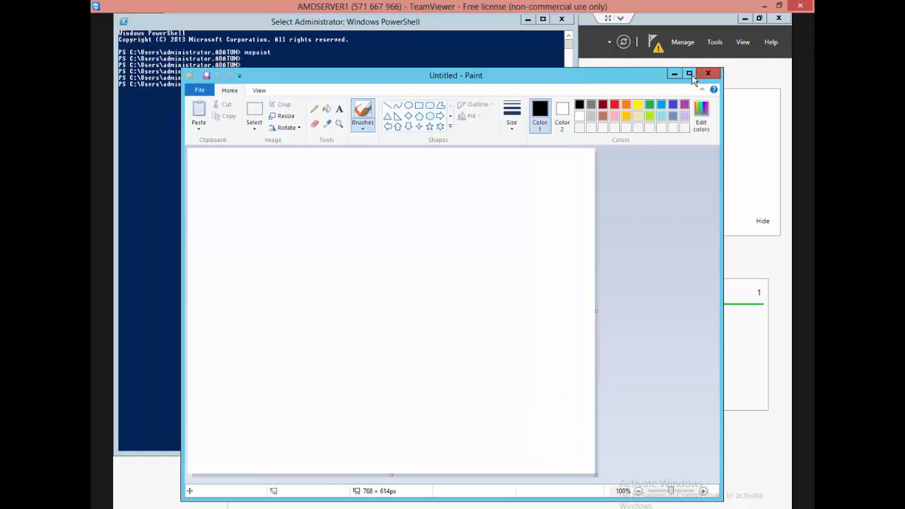
click(690, 74)
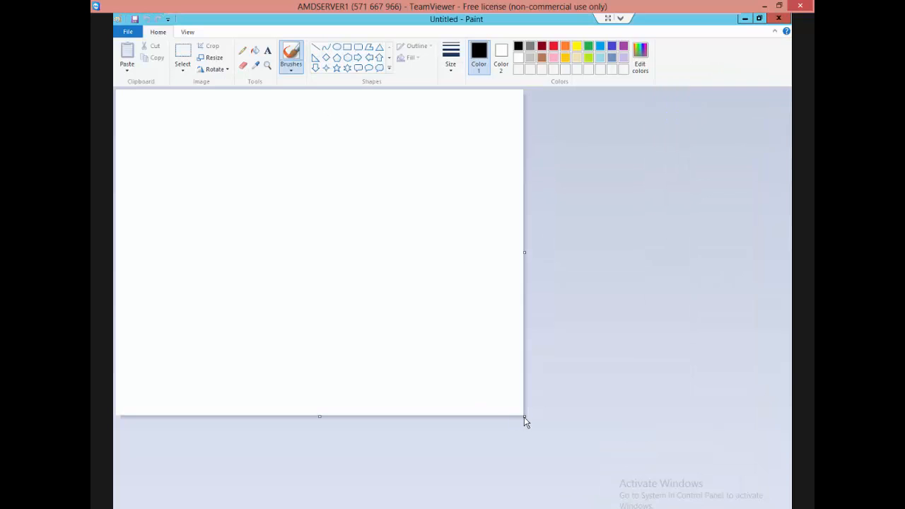
Enlarge the canvas and draw three ellipses, at its upper left, lower middle and upper right.
click(337, 45)
mouse_move(169, 111)
mouse_down()
mouse_move(222, 196)
mouse_move(276, 234)
mouse_move(346, 244)
mouse_move(339, 251)
mouse_up()
drag(408, 301, 586, 436)
drag(587, 135, 769, 262)
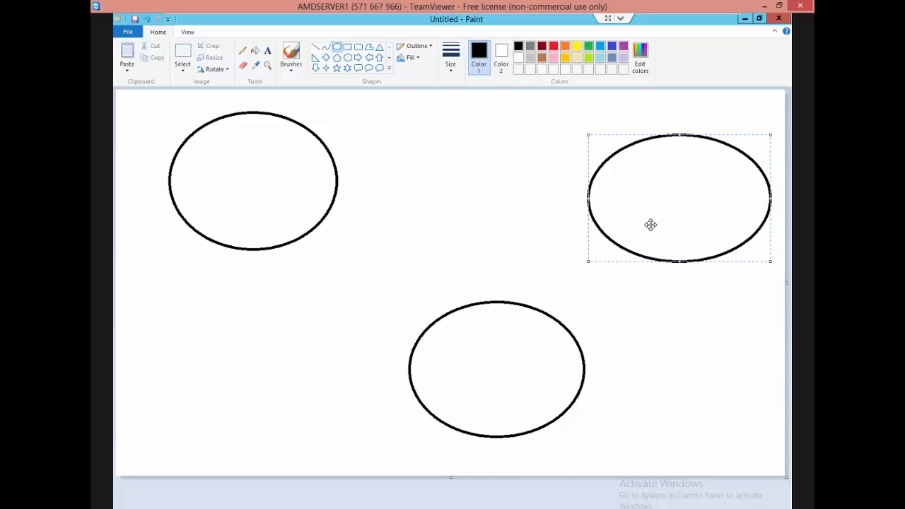
Draw a triangle inside the upper-left ellipse.
click(267, 50)
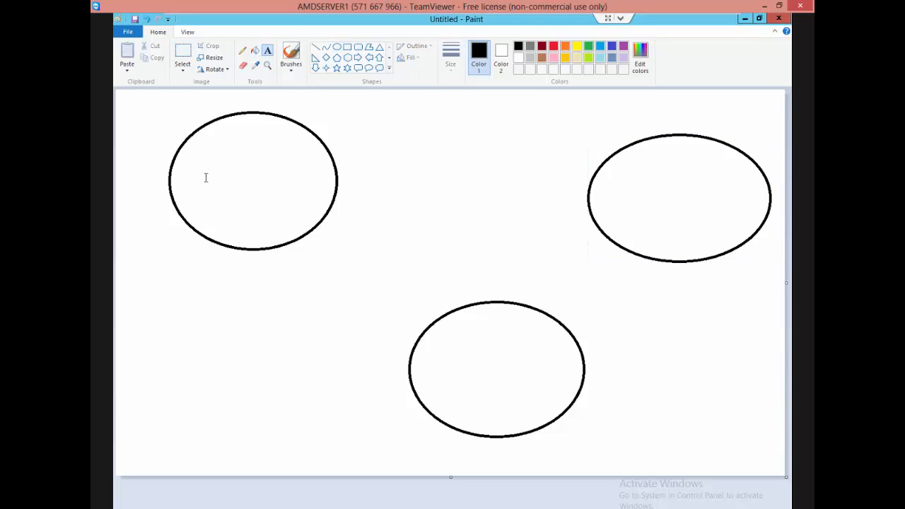
click(380, 47)
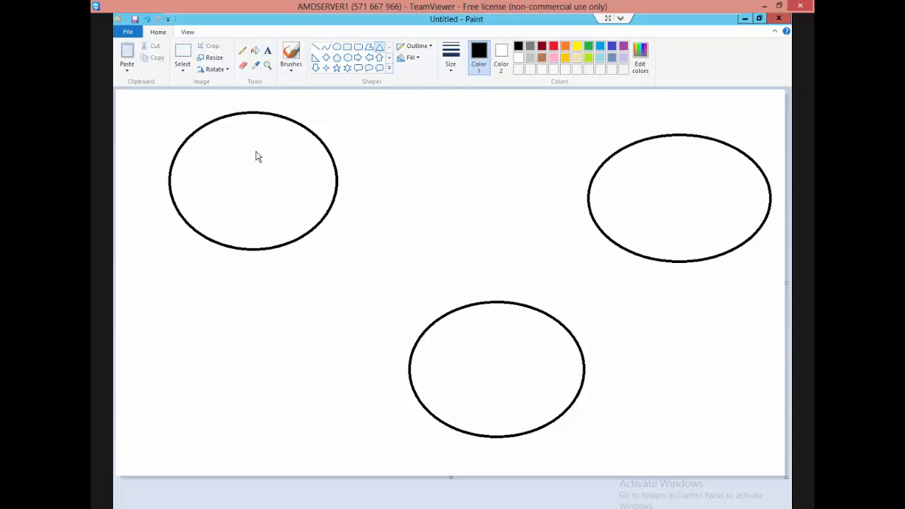
drag(236, 143, 306, 214)
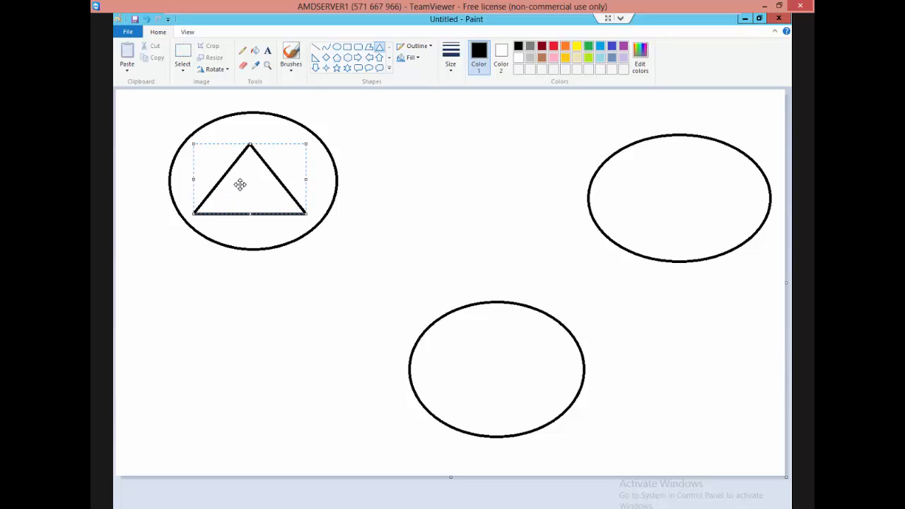
click(320, 184)
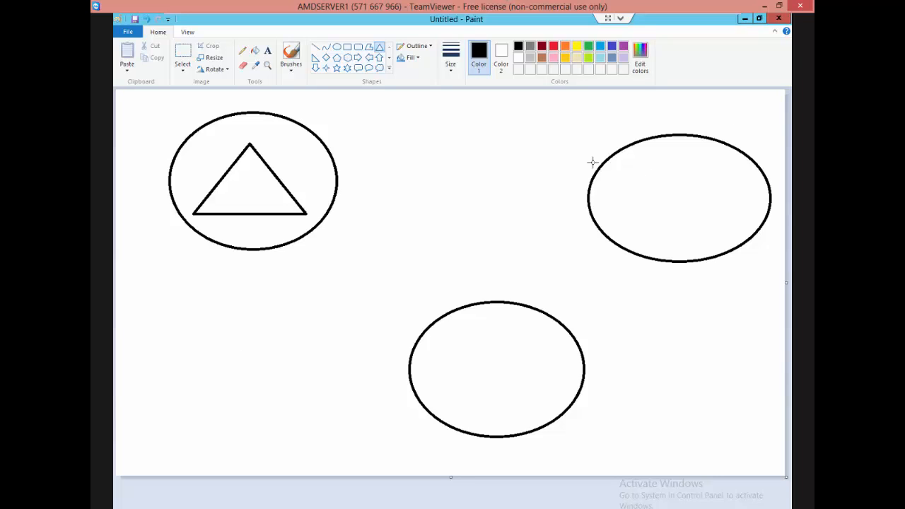
Add the text label "DC = adatum.com" above the triangle inside the upper-left ellipse.
click(267, 50)
click(227, 130)
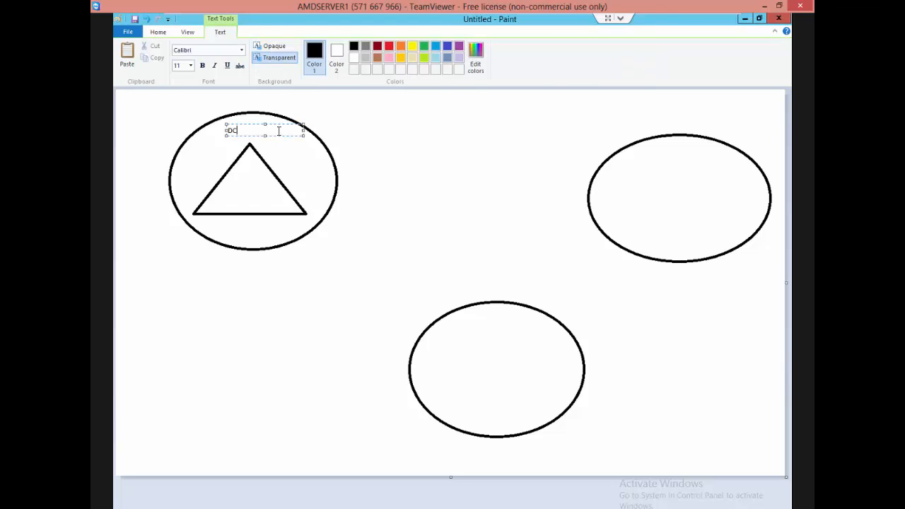
text(DC = adatum.com)
click(661, 145)
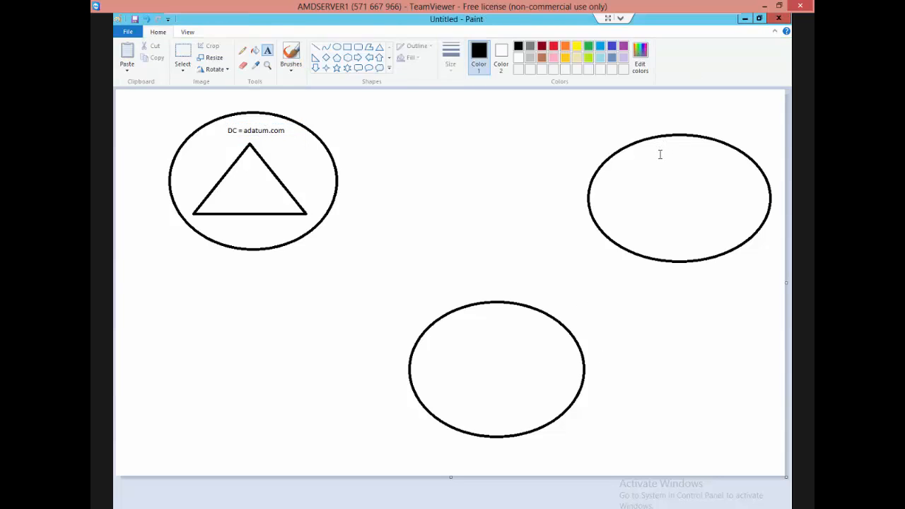
Add the text label "DC = adatum.com" near the top of the lower middle ellipse.
click(646, 151)
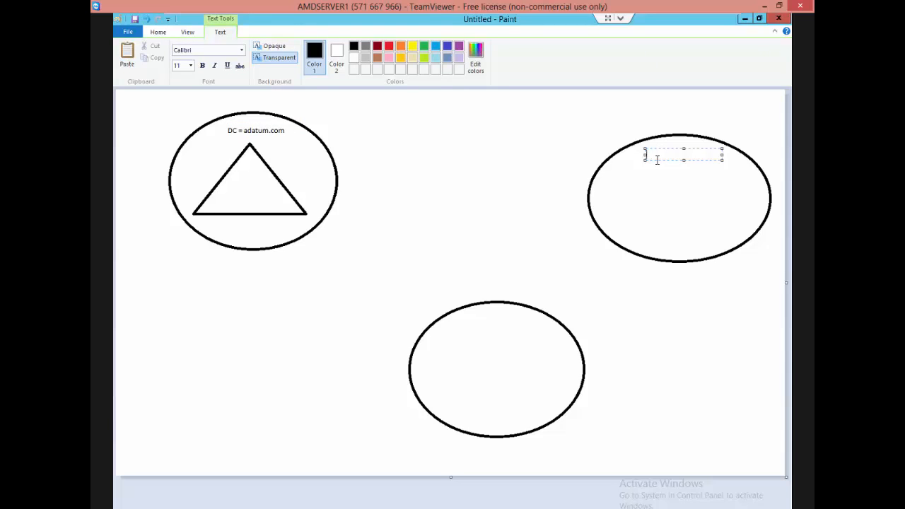
click(461, 343)
click(463, 325)
text(DC = adatum.com)
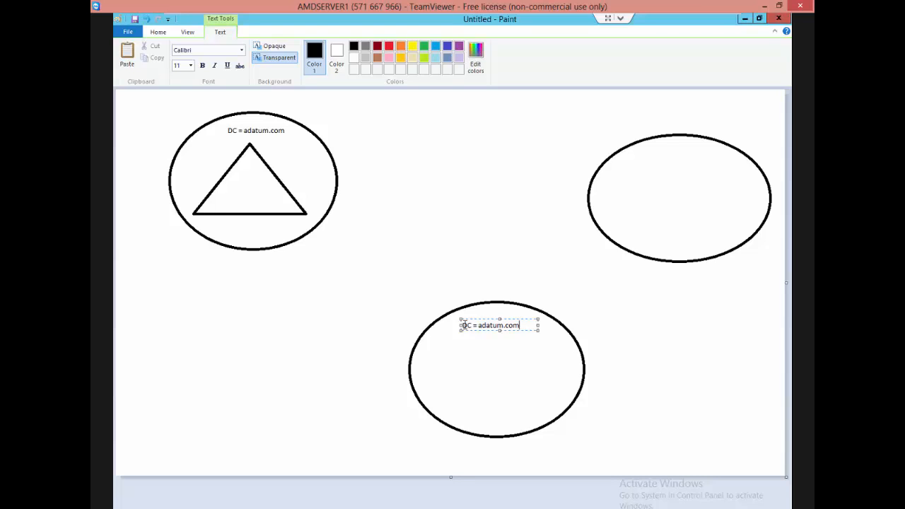
click(664, 171)
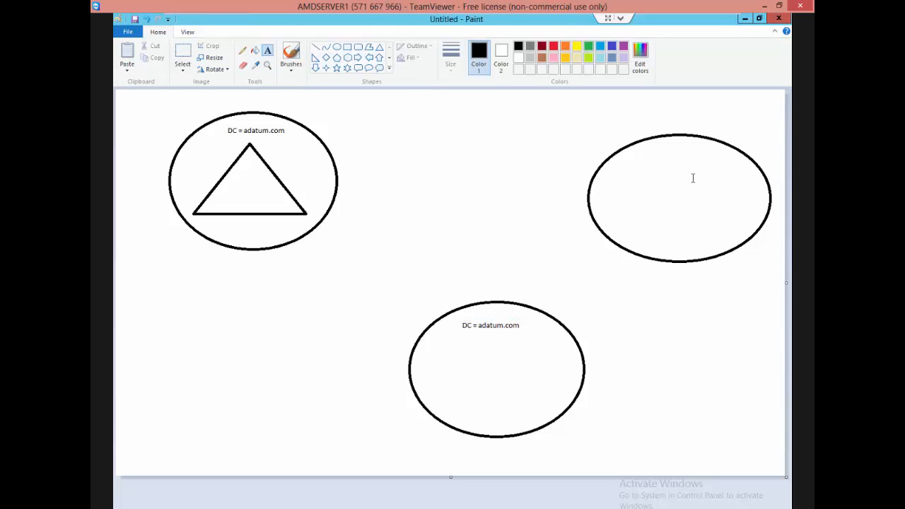